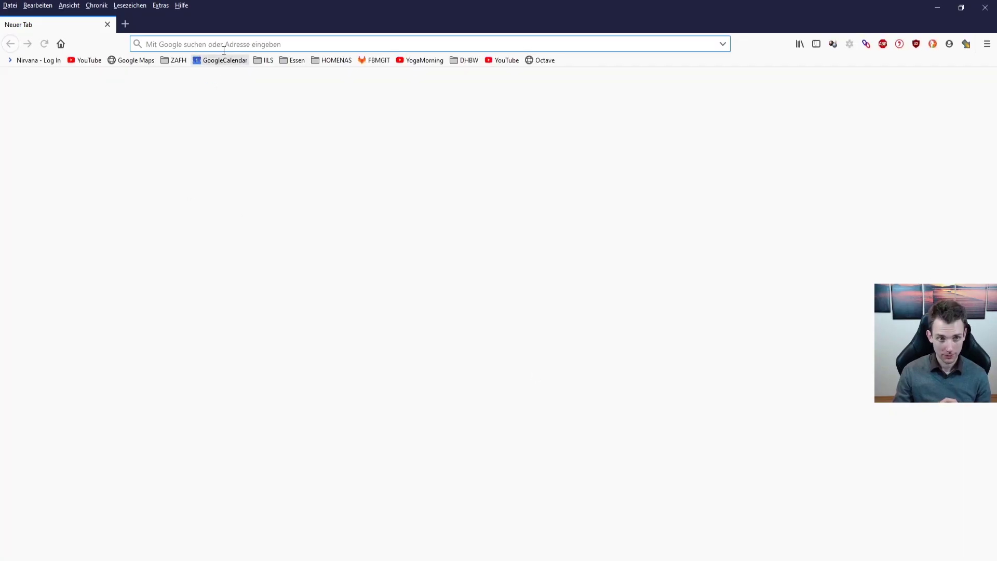
- Search the web for "altir forum" and open the Altair Forum site from the results
{"action": "left_click", "coordinate": [224, 49]}
{"action": "type", "text": "altir forum"}
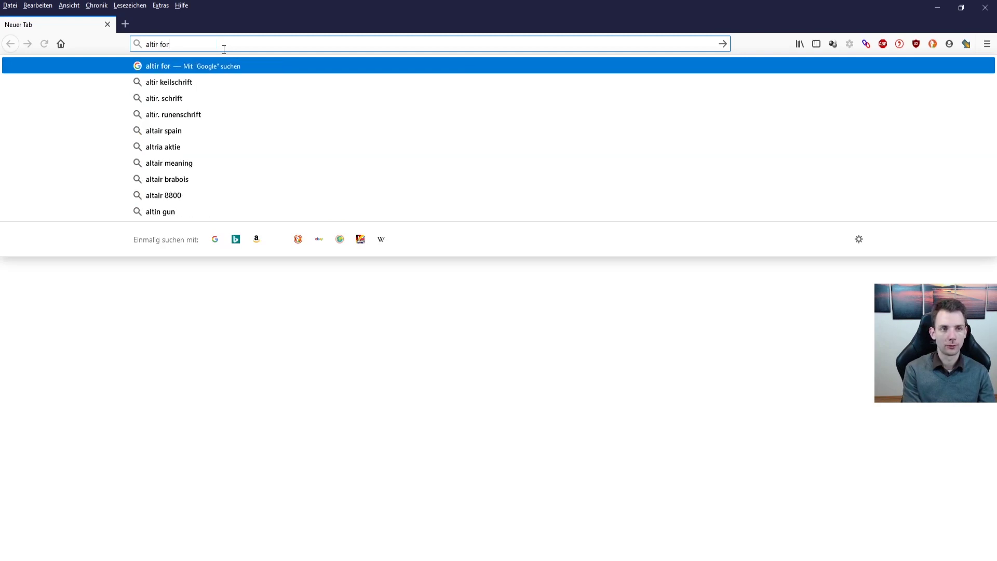
{"action": "key", "text": "Return"}
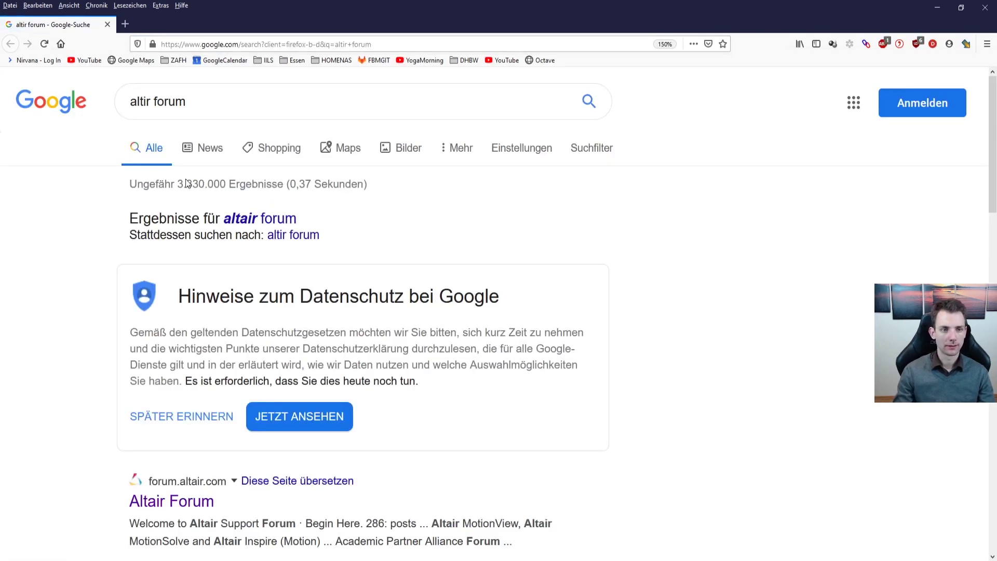
{"action": "left_click", "coordinate": [240, 218]}
{"action": "scroll", "coordinate": [192, 405], "scroll_direction": "down", "scroll_amount": 2}
{"action": "left_click", "coordinate": [172, 362]}
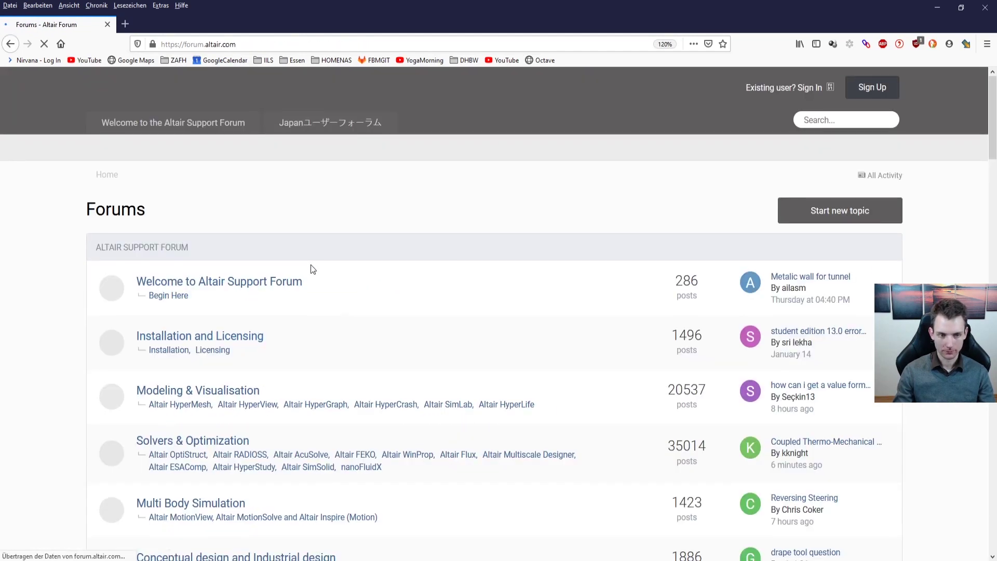
- Look through the category list of the Altair Support Forum, then minimise the browser to return to HyperWorks
{"action": "scroll", "coordinate": [501, 230], "scroll_direction": "down", "scroll_amount": 20}
{"action": "scroll", "coordinate": [487, 233], "scroll_direction": "down", "scroll_amount": 5}
{"action": "scroll", "coordinate": [485, 228], "scroll_direction": "up", "scroll_amount": 20}
{"action": "scroll", "coordinate": [328, 239], "scroll_direction": "down", "scroll_amount": 20}
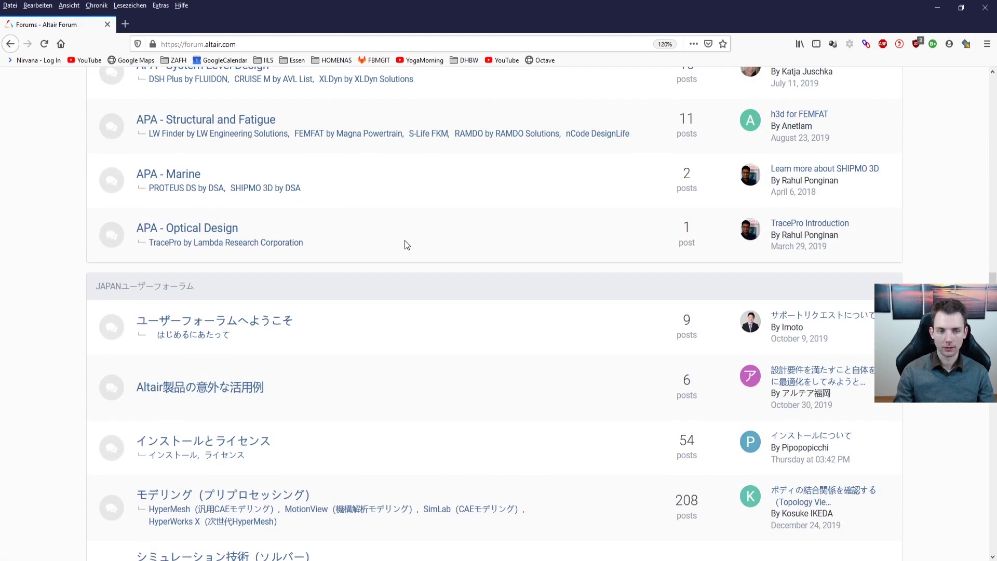
{"action": "scroll", "coordinate": [319, 221], "scroll_direction": "up", "scroll_amount": 10}
{"action": "scroll", "coordinate": [320, 223], "scroll_direction": "up", "scroll_amount": 10}
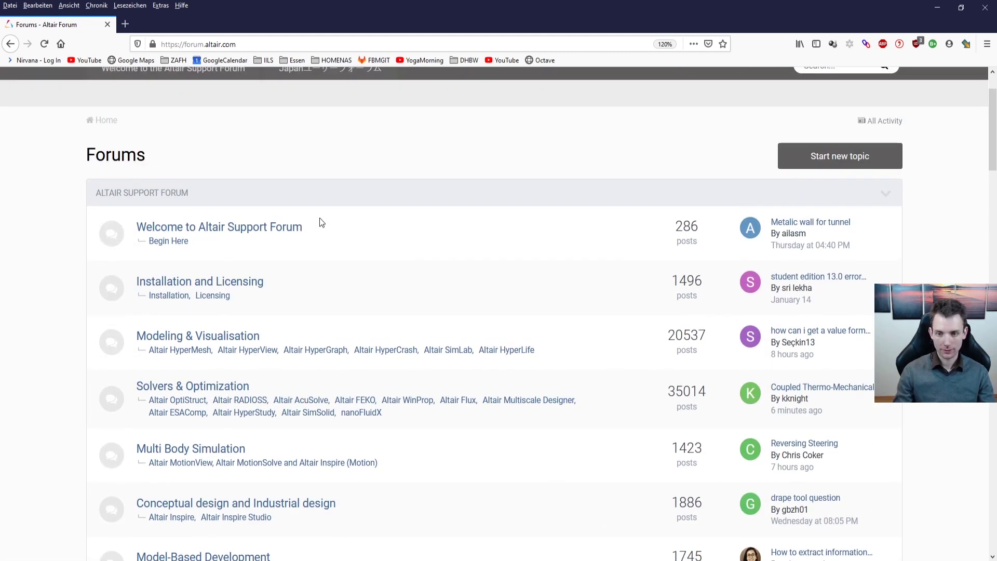
{"action": "scroll", "coordinate": [311, 154], "scroll_direction": "up", "scroll_amount": 2}
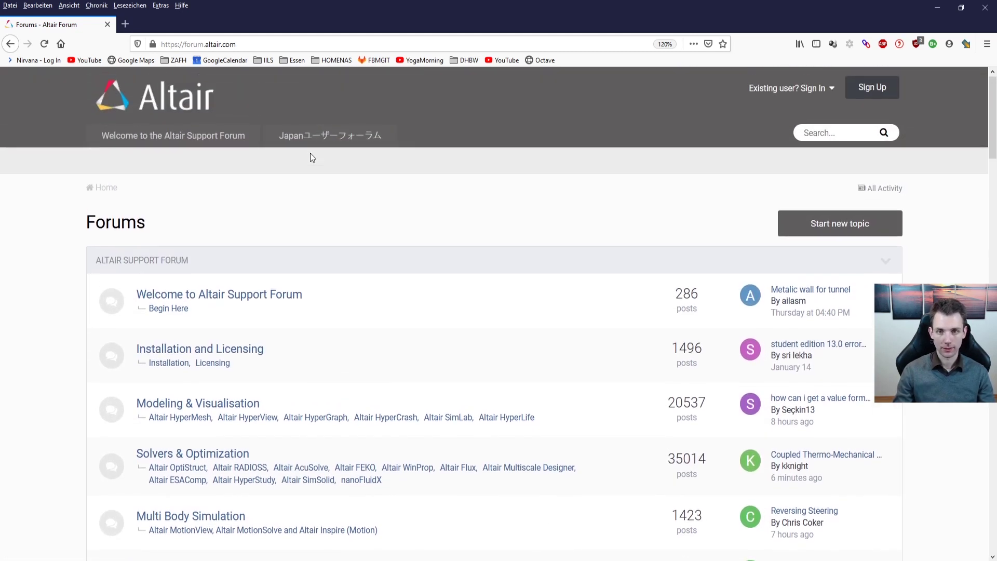
{"action": "left_click", "coordinate": [939, 6]}
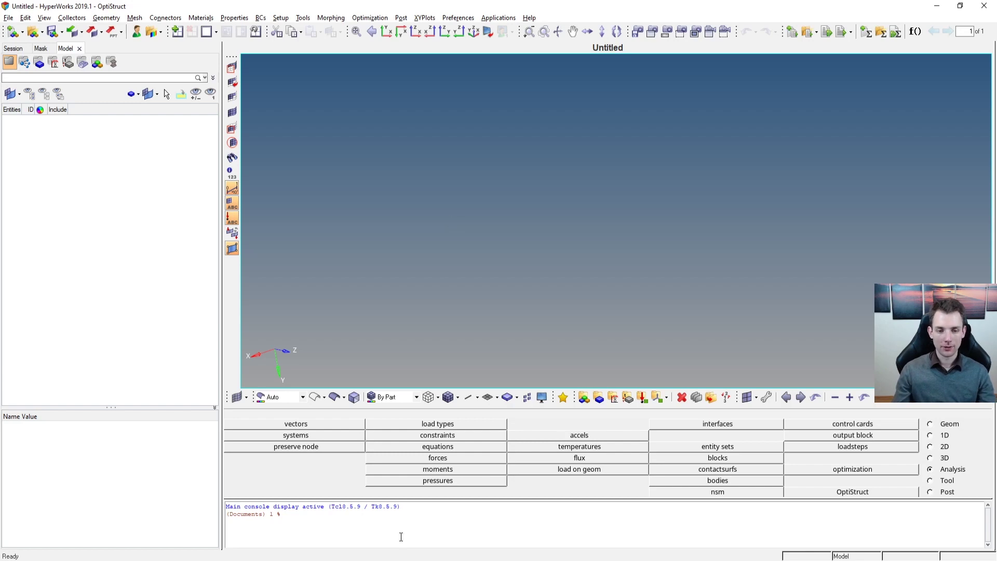
- Collapse the command console below the main panel area to enlarge the graphics area
{"action": "left_click_drag", "start_coordinate": [502, 498], "coordinate": [491, 551]}
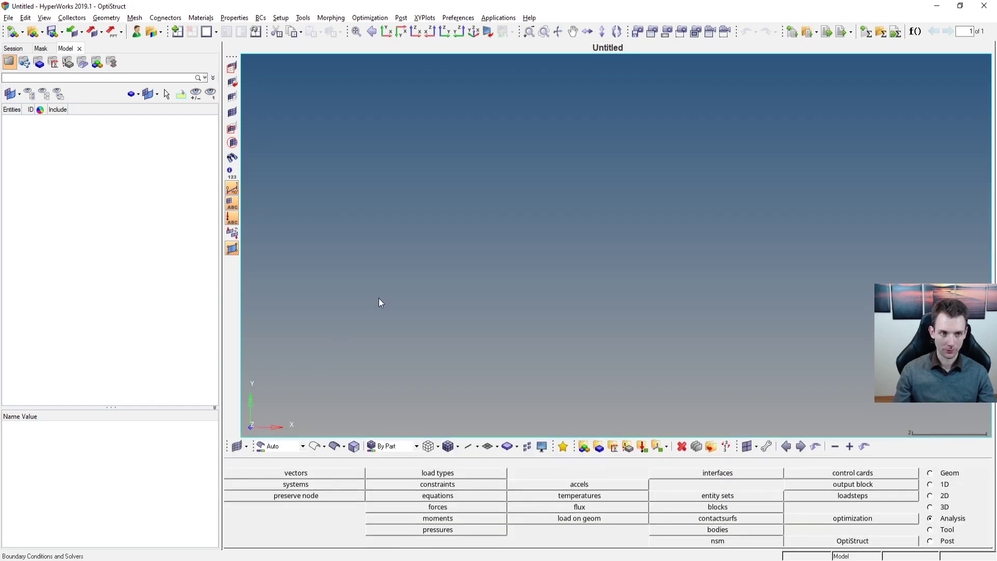
{"action": "left_click", "coordinate": [44, 18]}
{"action": "mouse_move", "coordinate": [165, 18]}
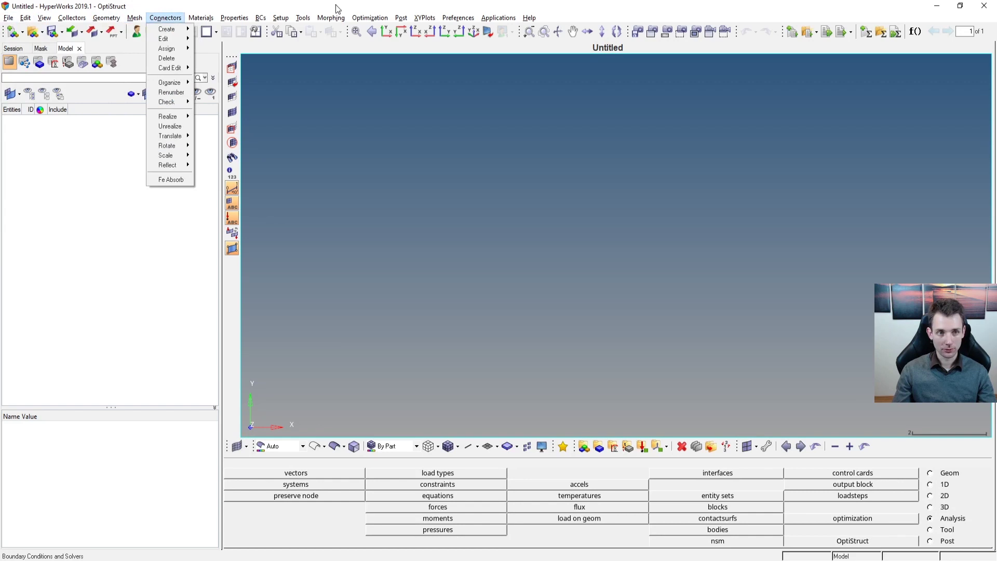
{"action": "left_click", "coordinate": [567, 76]}
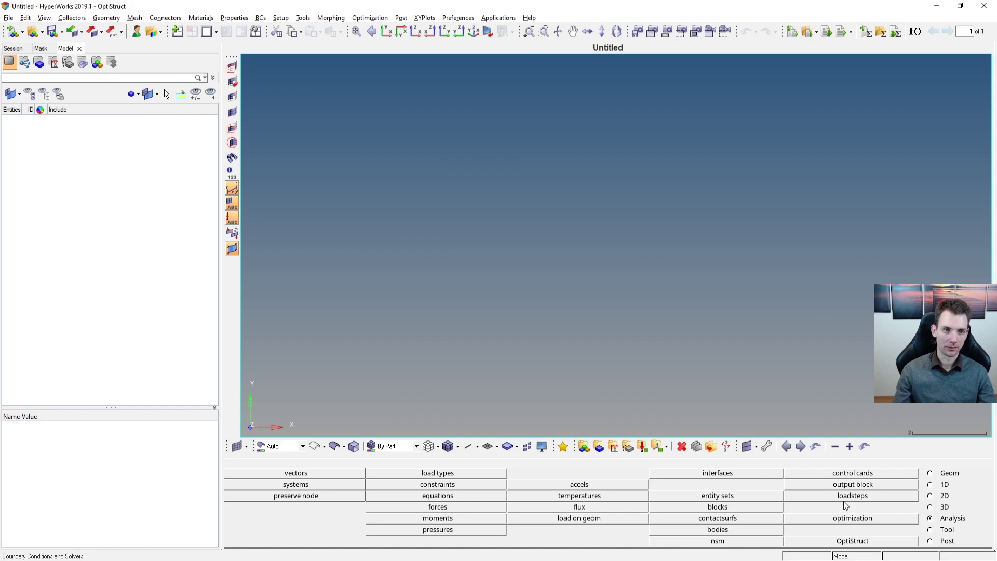
{"action": "left_click", "coordinate": [134, 18]}
{"action": "mouse_move", "coordinate": [369, 18]}
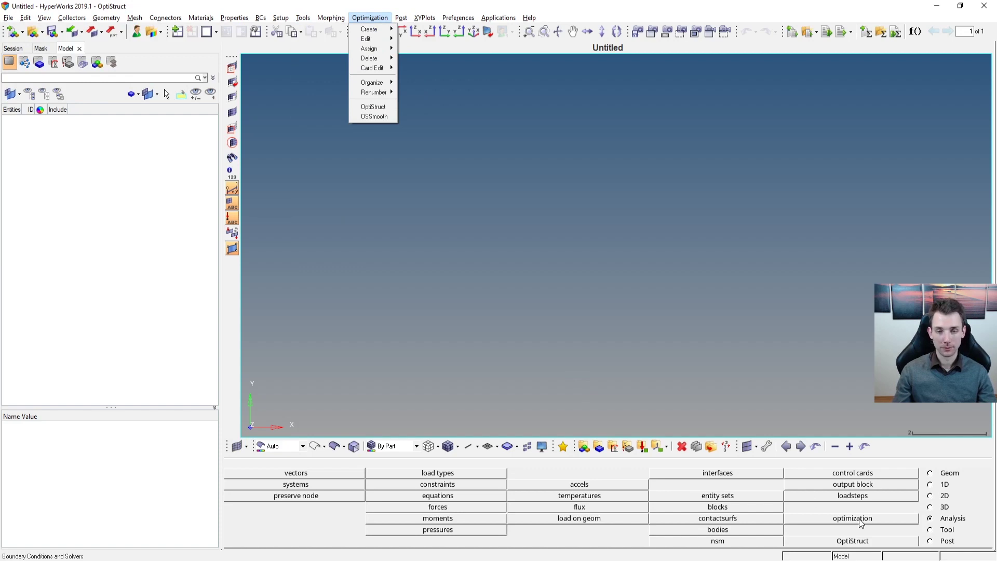
{"action": "mouse_move", "coordinate": [119, 18]}
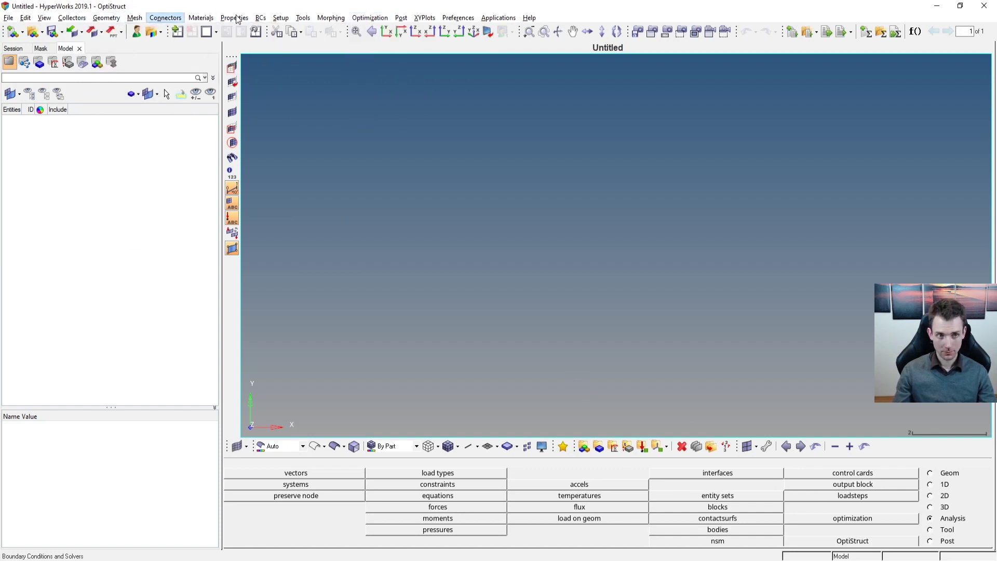
{"action": "mouse_move", "coordinate": [261, 18]}
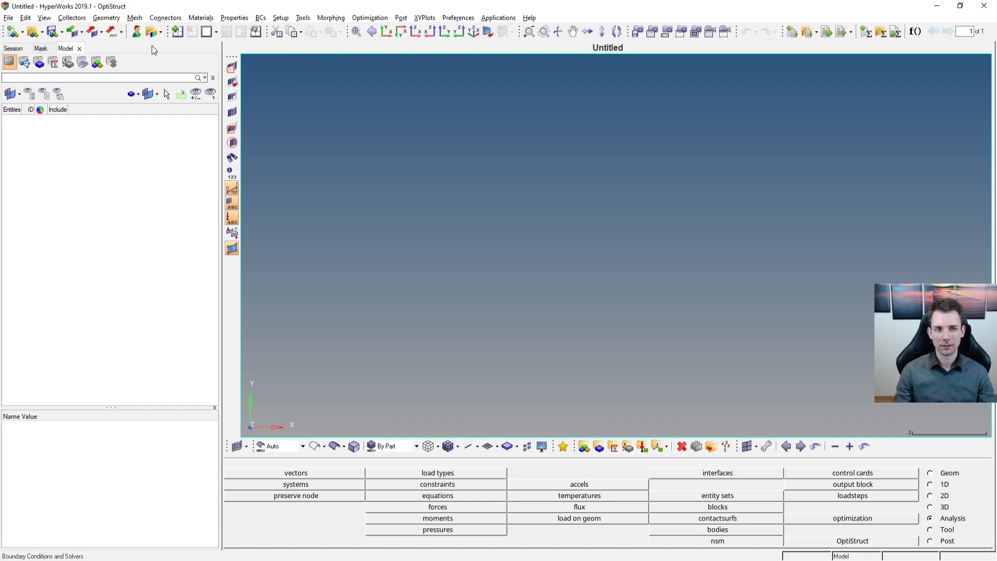
- Review the solver options in the User Profiles dialog and close it, keeping OptiStruct for HyperMesh
{"action": "left_click", "coordinate": [137, 32]}
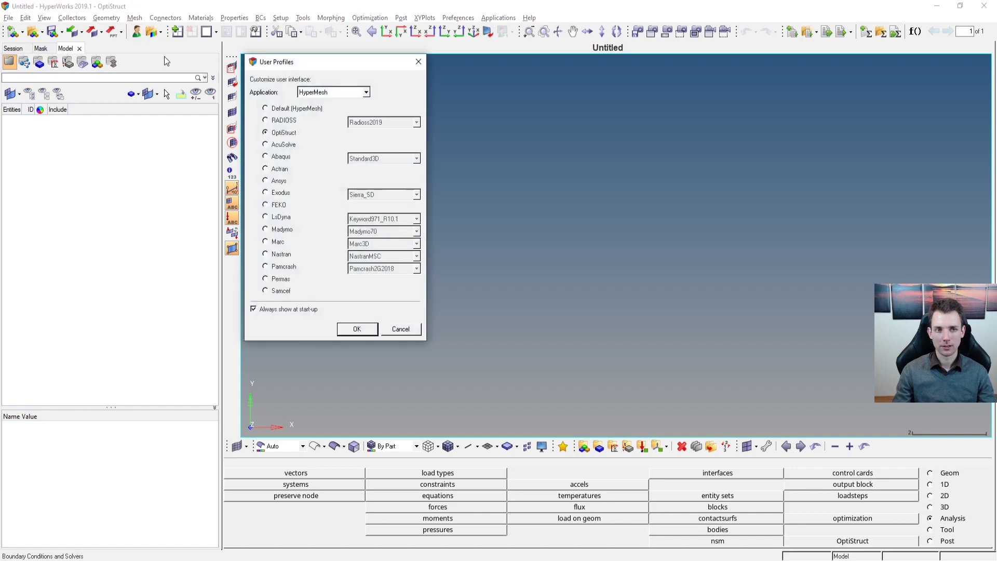
{"action": "left_click", "coordinate": [287, 122]}
{"action": "left_click", "coordinate": [291, 145]}
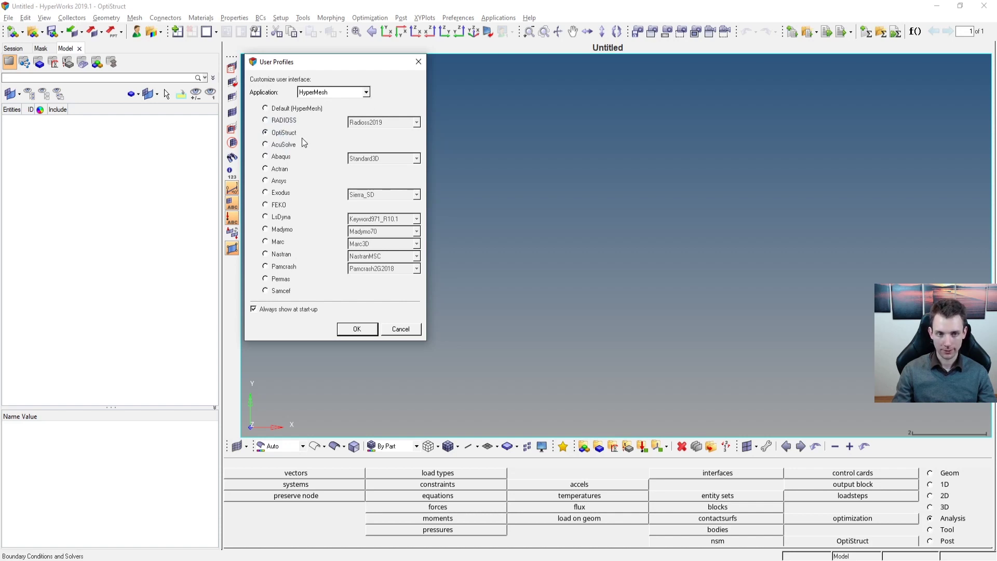
{"action": "left_click", "coordinate": [418, 62]}
{"action": "left_click", "coordinate": [136, 32]}
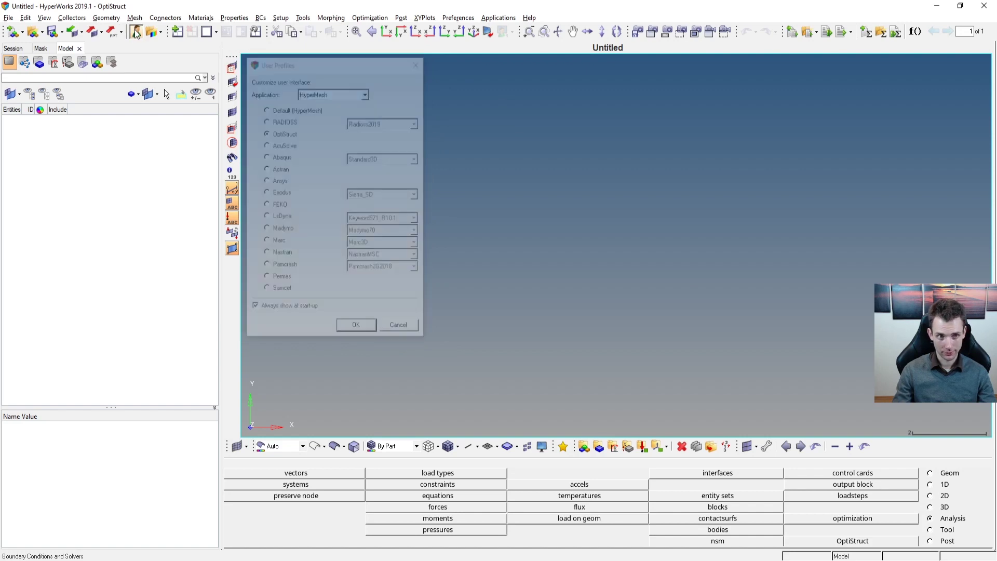
{"action": "left_click", "coordinate": [417, 62]}
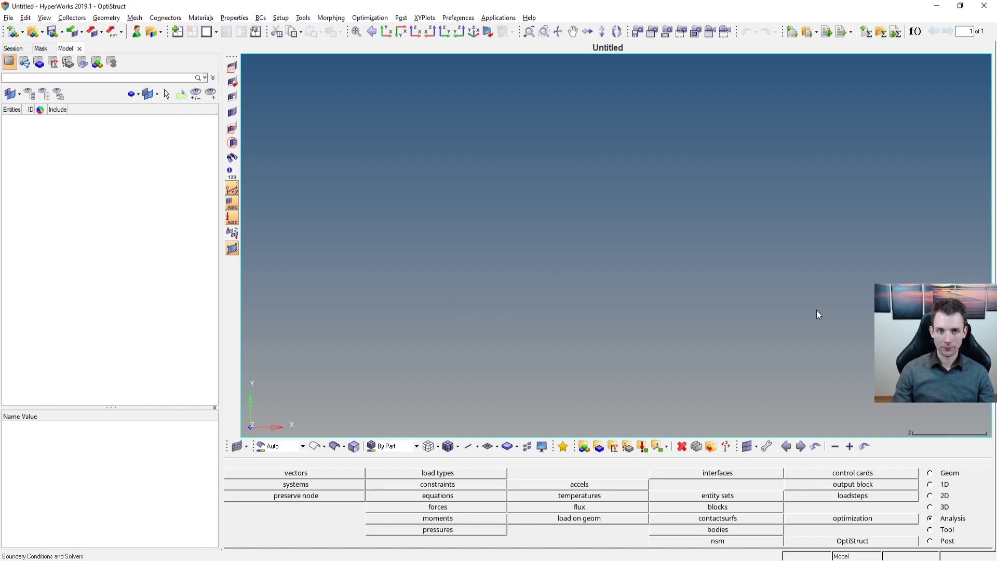
- Start a solid block from geometry and initialise the base, N3, N2 and N1 node coordinates at 0
{"action": "left_click", "coordinate": [937, 474]}
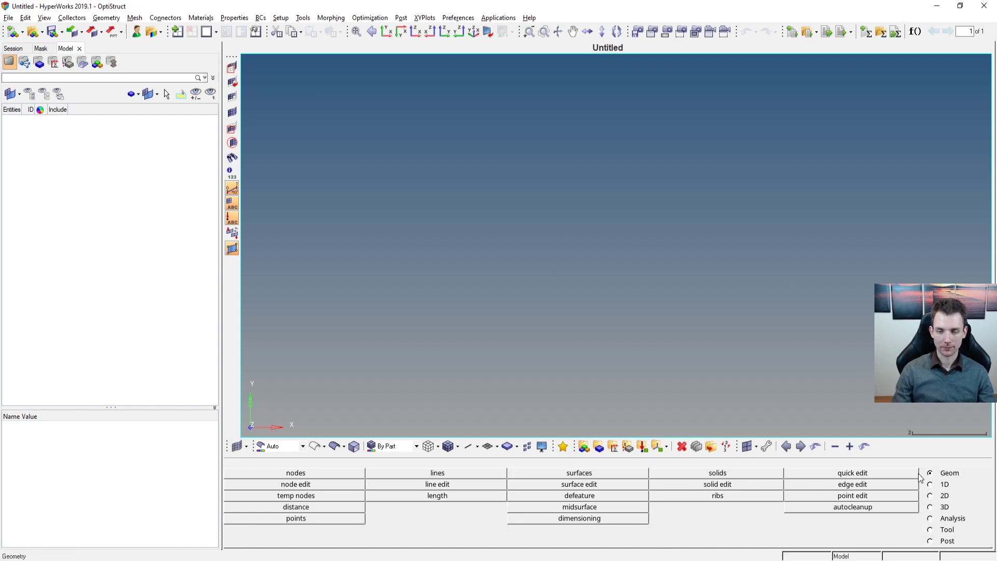
{"action": "left_click", "coordinate": [717, 474]}
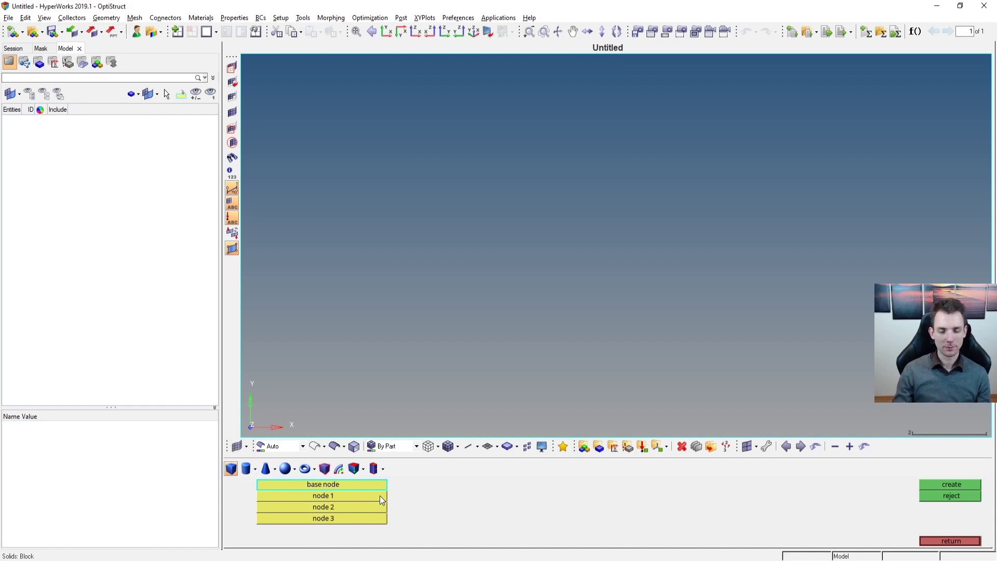
{"action": "left_click", "coordinate": [362, 485]}
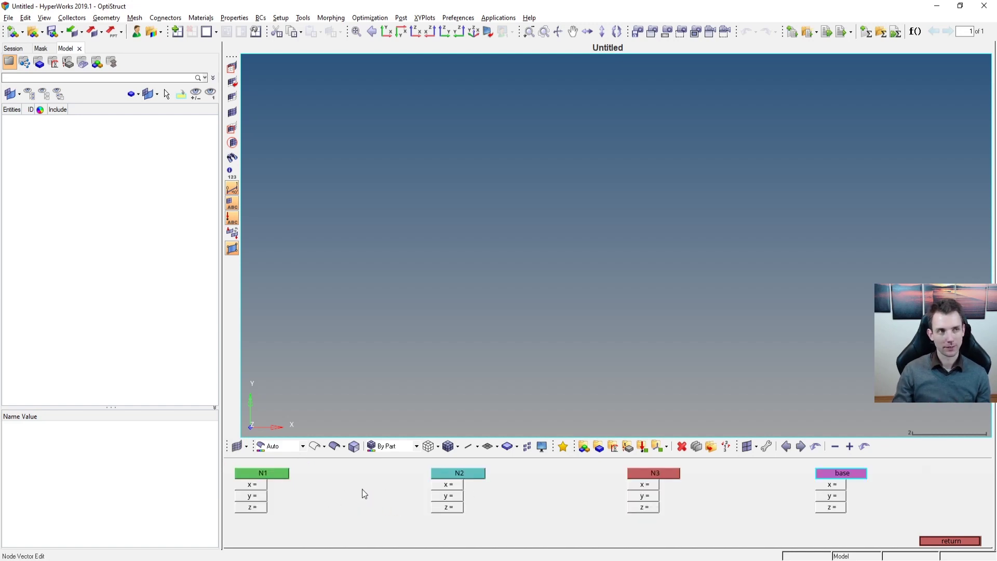
{"action": "left_click", "coordinate": [835, 489]}
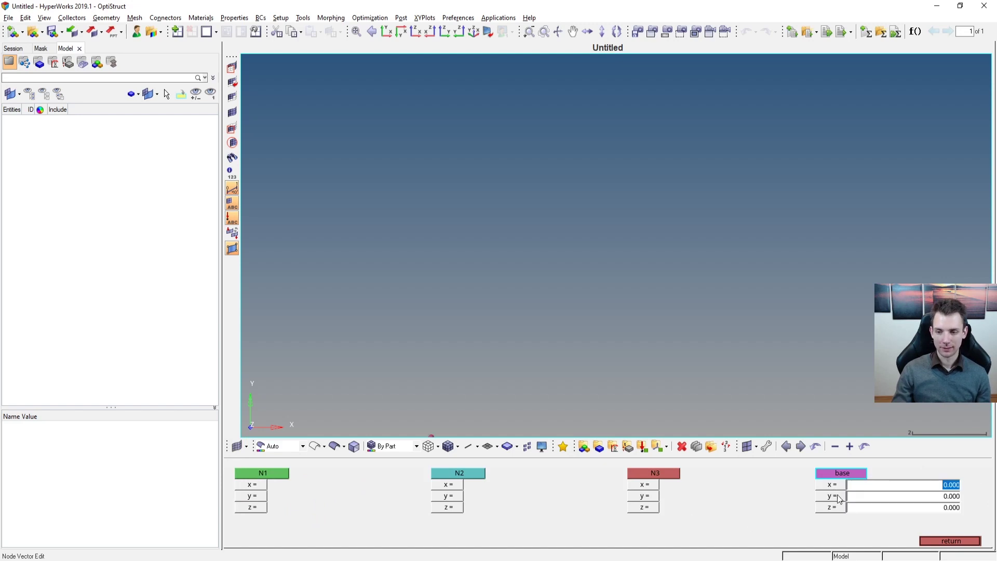
{"action": "left_click", "coordinate": [644, 496]}
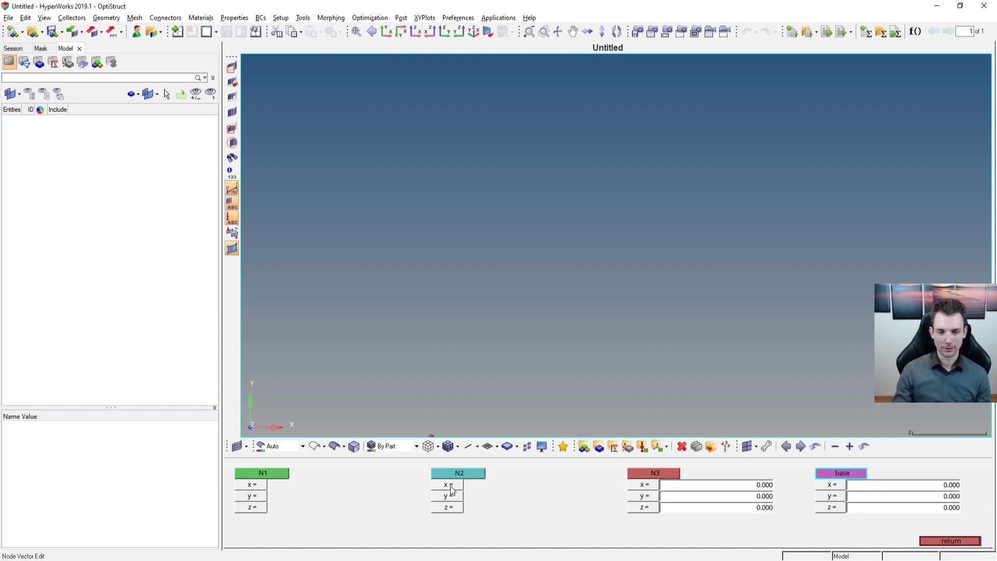
{"action": "left_click", "coordinate": [450, 491]}
{"action": "left_click", "coordinate": [249, 498]}
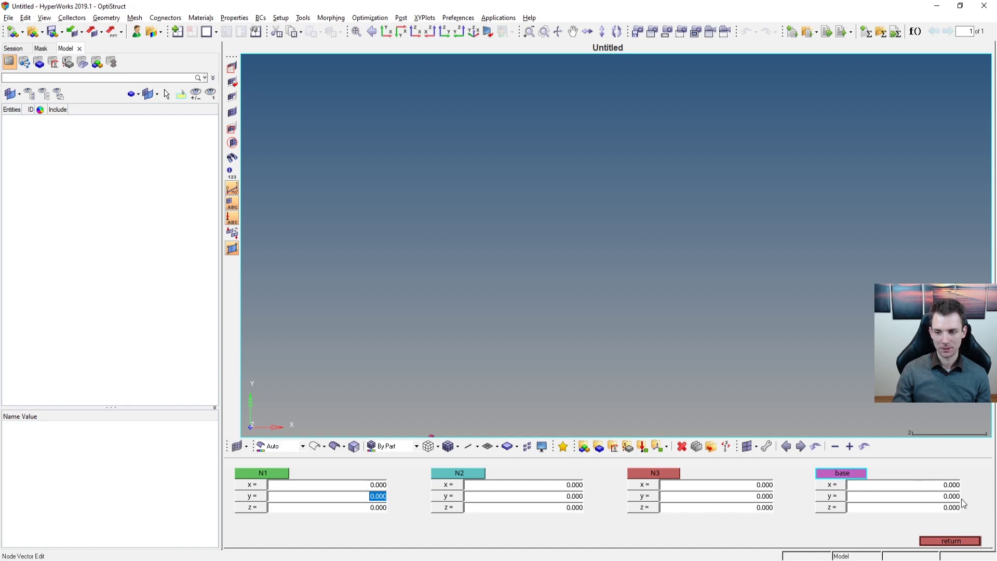
- Set the block's node coordinates to x = 100 for N3, y = 100 for N2 and z = 500 for N1
{"action": "left_click", "coordinate": [746, 487]}
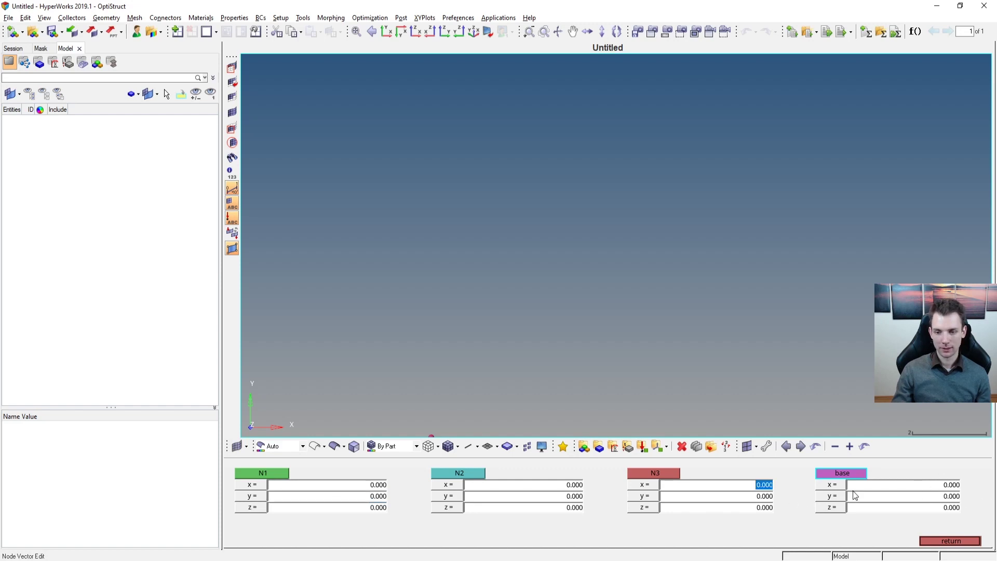
{"action": "type", "text": "100"}
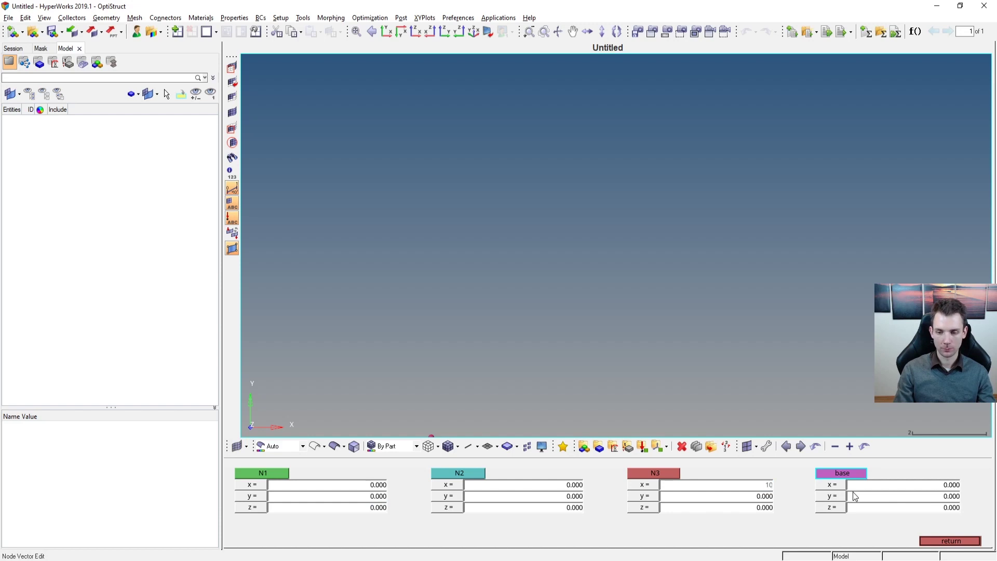
{"action": "left_click", "coordinate": [575, 498]}
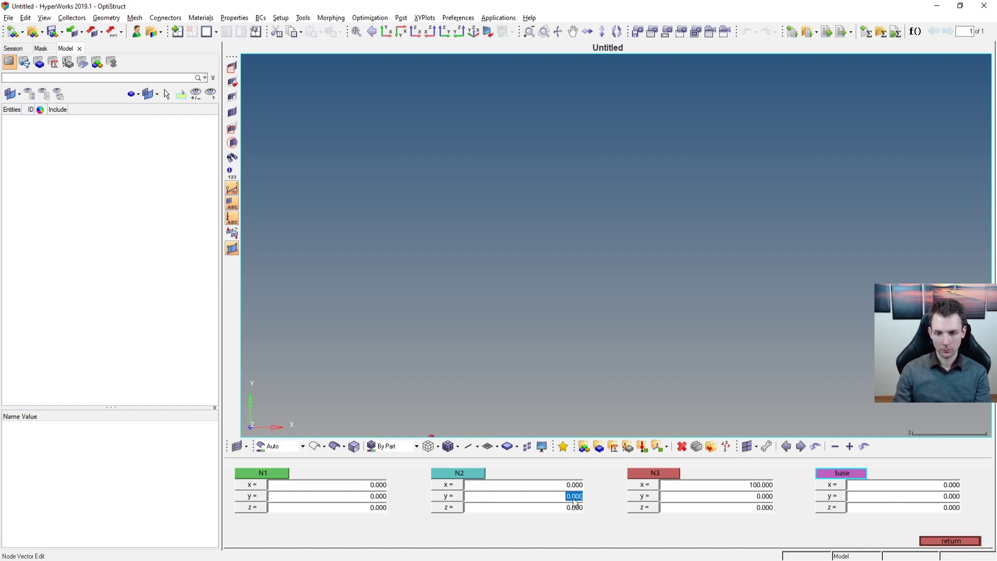
{"action": "type", "text": "100"}
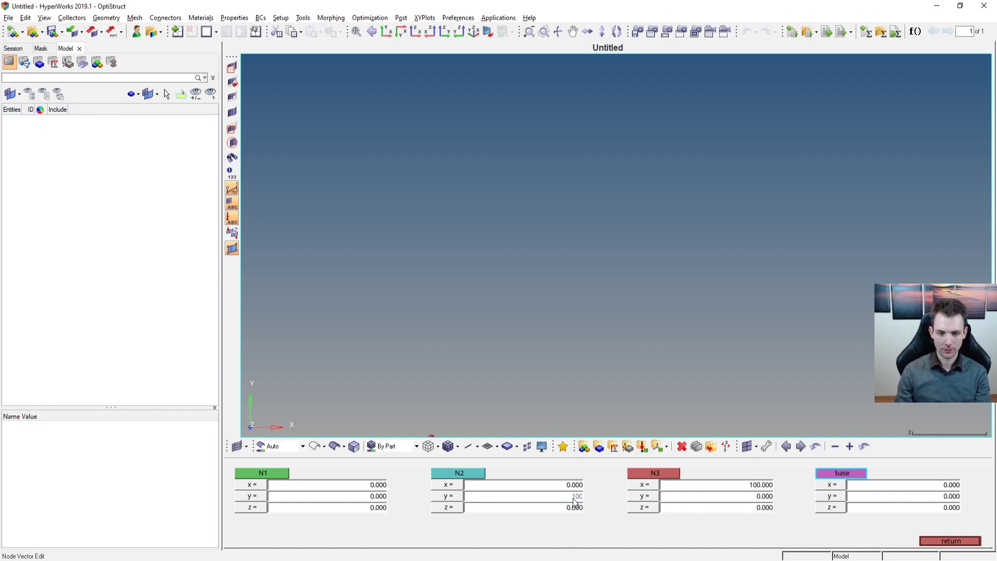
{"action": "left_click", "coordinate": [351, 508]}
{"action": "type", "text": "500"}
{"action": "key", "text": "Tab"}
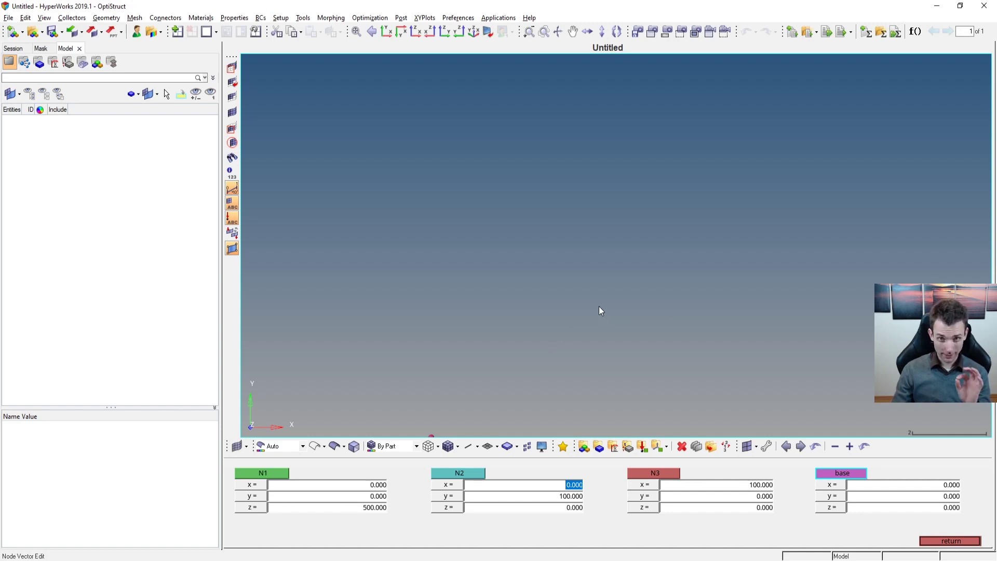
- Examine the spatial positions of the block's base, N1, N2 and N3 nodes, keeping the N2 x-coordinate at 0
{"action": "key", "text": "f"}
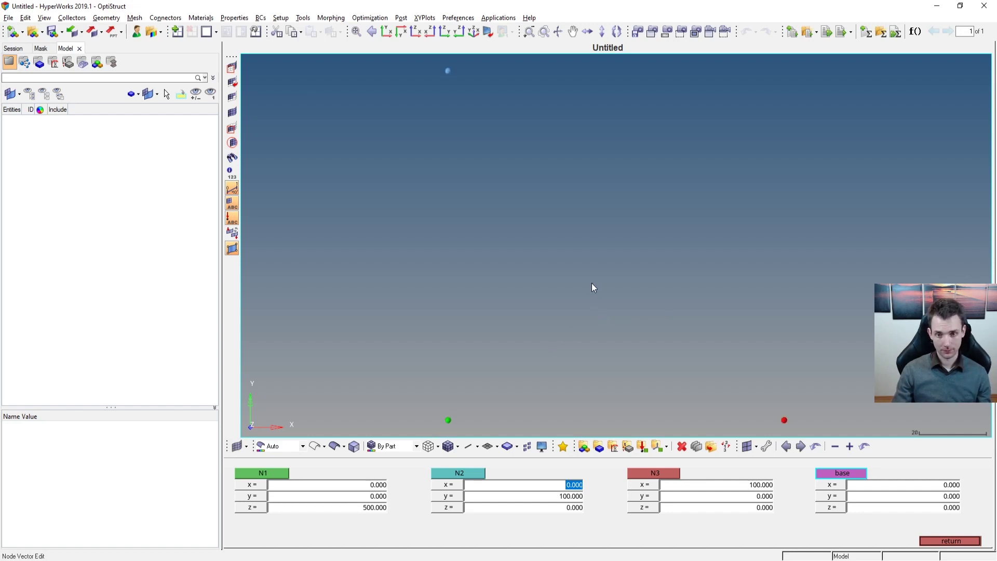
{"action": "scroll", "coordinate": [767, 251], "scroll_direction": "down", "scroll_amount": 3}
{"action": "left_click_drag", "start_coordinate": [767, 251], "coordinate": [696, 271], "text": "ctrl"}
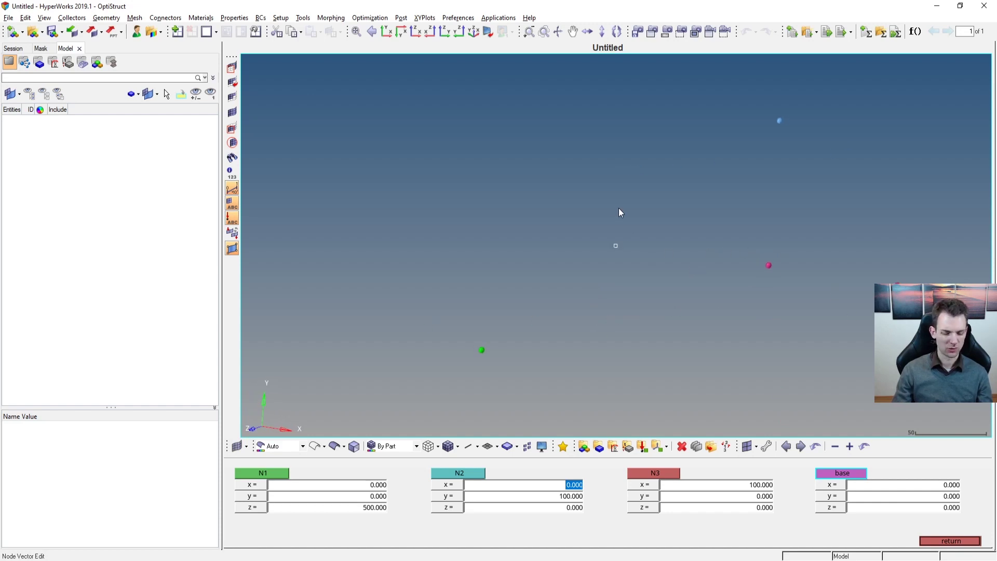
{"action": "scroll", "coordinate": [859, 248], "scroll_direction": "up", "scroll_amount": 3}
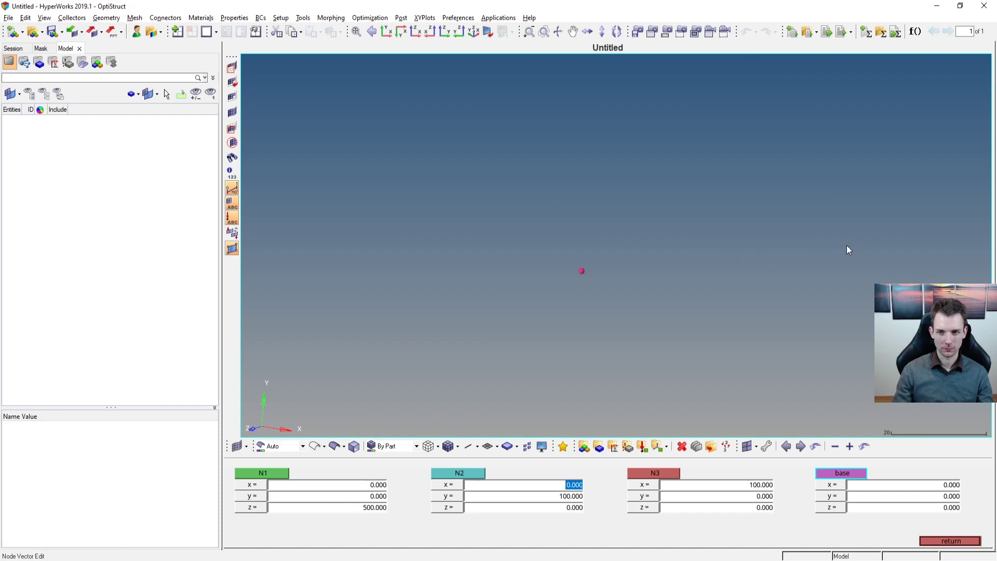
{"action": "key", "text": "BackSpace"}
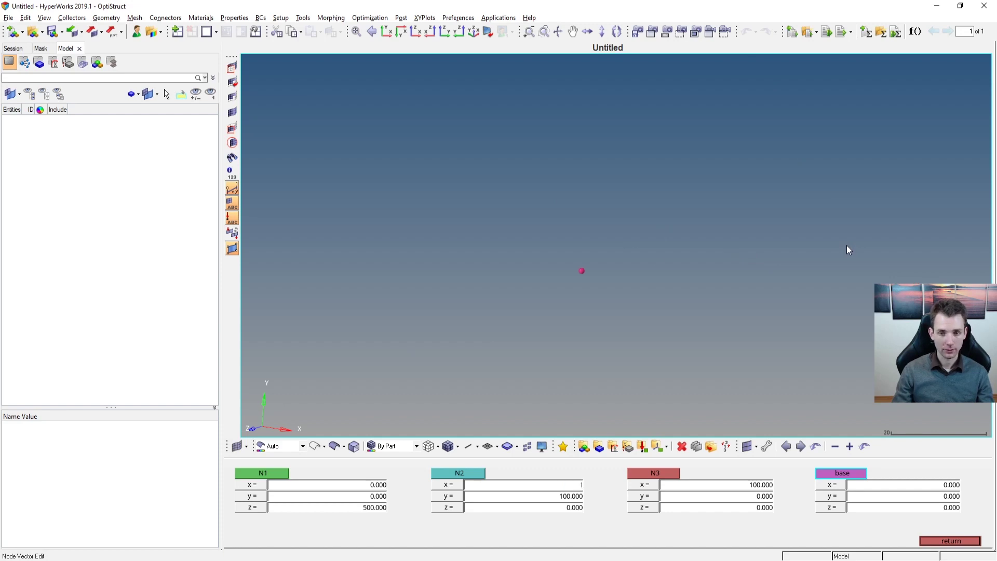
{"action": "key", "text": "Return"}
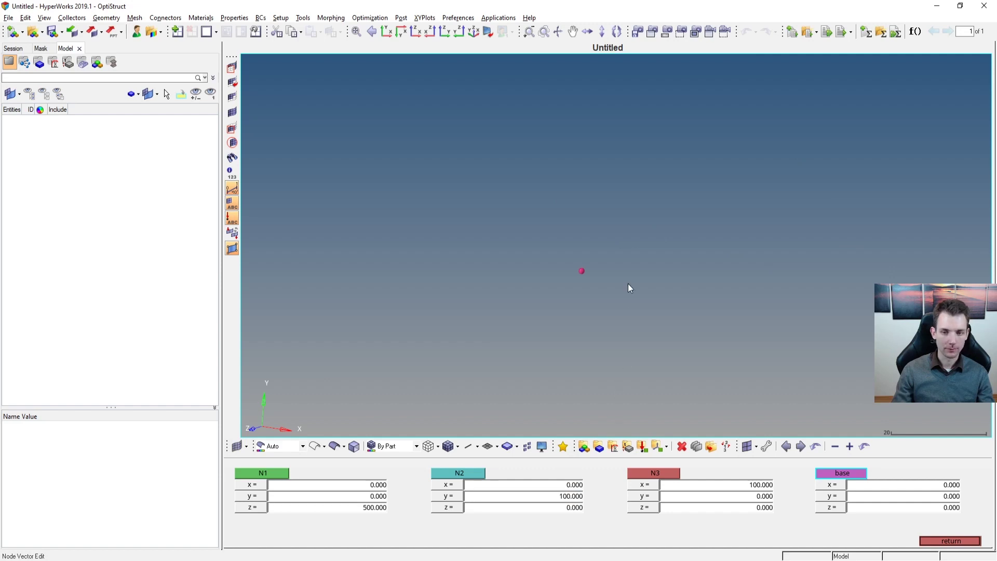
{"action": "scroll", "coordinate": [654, 318], "scroll_direction": "down", "scroll_amount": 2}
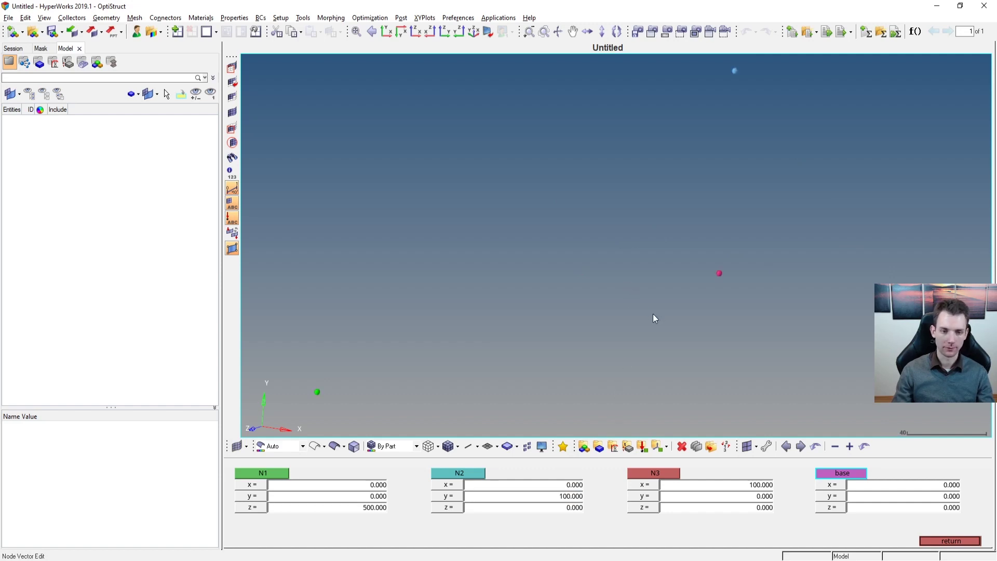
{"action": "scroll", "coordinate": [664, 279], "scroll_direction": "down", "scroll_amount": 3}
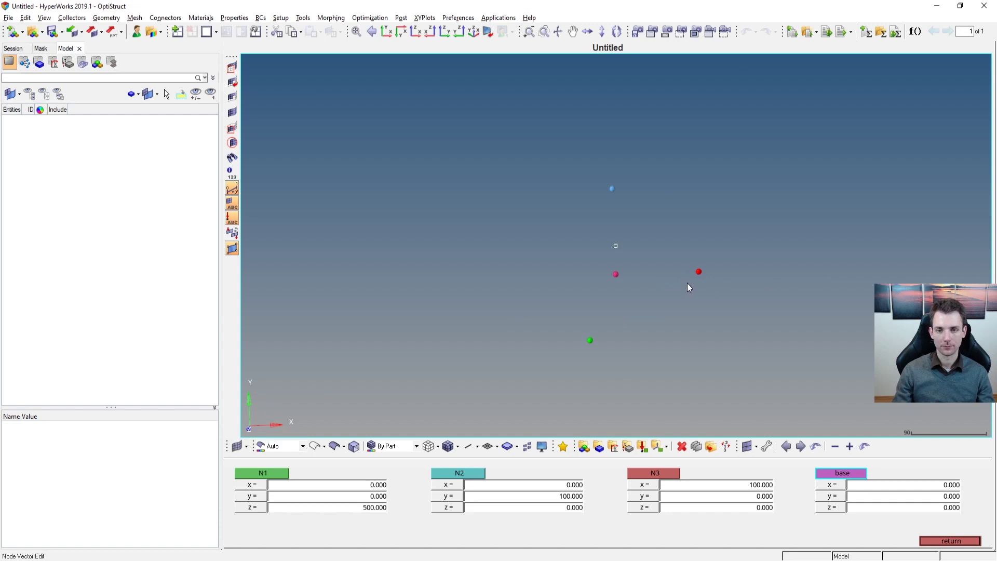
- Create the solid block from the defined base, N1, N2 and N3 nodes and finish the block command
{"action": "left_click_drag", "start_coordinate": [598, 300], "coordinate": [690, 300], "text": "ctrl"}
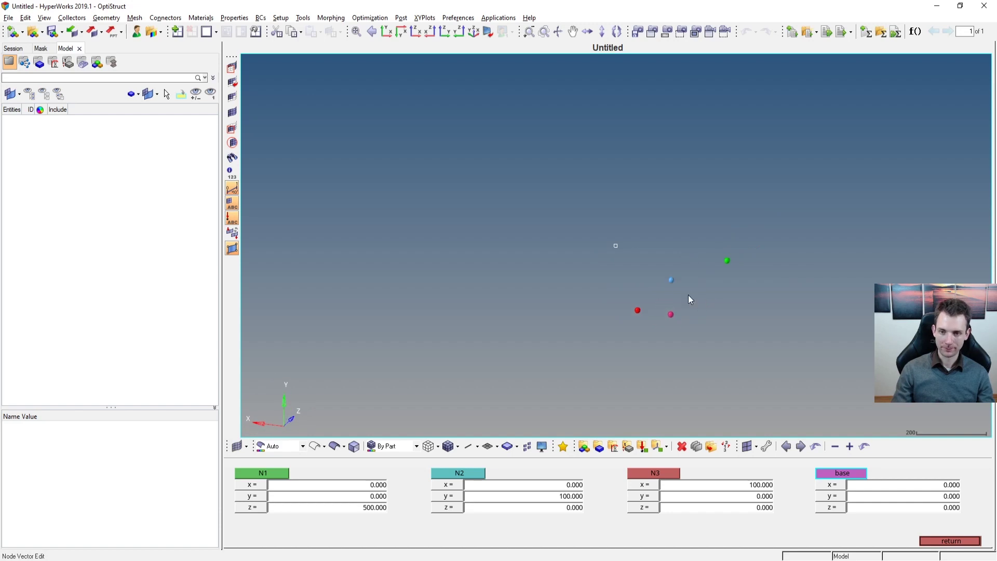
{"action": "scroll", "coordinate": [669, 317], "scroll_direction": "up", "scroll_amount": 2}
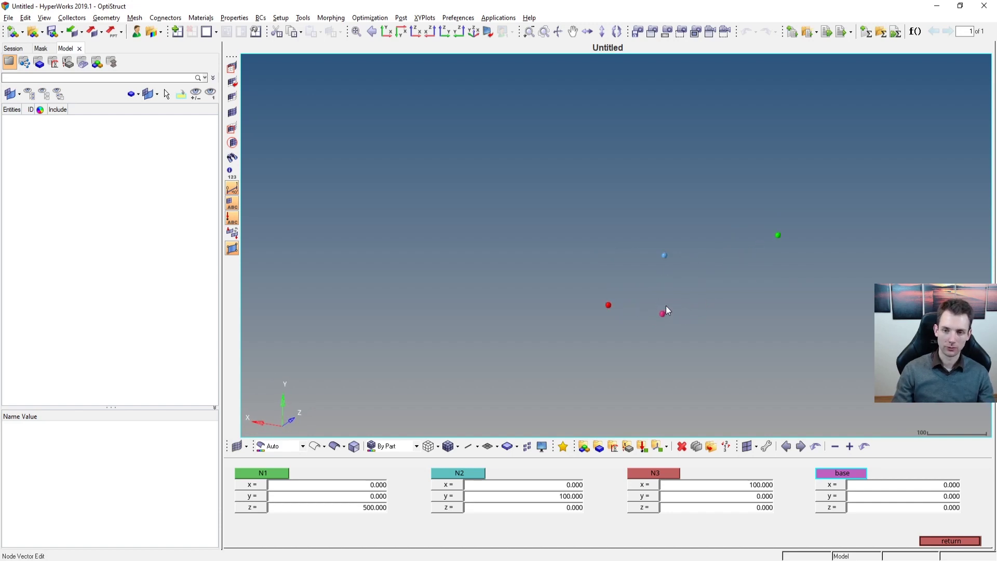
{"action": "scroll", "coordinate": [661, 316], "scroll_direction": "up", "scroll_amount": 2}
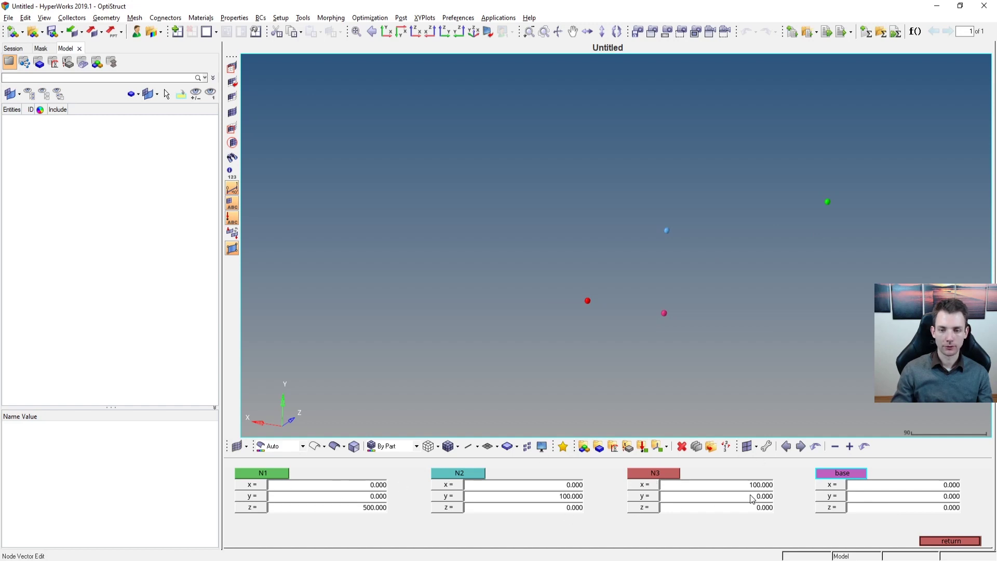
{"action": "left_click", "coordinate": [962, 542]}
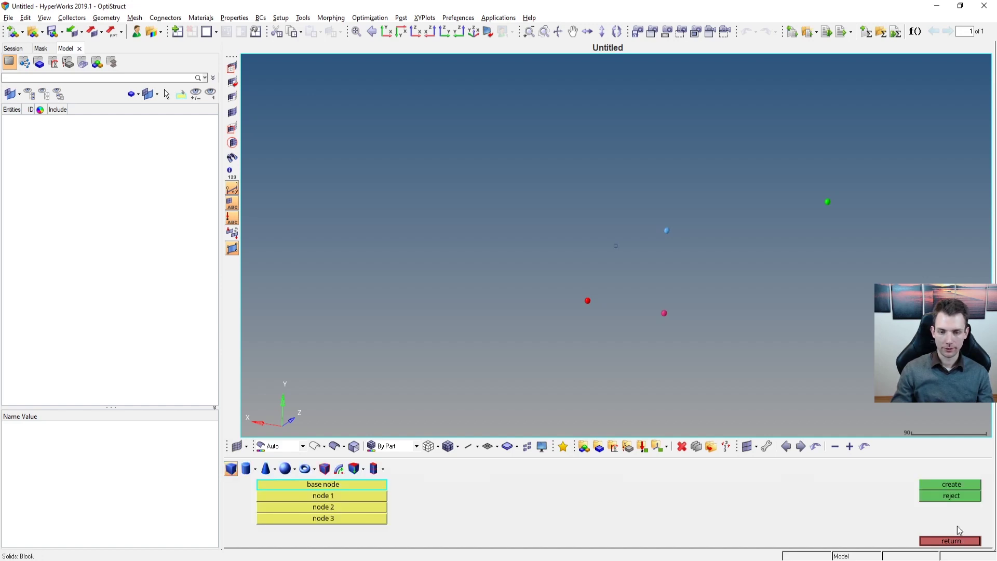
{"action": "left_click", "coordinate": [959, 485]}
{"action": "left_click_drag", "start_coordinate": [743, 243], "coordinate": [716, 271], "text": "ctrl"}
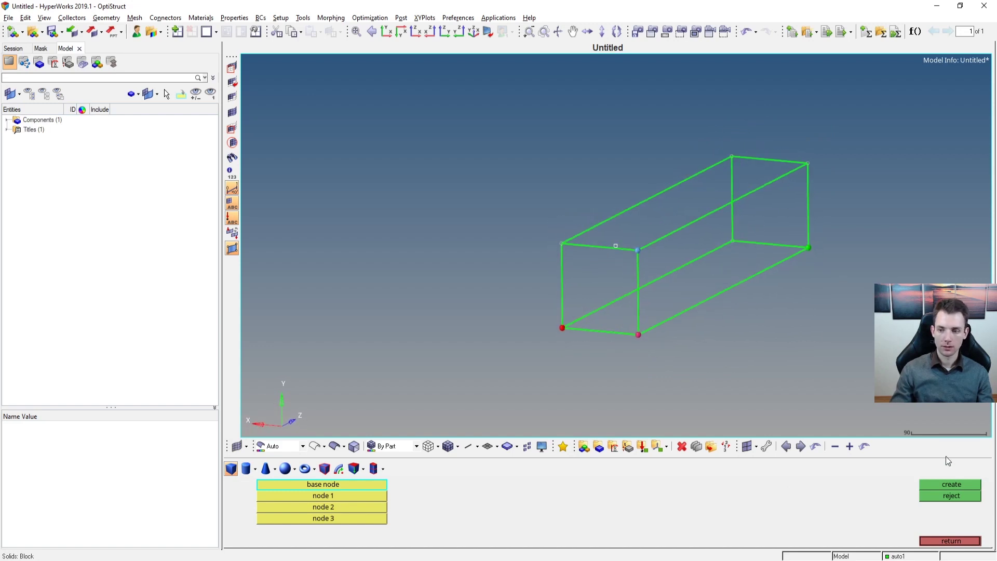
{"action": "left_click", "coordinate": [959, 541]}
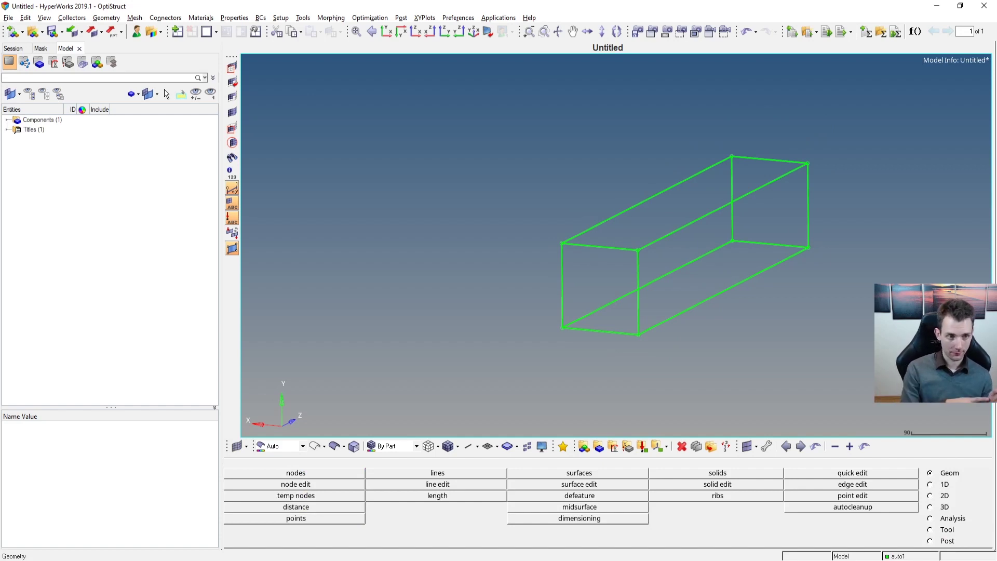
- Inspect the block's component and its attributes, and review the entity types that can be created in the model
{"action": "double_click", "coordinate": [23, 122]}
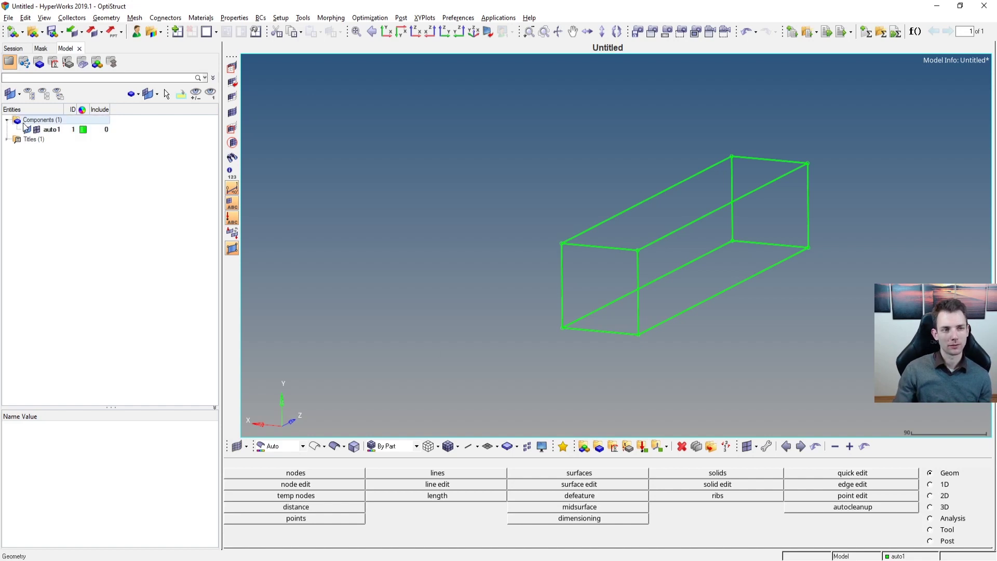
{"action": "left_click", "coordinate": [56, 129]}
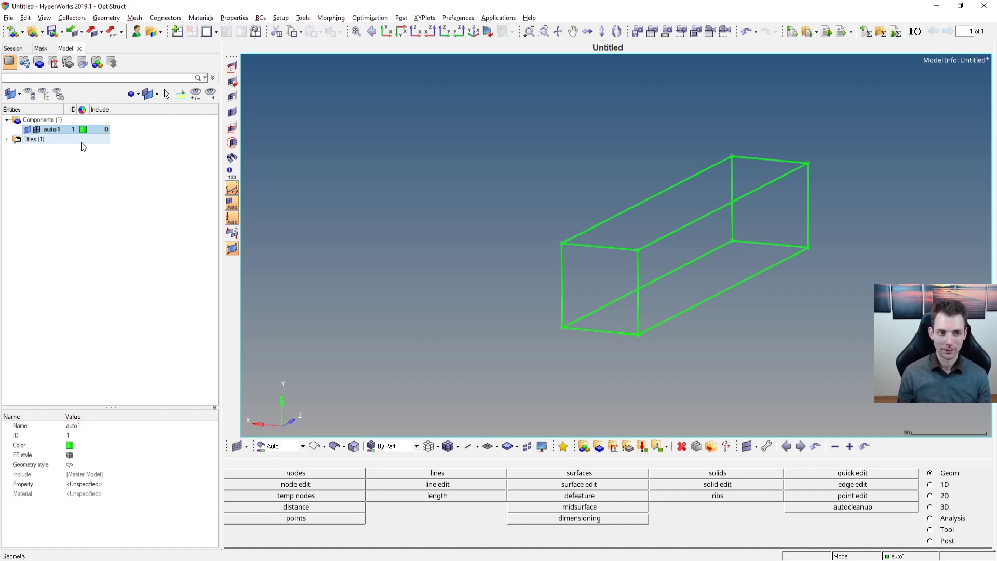
{"action": "right_click", "coordinate": [69, 171]}
{"action": "mouse_move", "coordinate": [99, 178]}
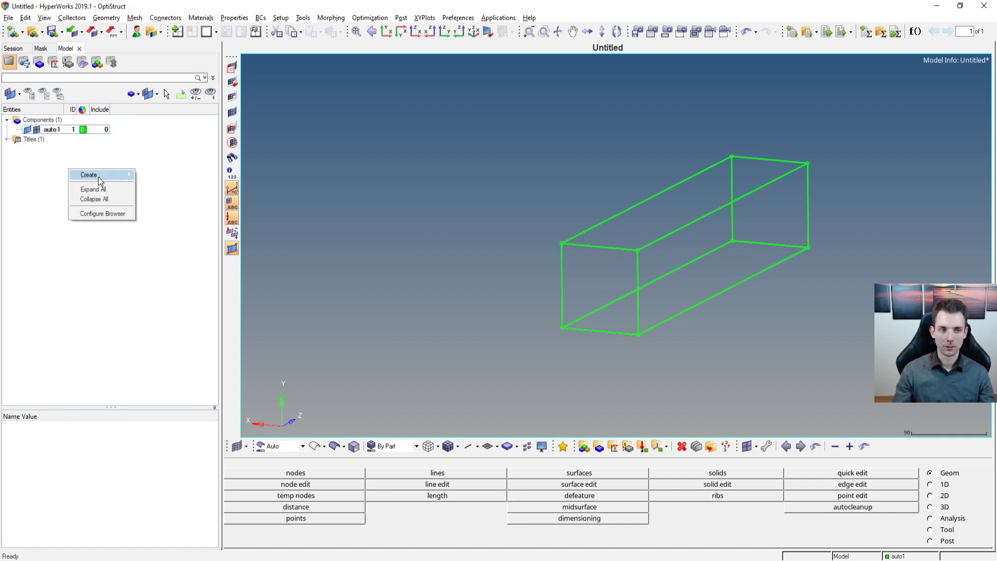
{"action": "right_click", "coordinate": [83, 158]}
{"action": "right_click", "coordinate": [61, 170]}
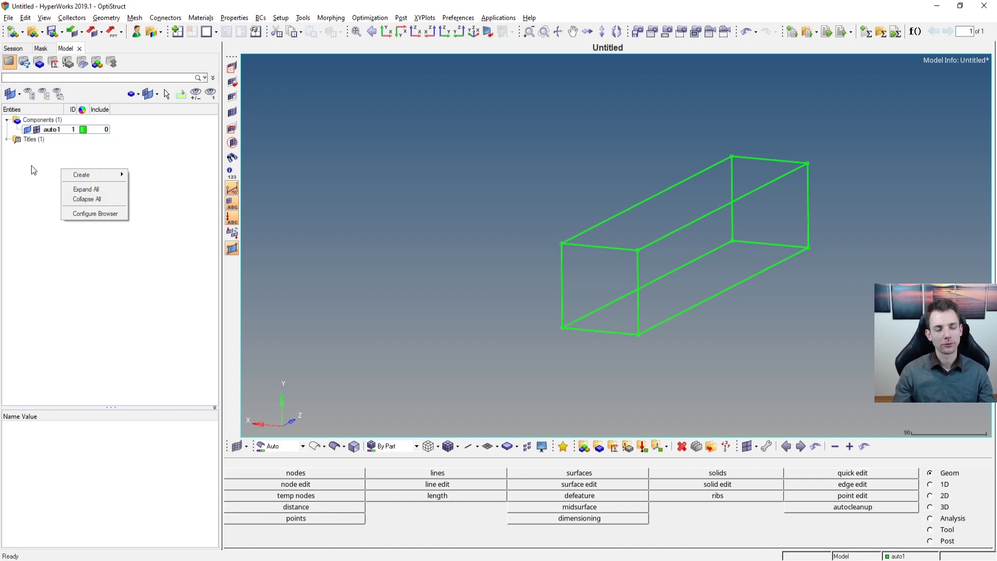
{"action": "mouse_move", "coordinate": [114, 177]}
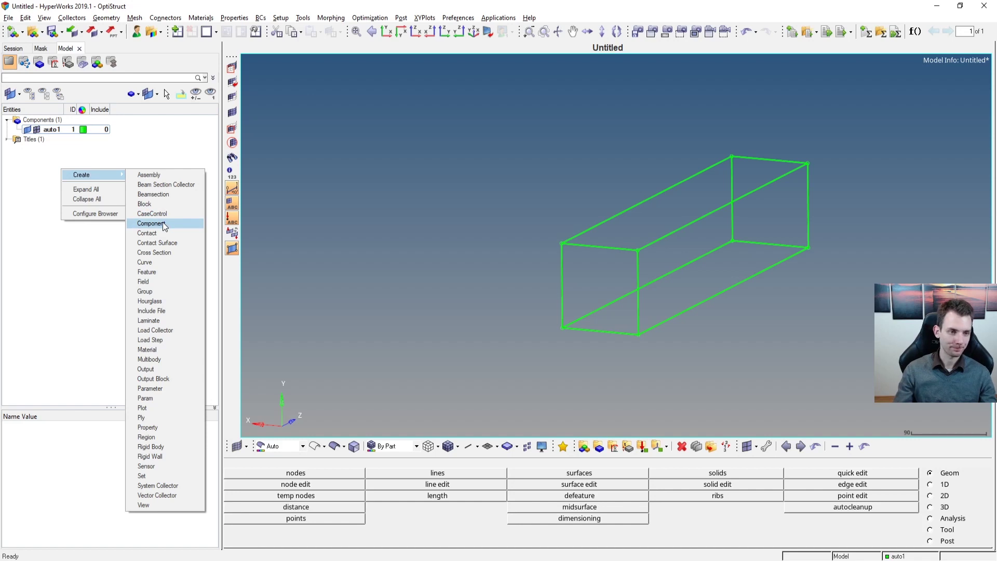
{"action": "left_click", "coordinate": [160, 165]}
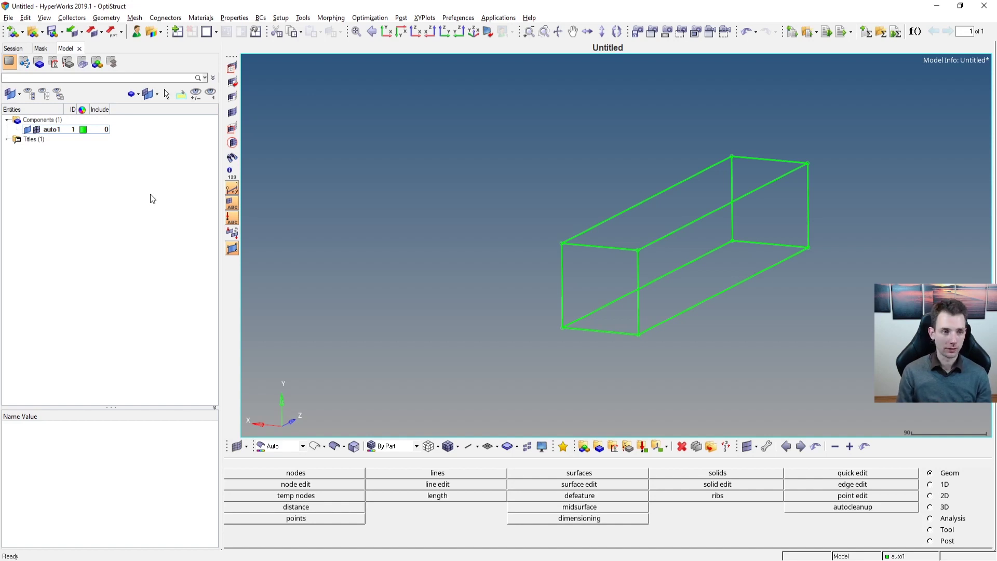
- Create a new material and name it steel
{"action": "right_click", "coordinate": [118, 169]}
{"action": "mouse_move", "coordinate": [141, 173]}
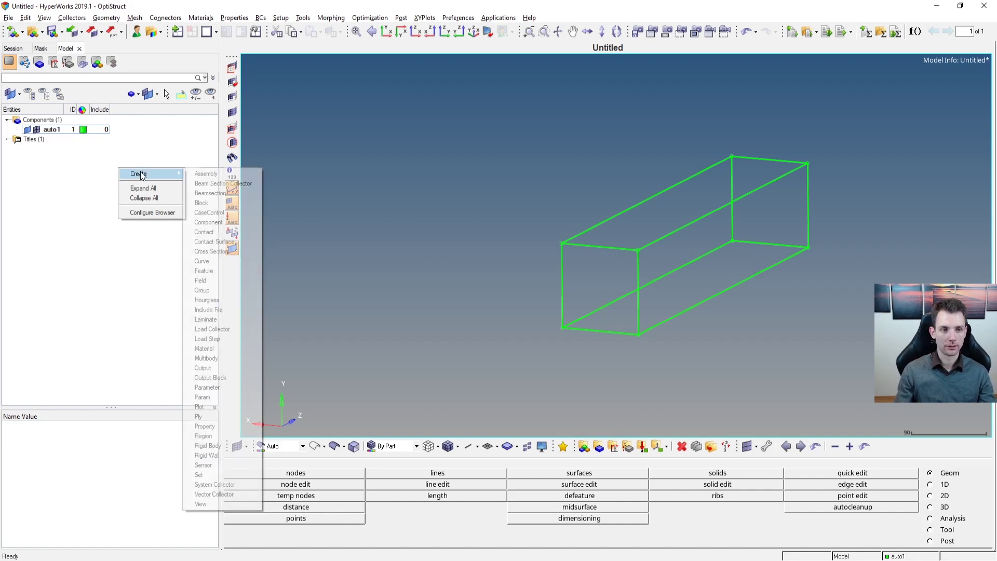
{"action": "left_click", "coordinate": [247, 348]}
{"action": "type", "text": "s"}
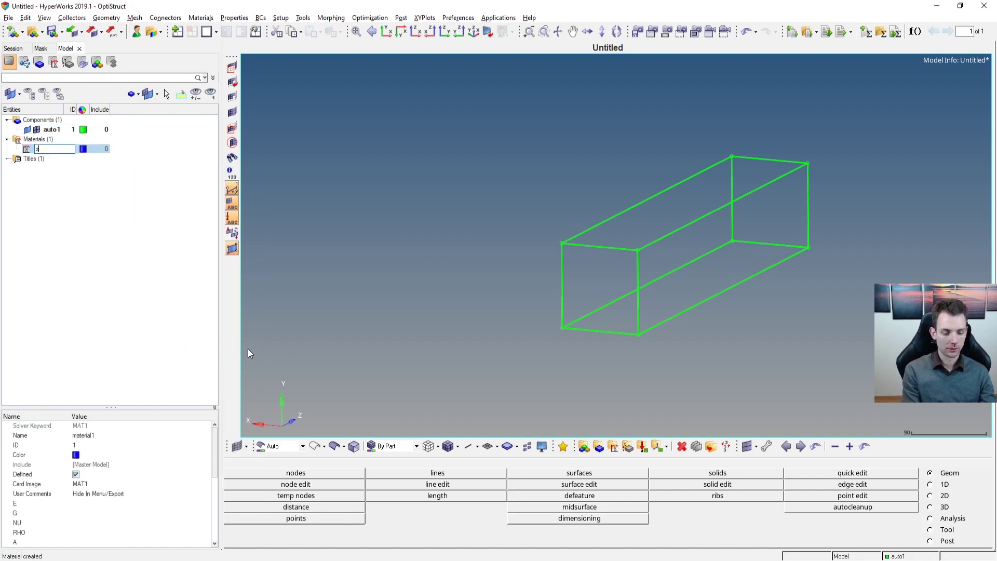
{"action": "type", "text": "teel"}
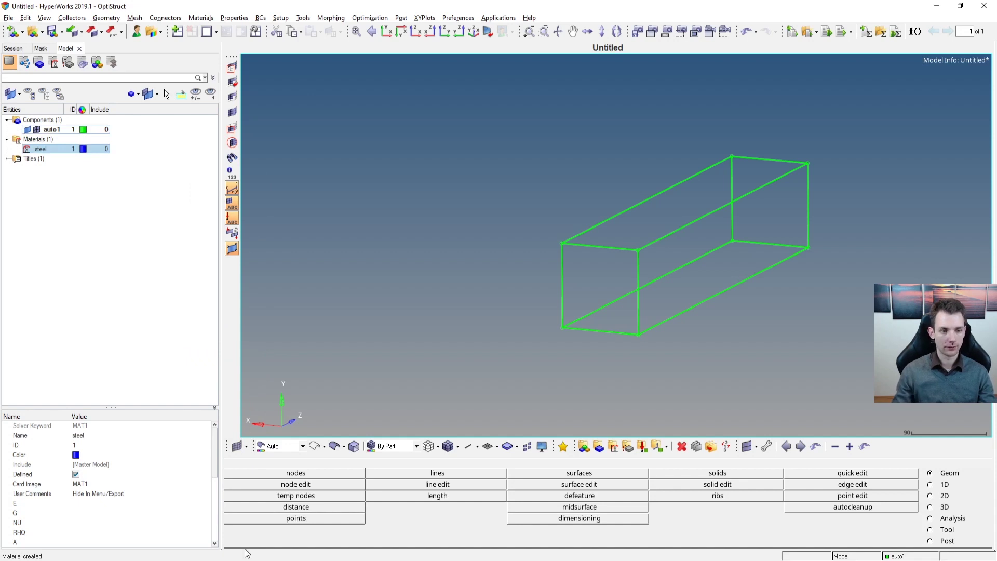
{"action": "key", "text": "Return"}
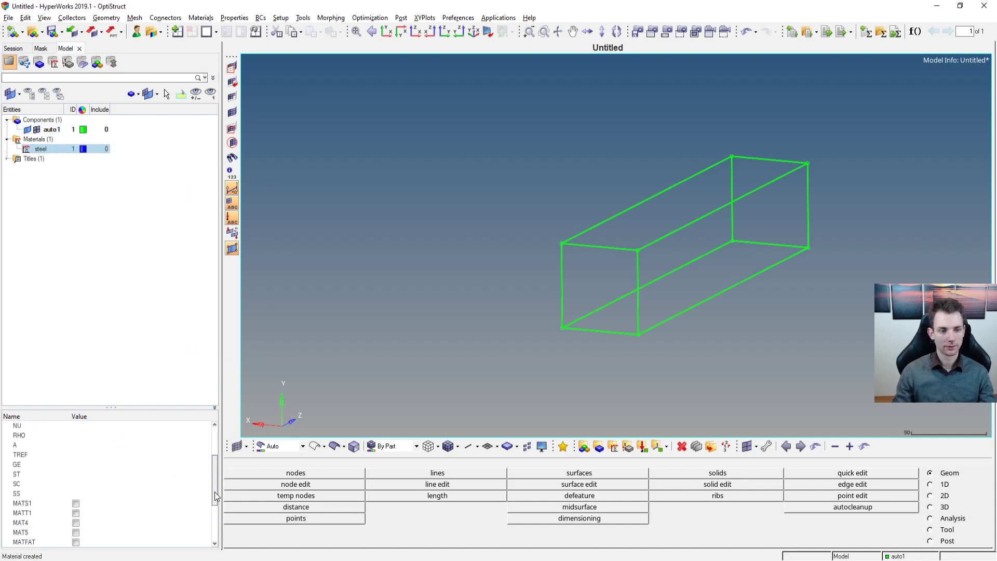
- Examine the steel material's card image and the suggested values for E, G and NU
{"action": "left_click", "coordinate": [88, 504]}
{"action": "type", "text": "210000.0"}
{"action": "left_click", "coordinate": [90, 484]}
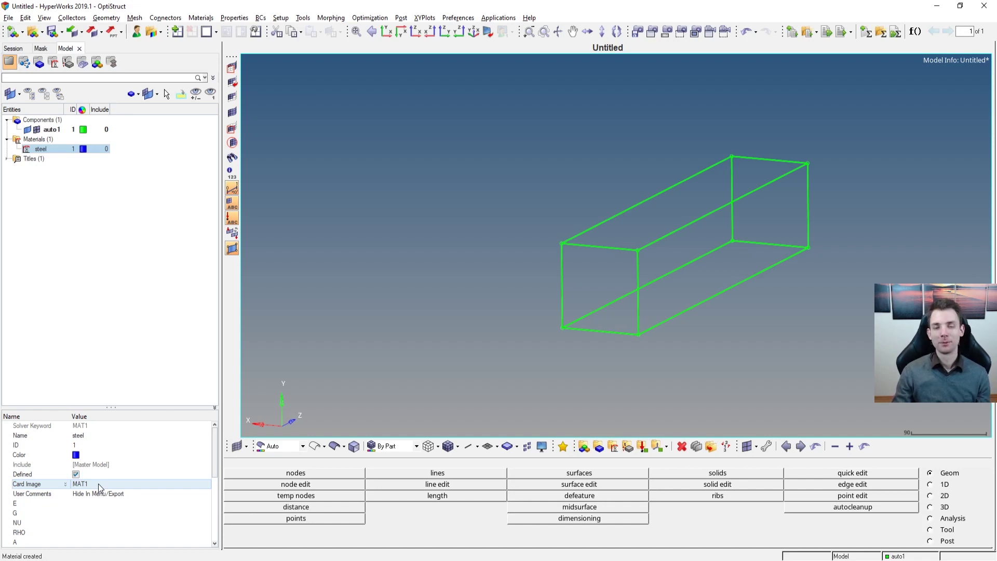
{"action": "left_click", "coordinate": [89, 504]}
{"action": "type", "text": "210000.0"}
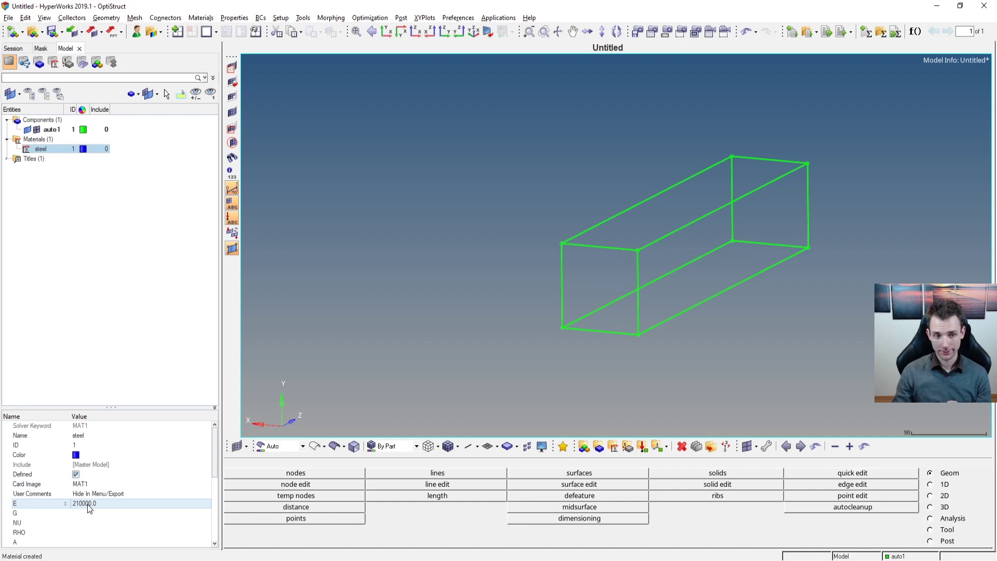
{"action": "left_click", "coordinate": [93, 523]}
{"action": "type", "text": "0.3"}
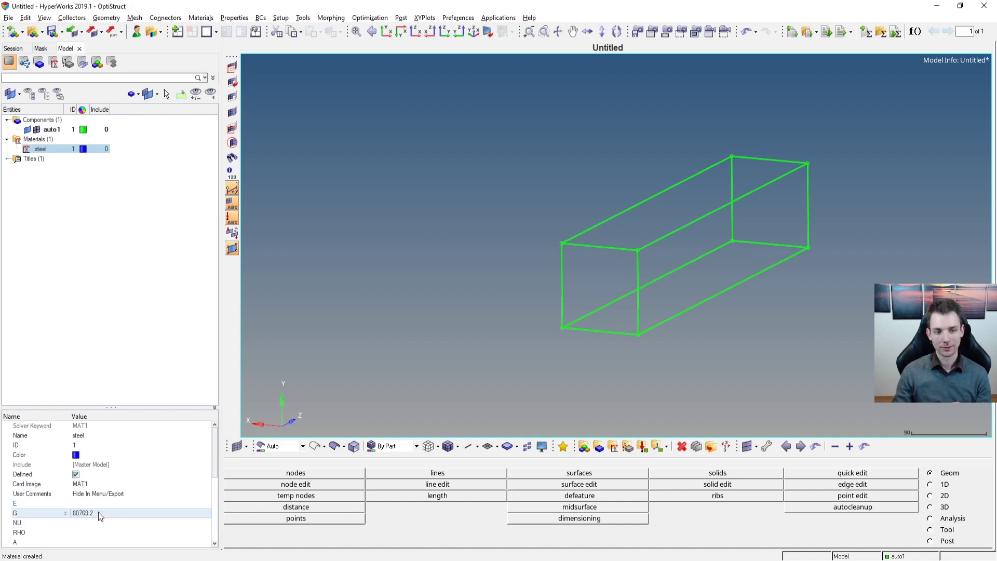
- Set the steel material's Young's modulus E to 210000 and its Poisson's ratio NU to 0.3
{"action": "left_click", "coordinate": [96, 504]}
{"action": "left_click", "coordinate": [103, 502]}
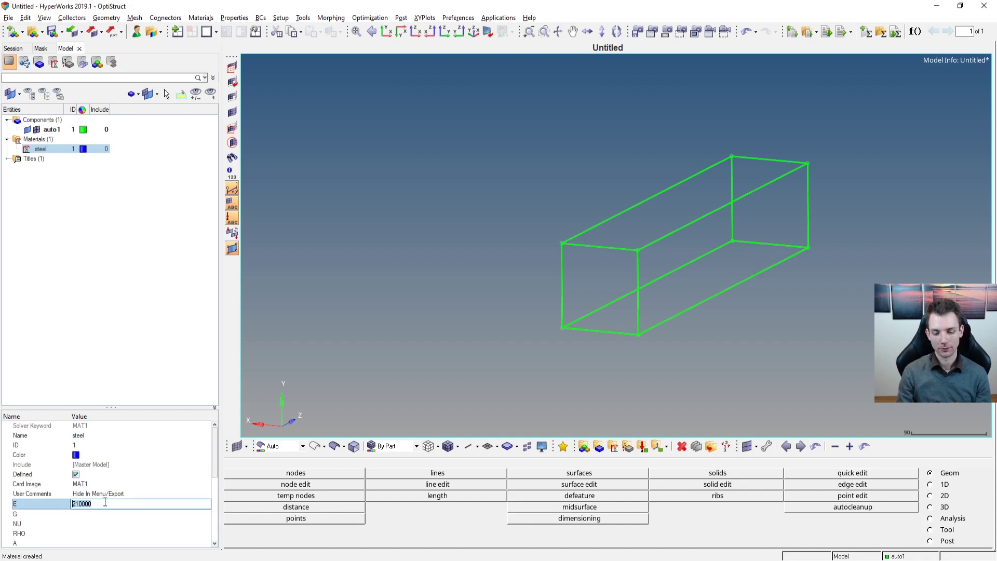
{"action": "key", "text": "Return"}
{"action": "left_click", "coordinate": [104, 524]}
{"action": "left_click", "coordinate": [104, 523]}
{"action": "type", "text": "0.3"}
{"action": "key", "text": "Return"}
{"action": "scroll", "coordinate": [115, 507], "scroll_direction": "down", "scroll_amount": 3}
{"action": "scroll", "coordinate": [115, 508], "scroll_direction": "up", "scroll_amount": 2}
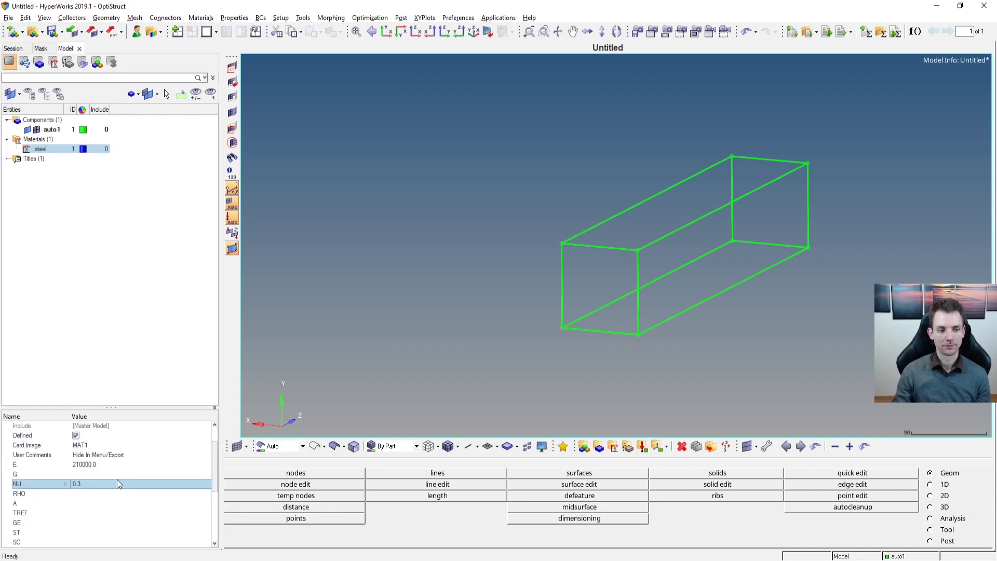
- Set the steel material's density RHO to 7.85e-09 and check the description of its shear modulus G
{"action": "left_click", "coordinate": [117, 502]}
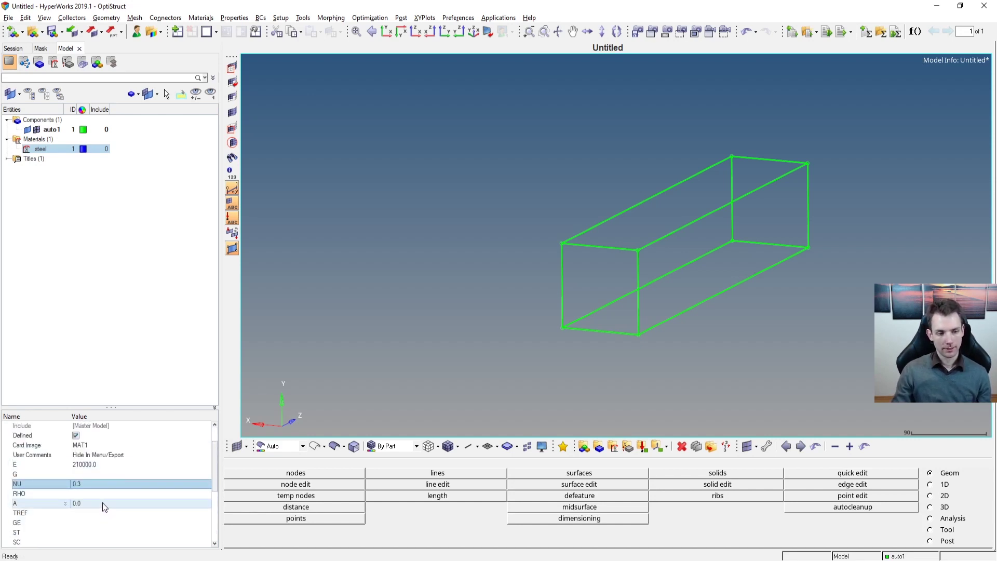
{"action": "left_click", "coordinate": [102, 497]}
{"action": "type", "text": "7.85e-09"}
{"action": "key", "text": "Return"}
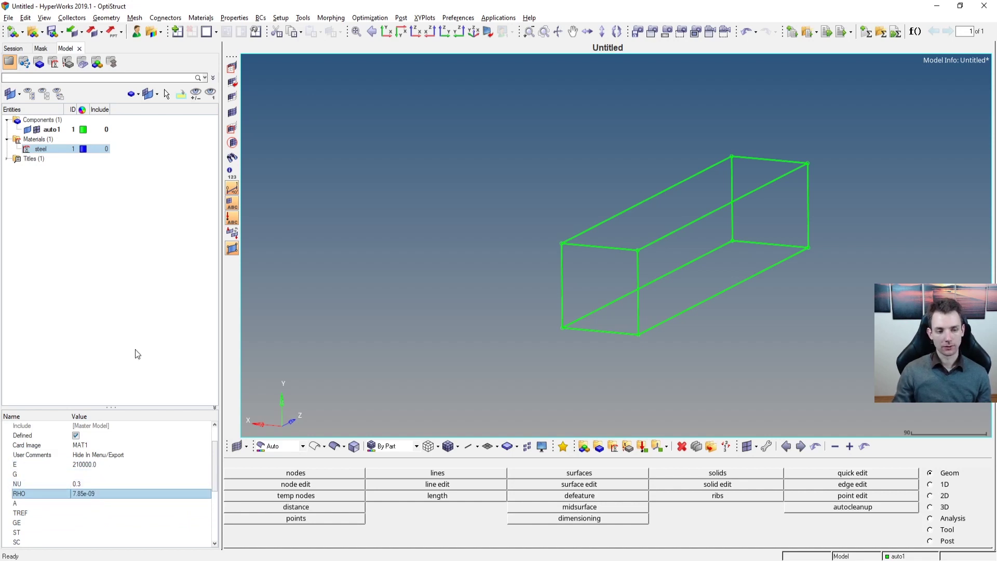
{"action": "left_click", "coordinate": [135, 368]}
{"action": "left_click", "coordinate": [50, 150]}
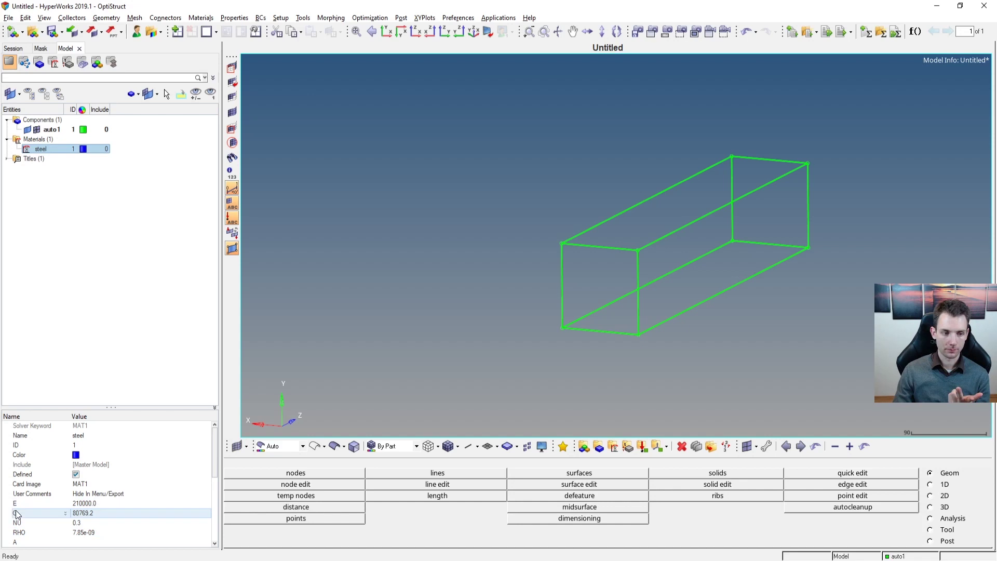
{"action": "mouse_move", "coordinate": [16, 513]}
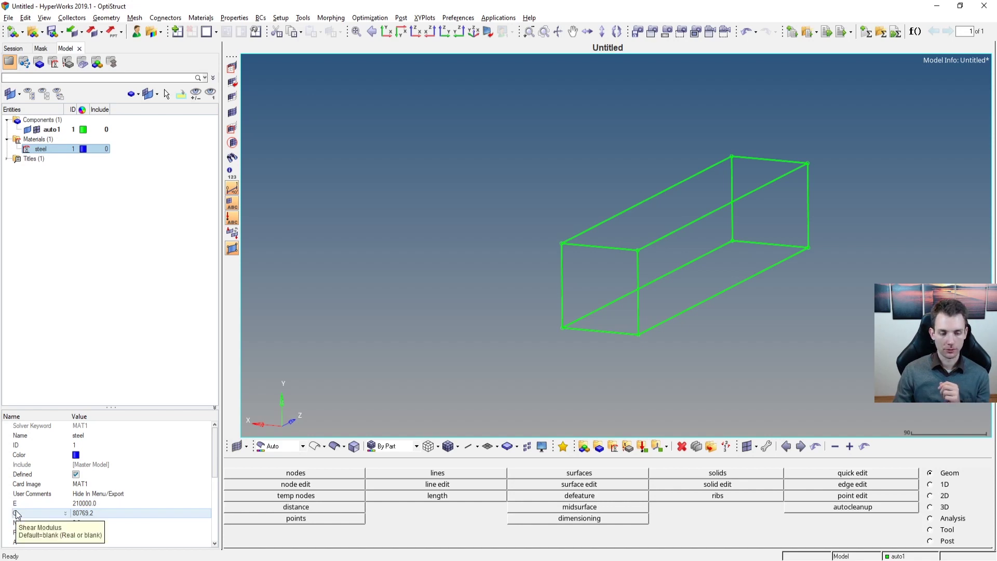
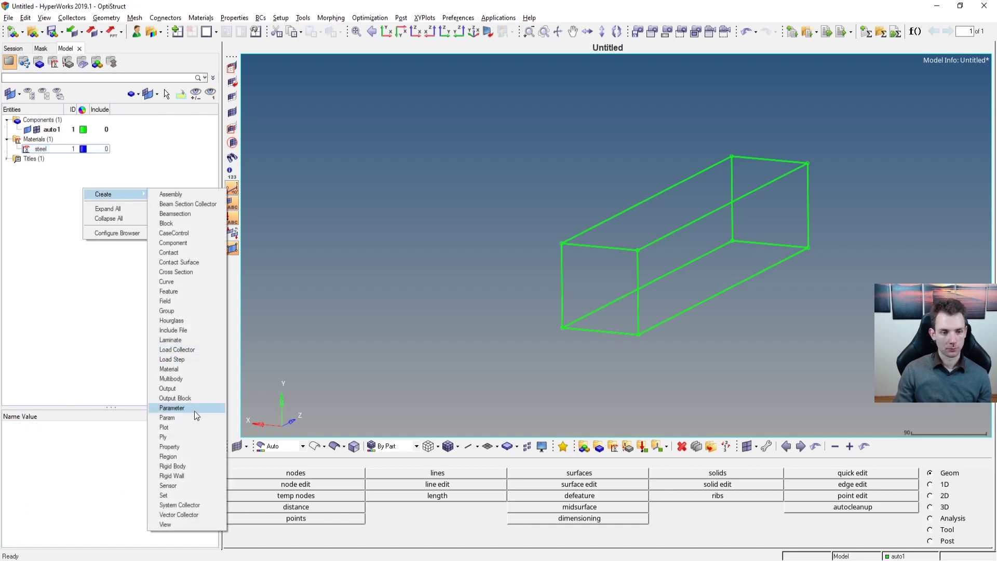
- Create a property named psolid and change its card image to PSOLID, accepting the modification
{"action": "left_click", "coordinate": [199, 446]}
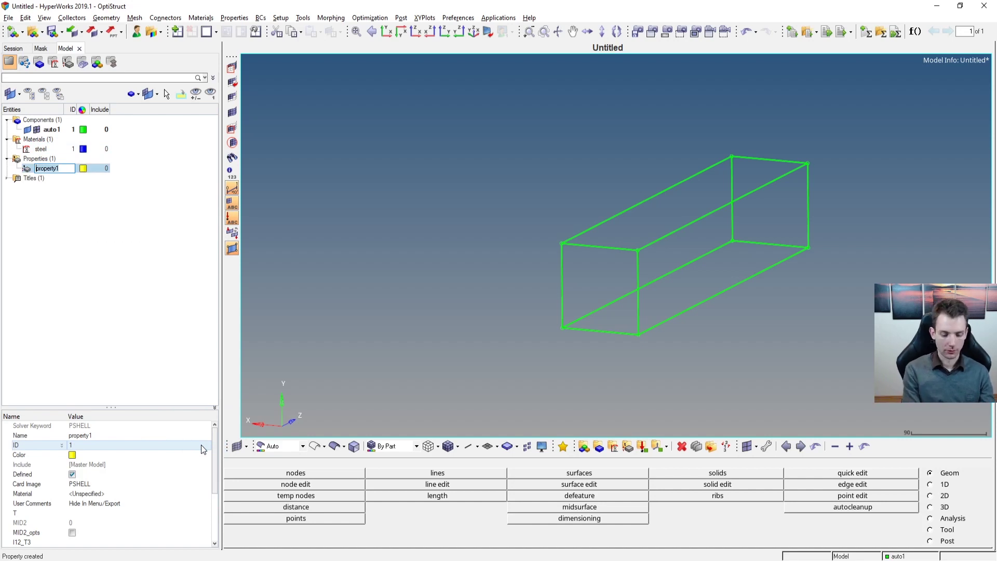
{"action": "type", "text": "psolid"}
{"action": "key", "text": "Return"}
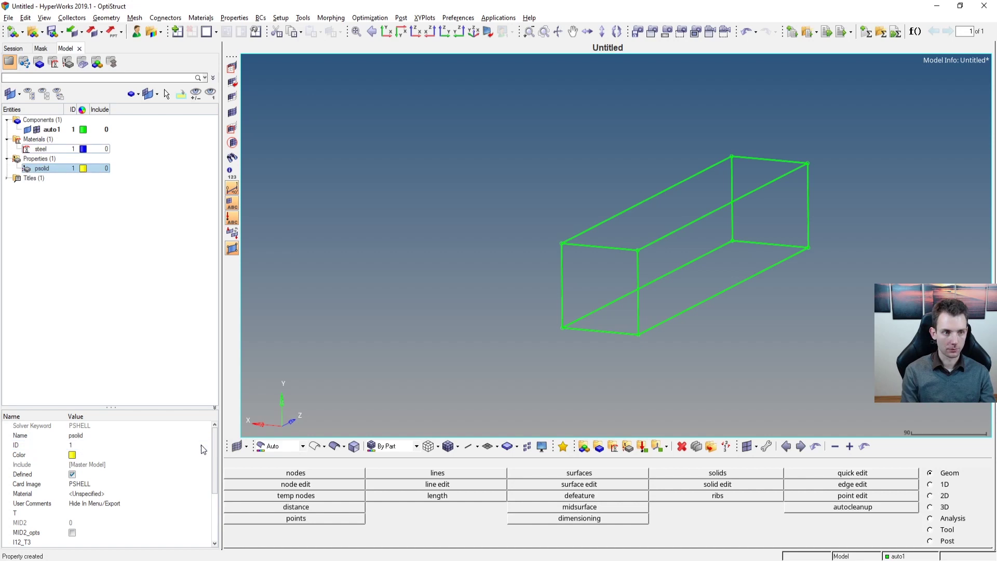
{"action": "left_click", "coordinate": [145, 484]}
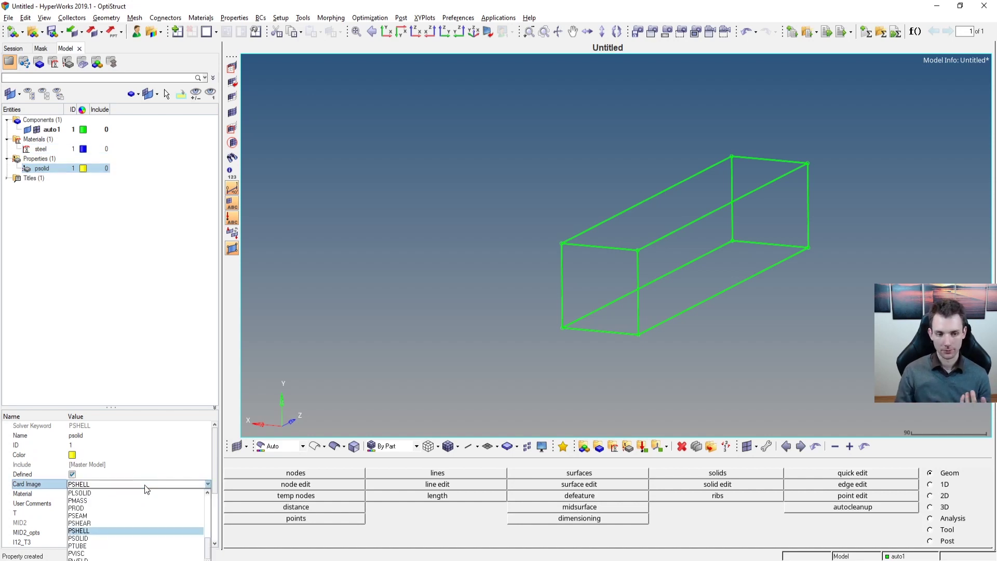
{"action": "left_click", "coordinate": [144, 538]}
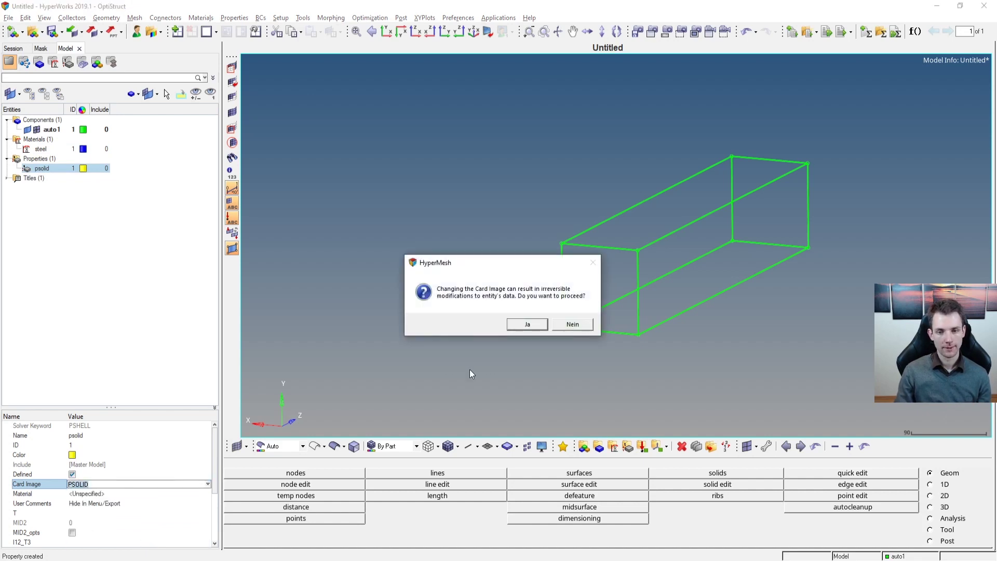
{"action": "left_click", "coordinate": [524, 325]}
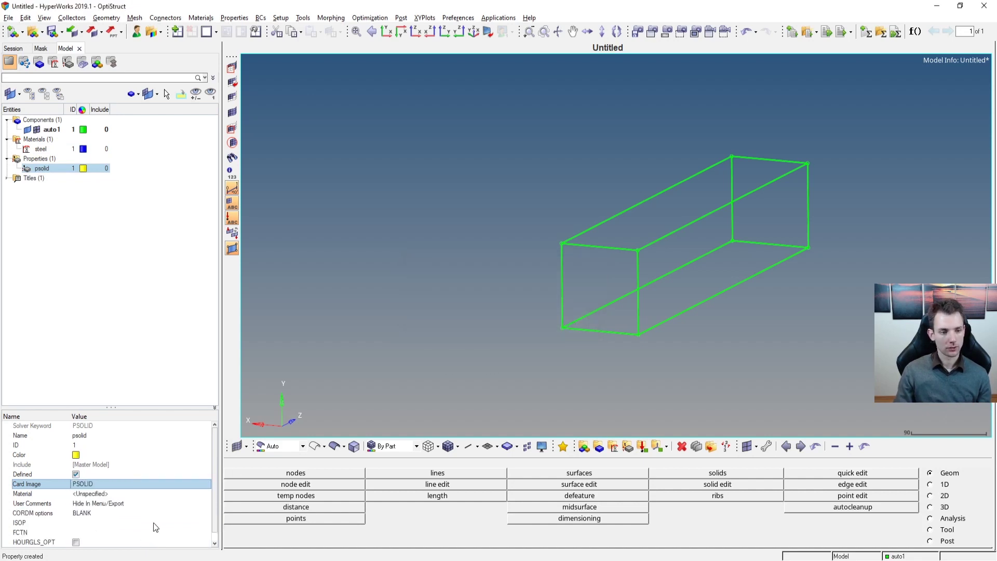
- Assign the steel material to the psolid property
{"action": "left_click", "coordinate": [91, 495]}
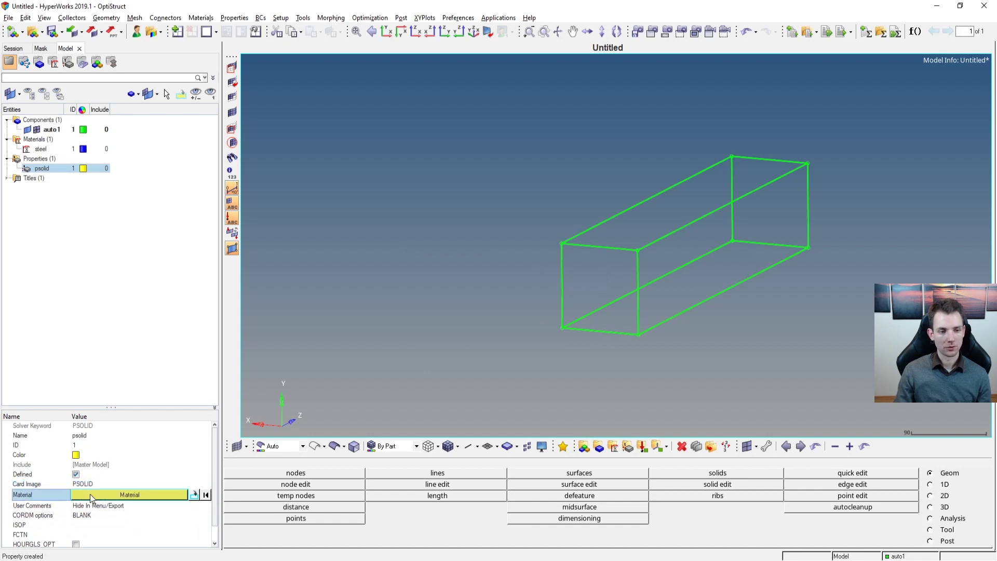
{"action": "left_click", "coordinate": [104, 496]}
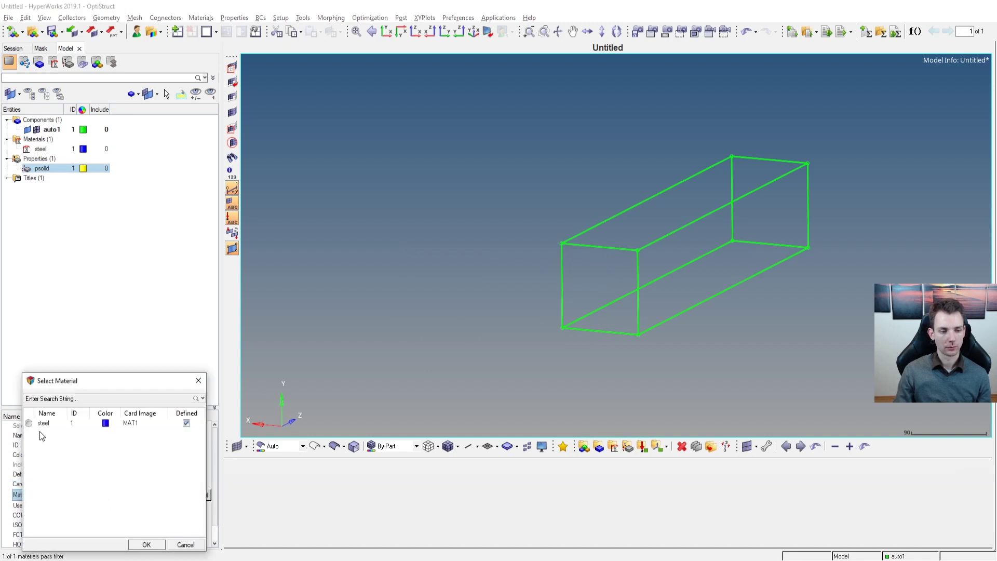
{"action": "left_click", "coordinate": [145, 545]}
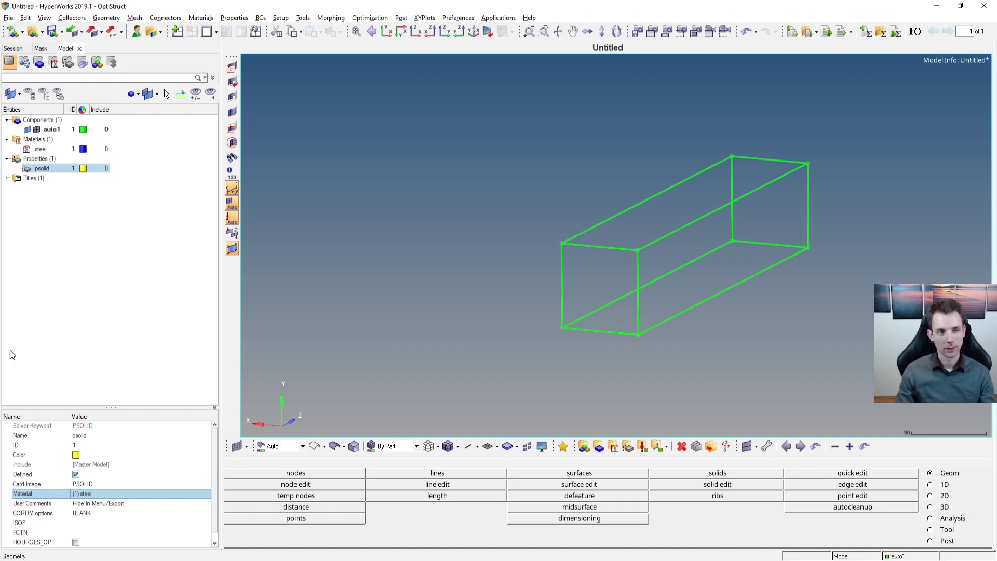
{"action": "left_click", "coordinate": [78, 148]}
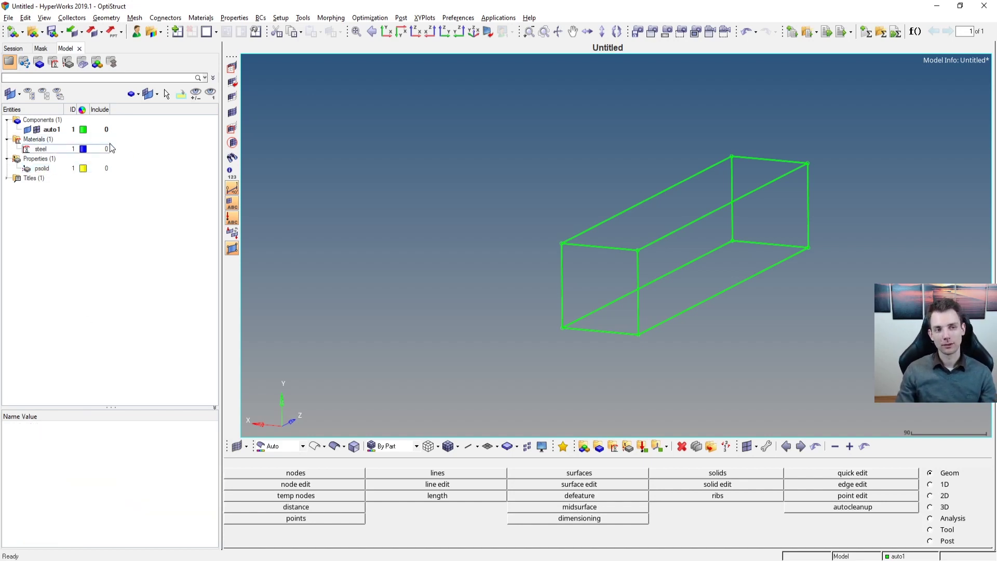
- Assign the psolid property to the auto1 component
{"action": "left_click", "coordinate": [60, 130]}
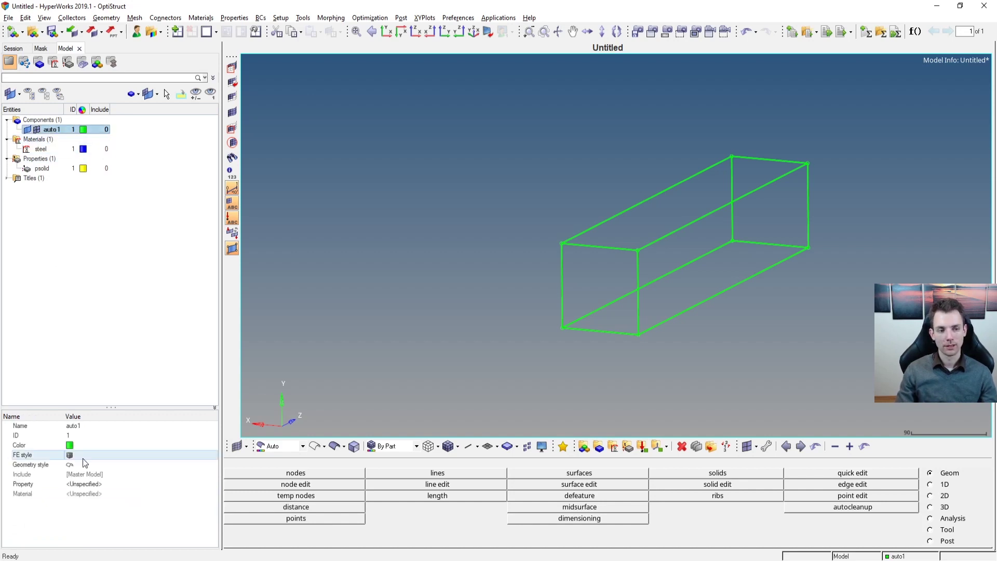
{"action": "left_click", "coordinate": [77, 487]}
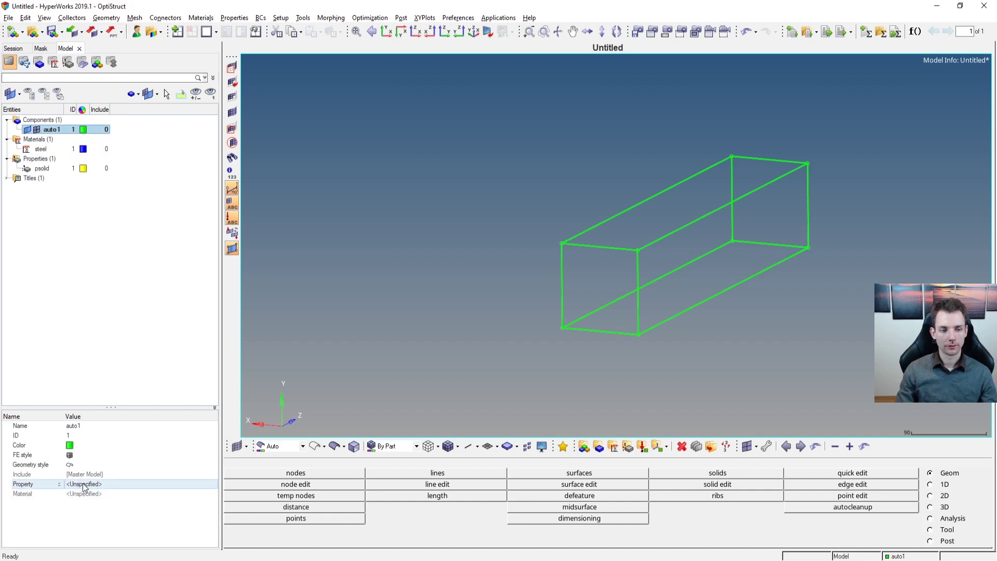
{"action": "left_click", "coordinate": [93, 486]}
{"action": "left_click", "coordinate": [99, 485]}
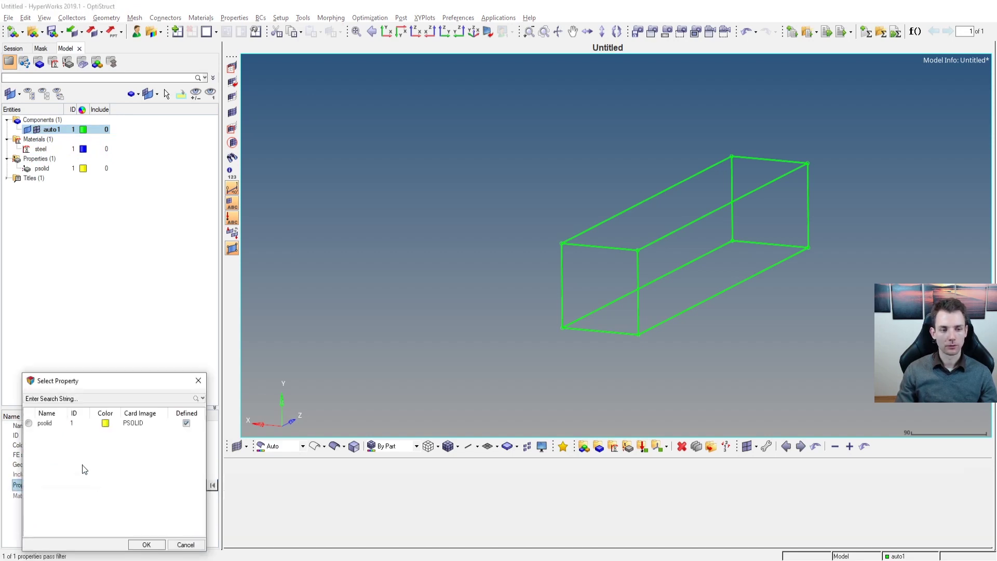
{"action": "left_click", "coordinate": [147, 545]}
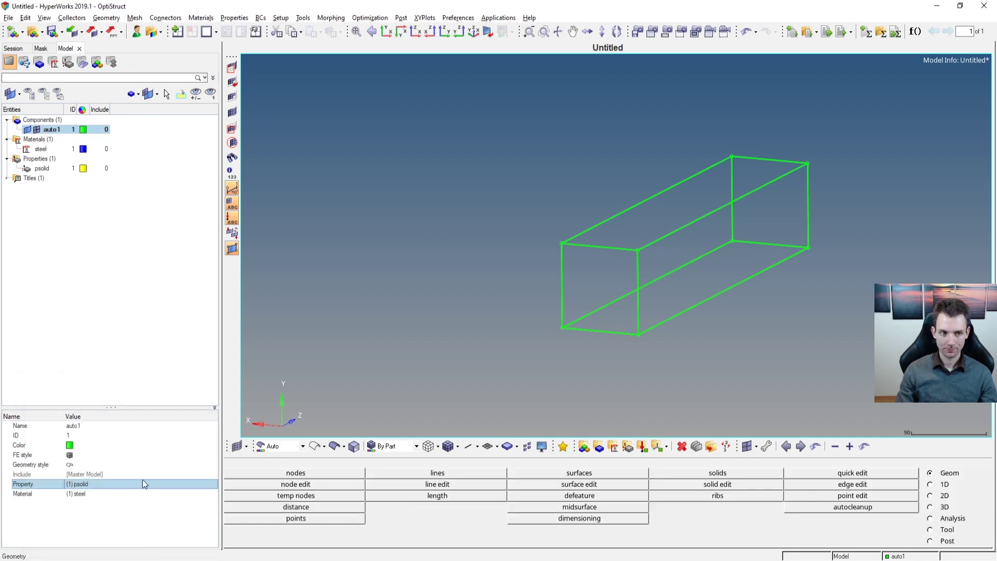
{"action": "left_click", "coordinate": [134, 339]}
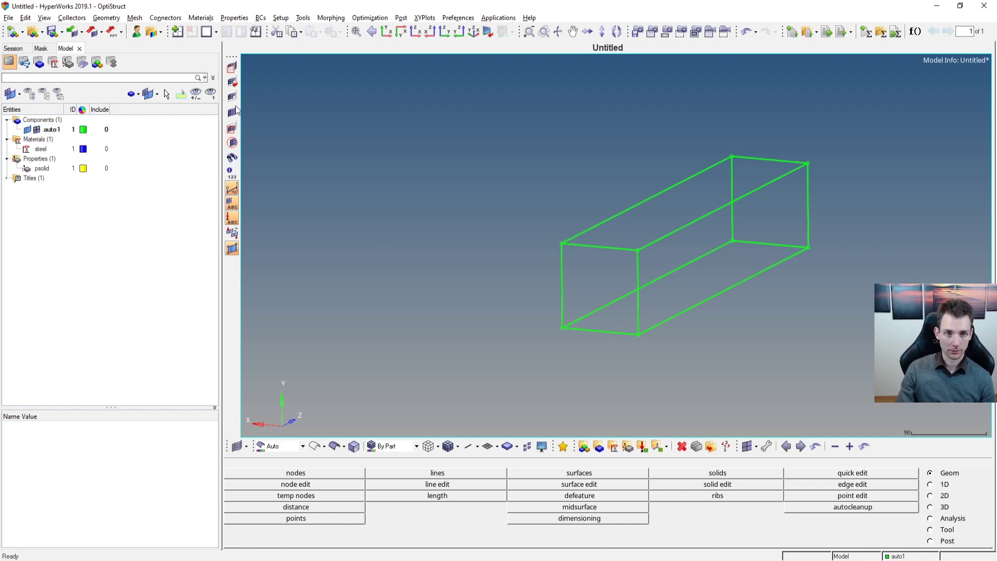
- Start a 3D solid map mesh in one volume mode
{"action": "left_click", "coordinate": [128, 18]}
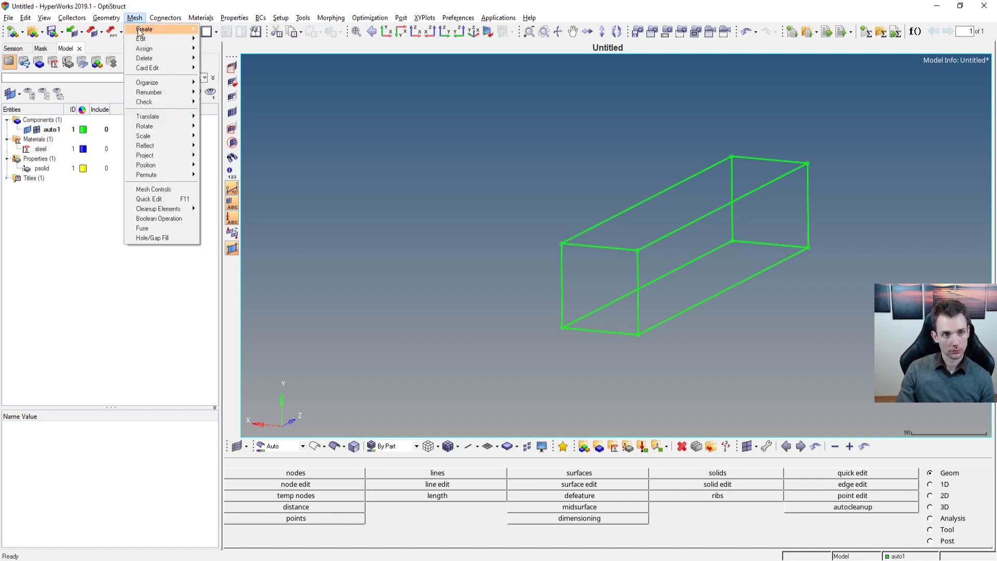
{"action": "mouse_move", "coordinate": [150, 29]}
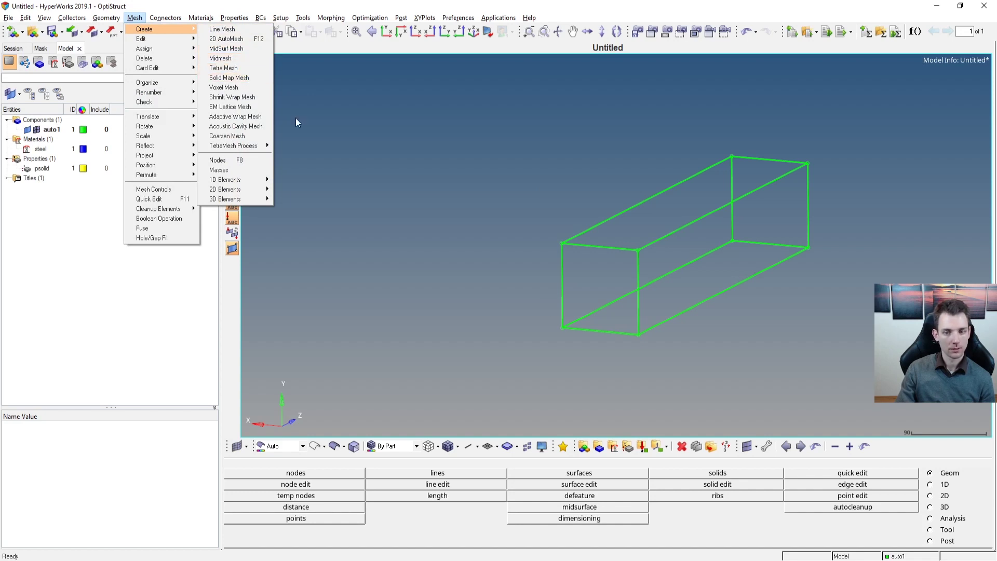
{"action": "left_click", "coordinate": [944, 528]}
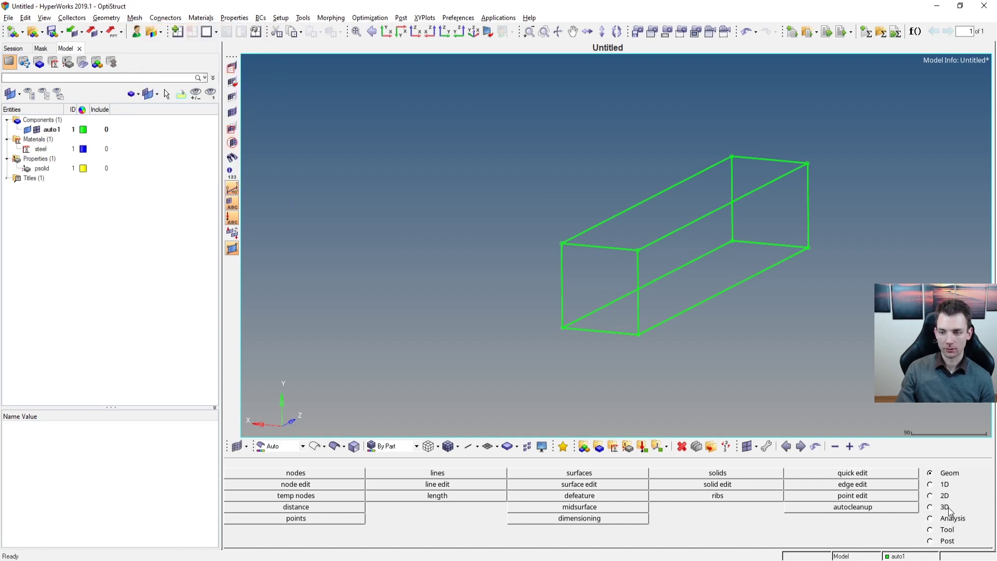
{"action": "left_click", "coordinate": [947, 508]}
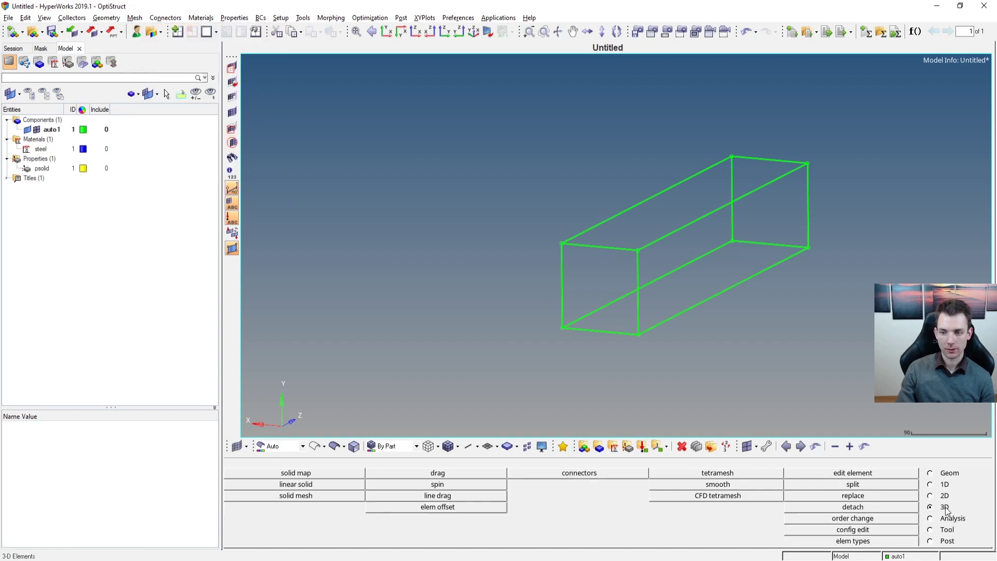
{"action": "left_click", "coordinate": [296, 474]}
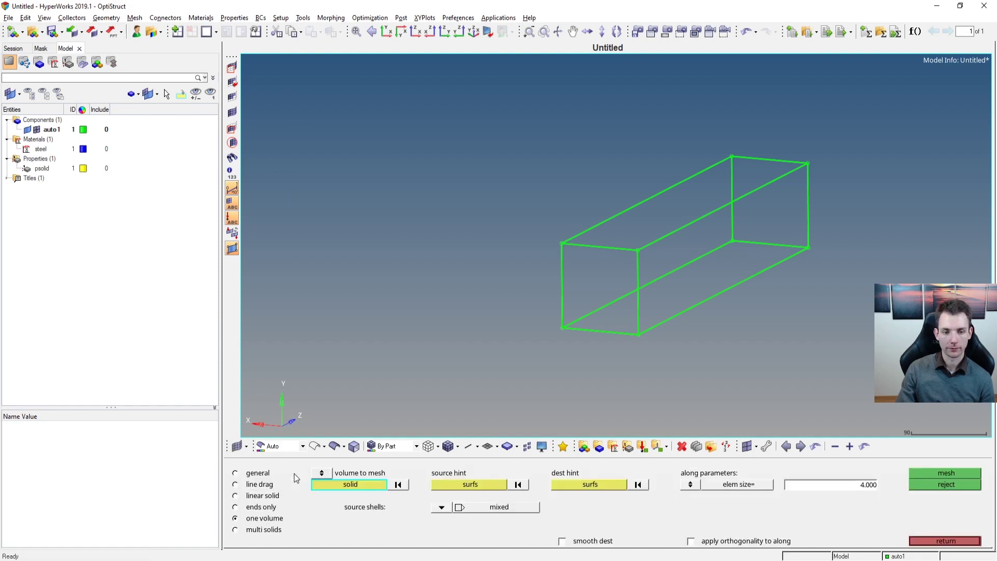
{"action": "left_click", "coordinate": [237, 485]}
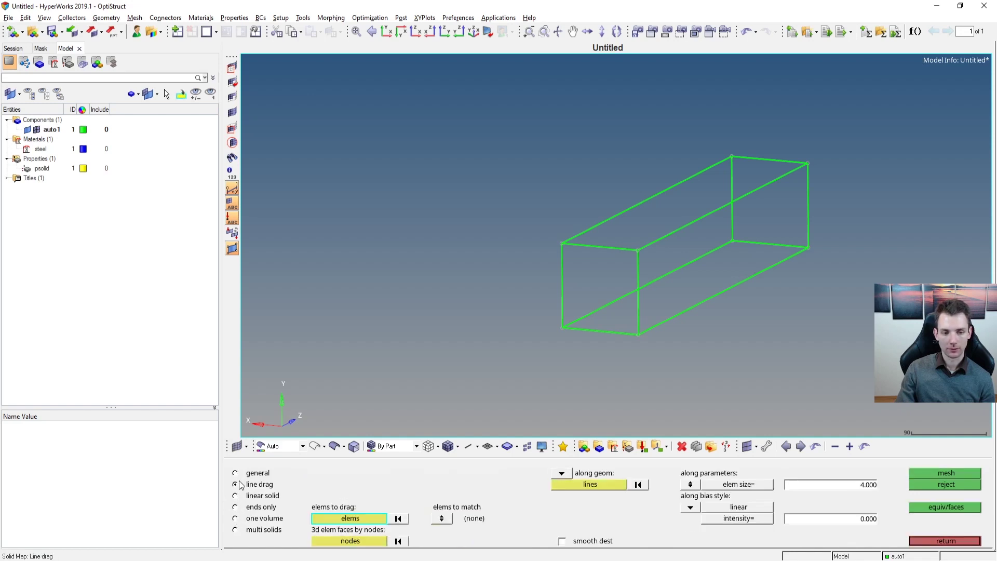
{"action": "left_click", "coordinate": [240, 507]}
{"action": "left_click", "coordinate": [248, 529]}
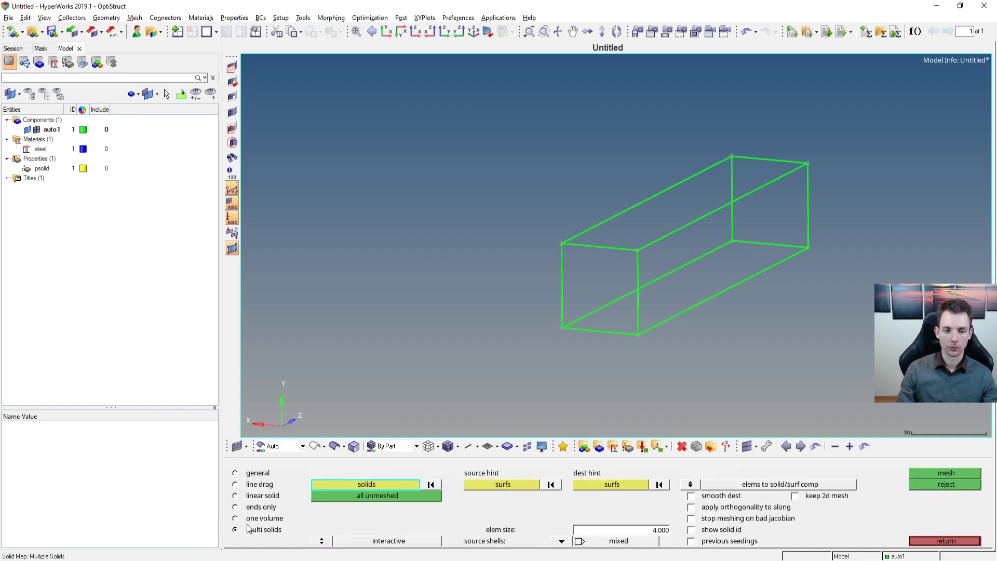
{"action": "left_click", "coordinate": [237, 519]}
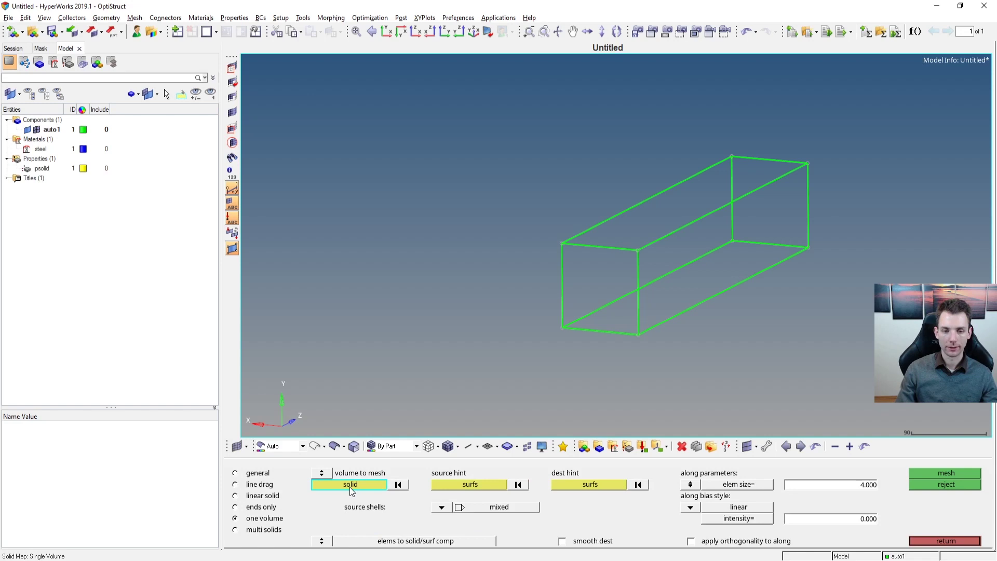
- Mesh the block's solid with an element size of 10 and leave the solid map command
{"action": "left_click", "coordinate": [658, 235]}
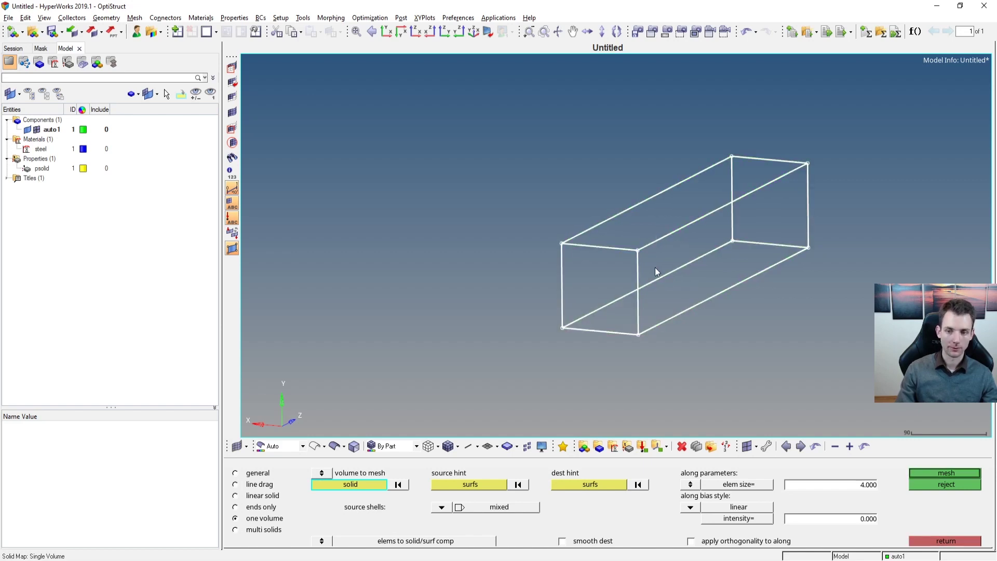
{"action": "left_click", "coordinate": [854, 485]}
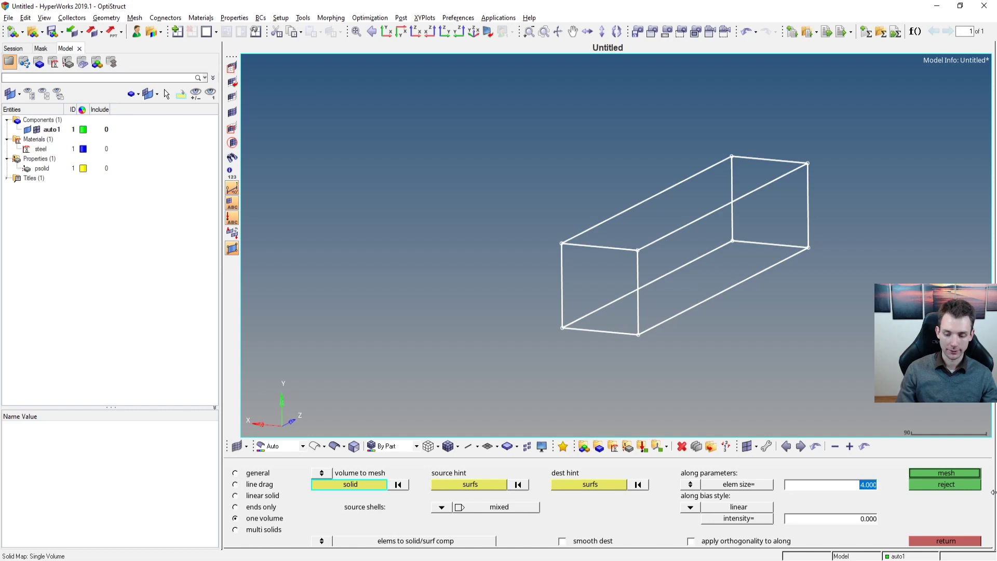
{"action": "type", "text": "10"}
{"action": "key", "text": "Return"}
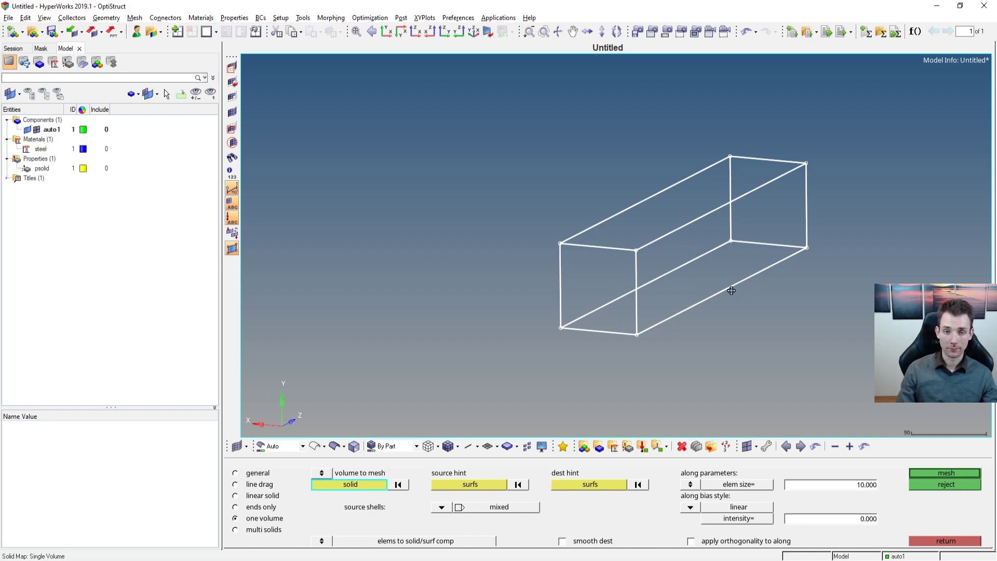
{"action": "right_click_drag", "start_coordinate": [728, 287], "coordinate": [660, 282], "text": "ctrl"}
{"action": "middle_click", "coordinate": [870, 465]}
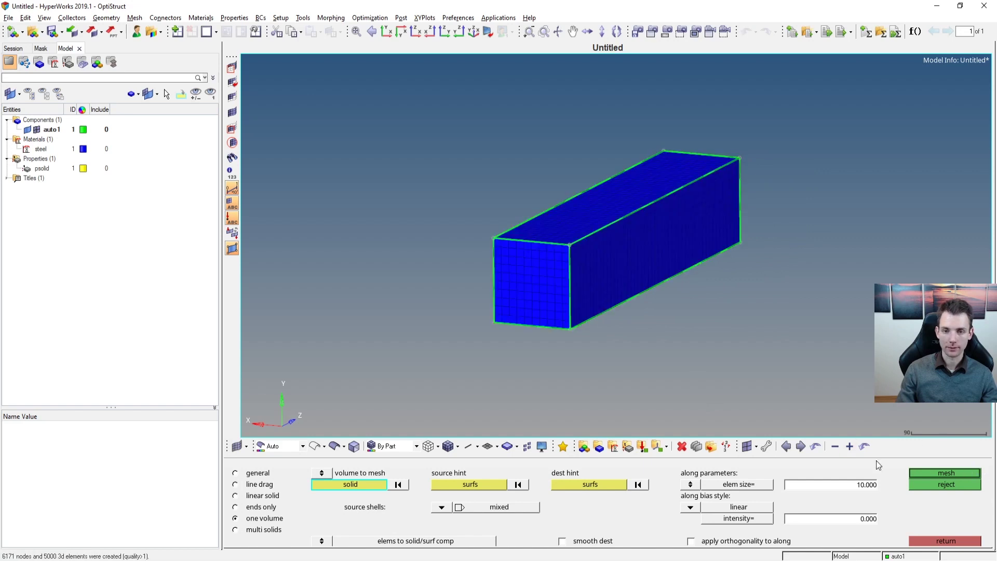
{"action": "left_click_drag", "start_coordinate": [653, 366], "coordinate": [590, 245], "text": "ctrl"}
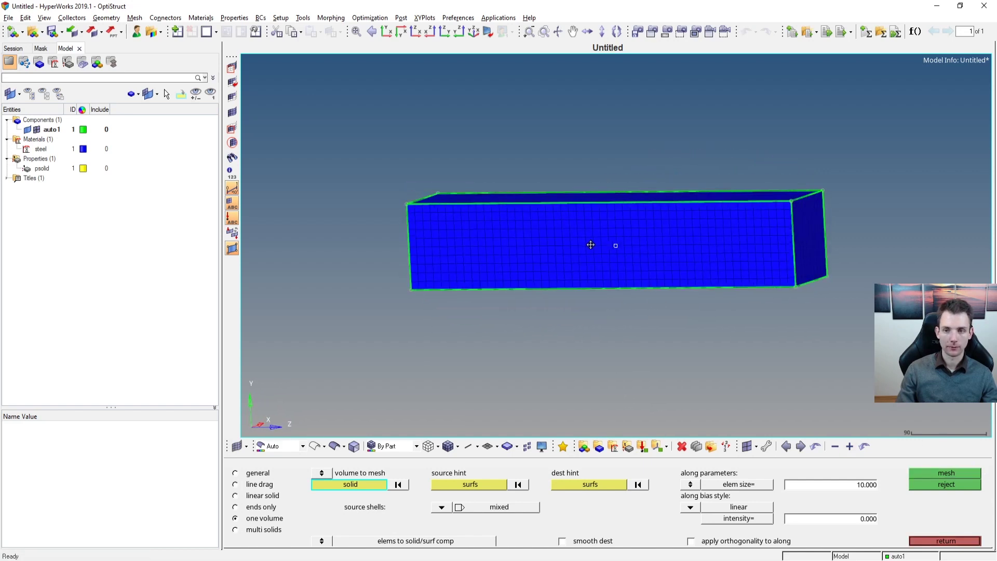
{"action": "left_click", "coordinate": [958, 543]}
- Check the elements' property assignment by colouring the mesh by property, and restore the colouring by part
{"action": "left_click_drag", "start_coordinate": [534, 241], "coordinate": [531, 294], "text": "ctrl"}
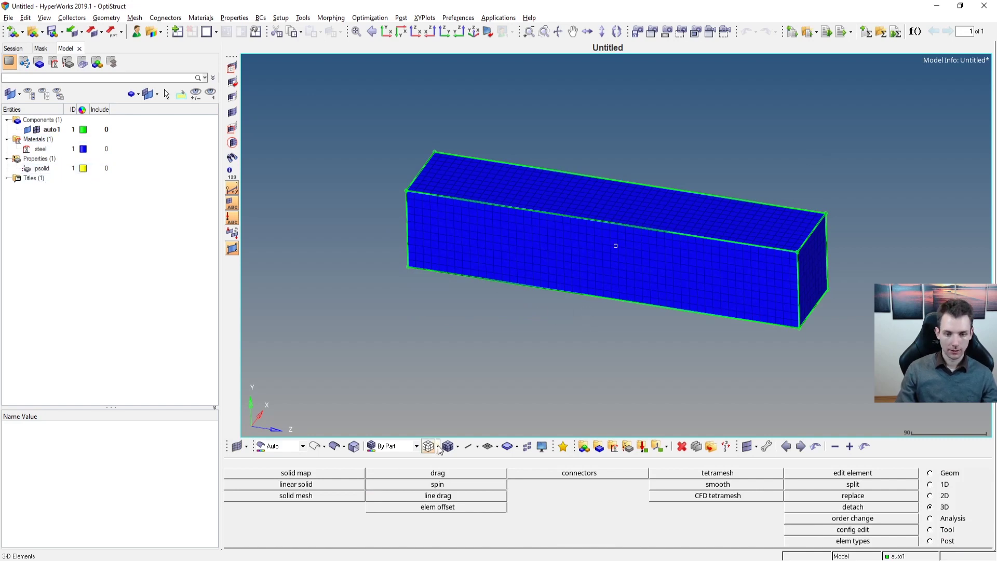
{"action": "left_click", "coordinate": [385, 446]}
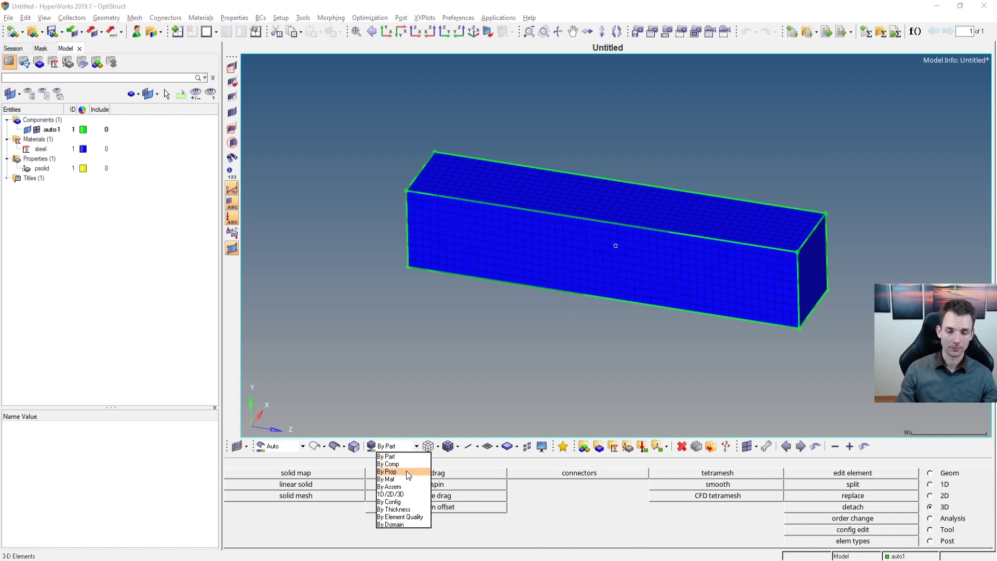
{"action": "left_click", "coordinate": [406, 471]}
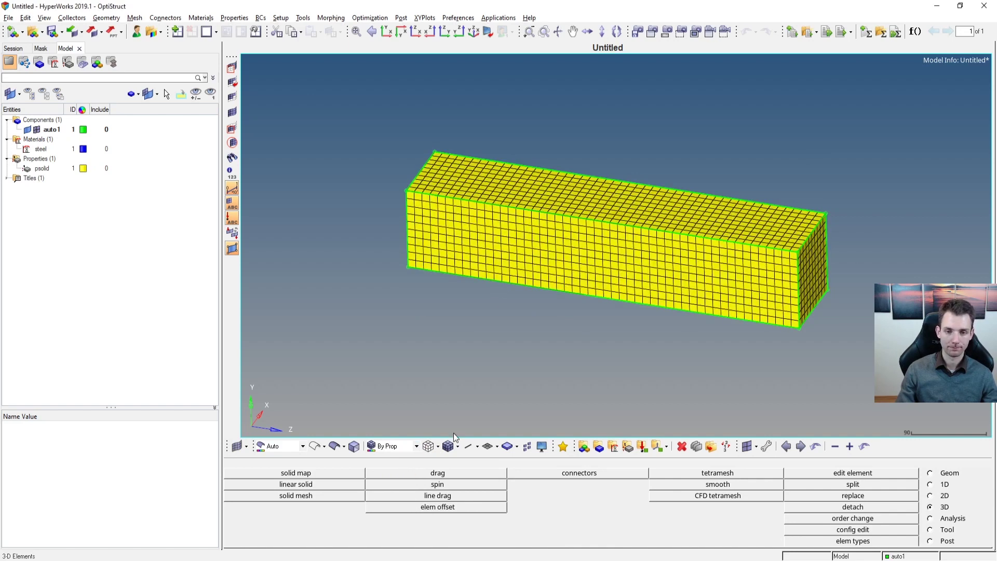
{"action": "left_click", "coordinate": [408, 445]}
{"action": "left_click", "coordinate": [400, 456]}
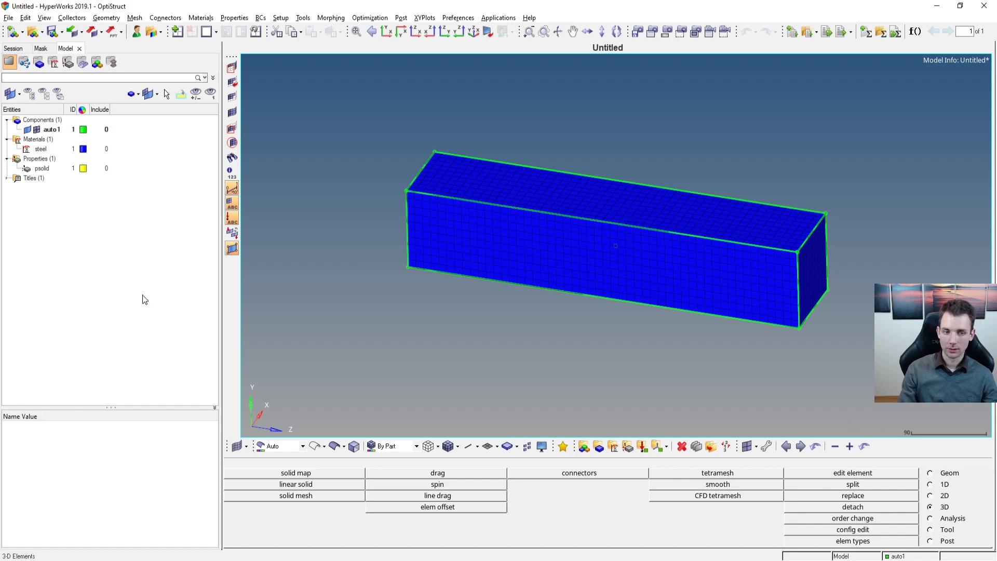
- Create a load collector named spc
{"action": "left_click", "coordinate": [63, 207]}
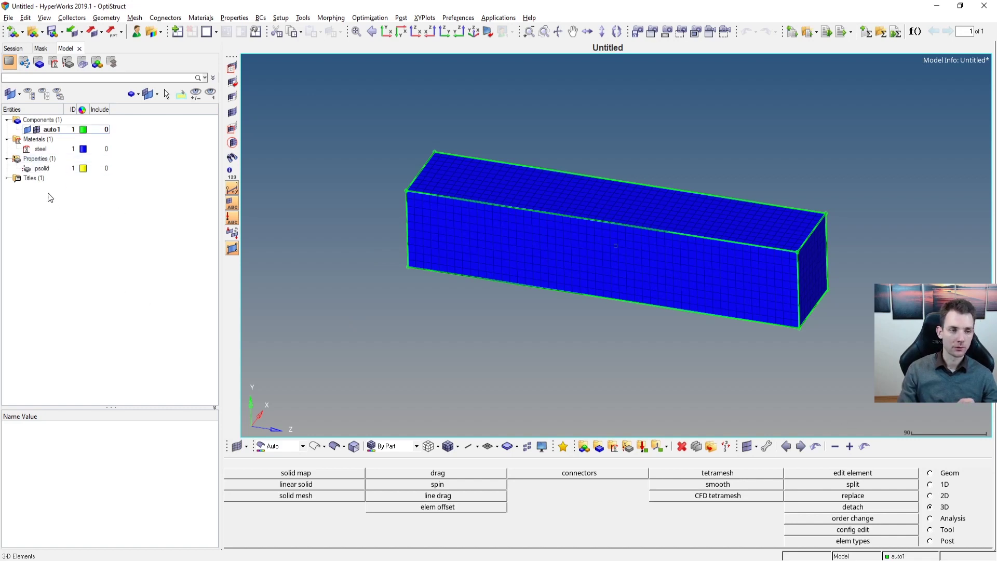
{"action": "right_click", "coordinate": [57, 223]}
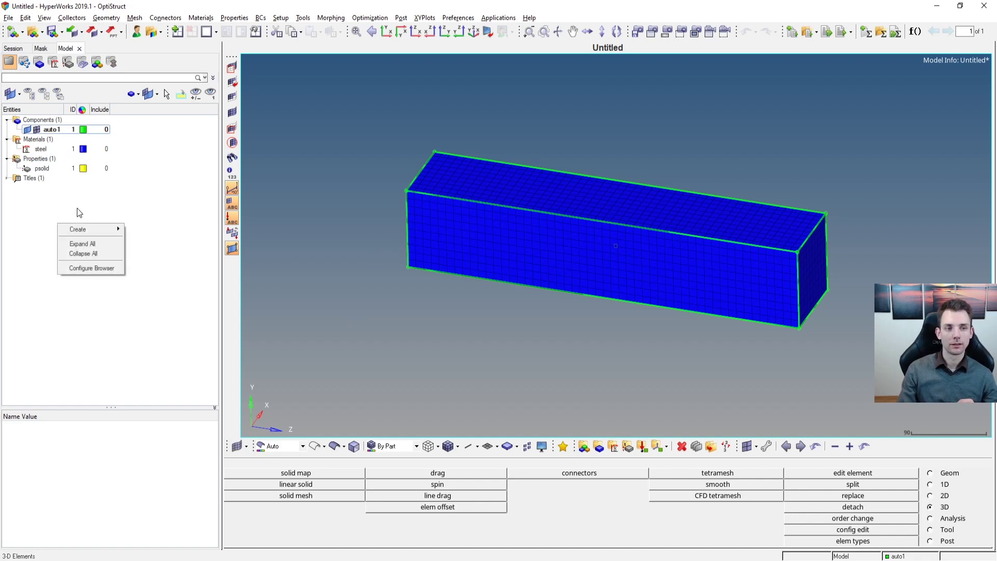
{"action": "mouse_move", "coordinate": [81, 234]}
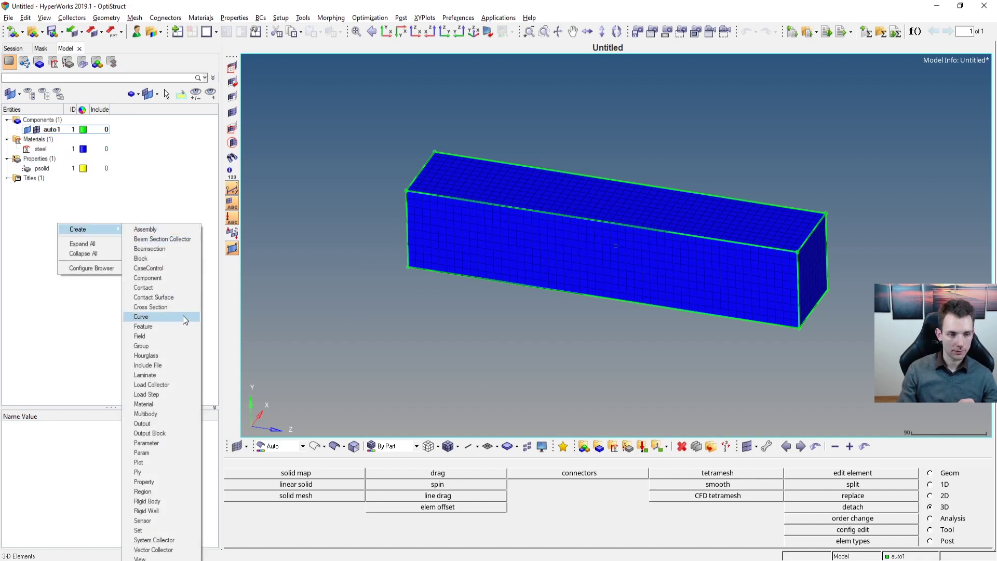
{"action": "left_click", "coordinate": [180, 385]}
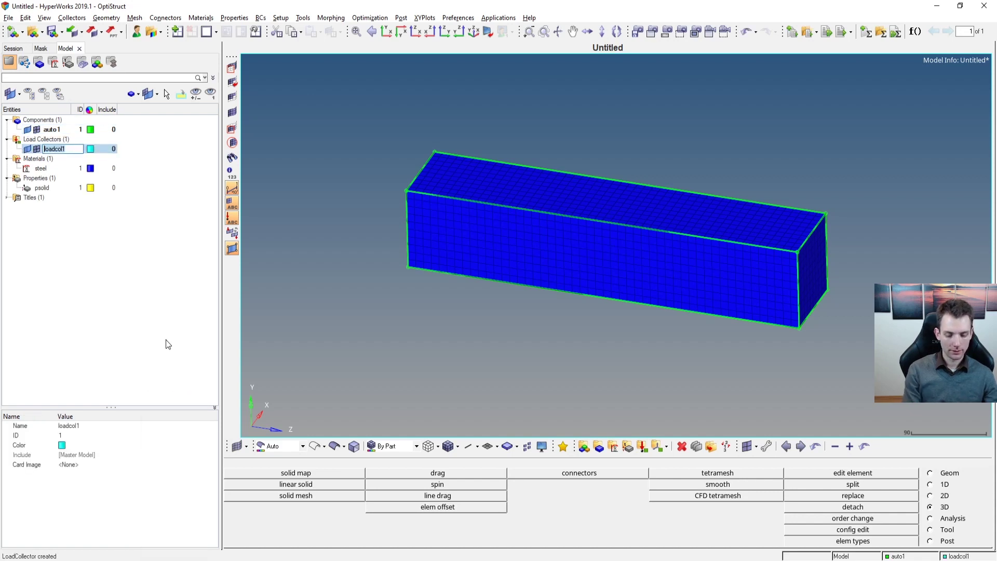
{"action": "type", "text": "spc"}
{"action": "key", "text": "Return"}
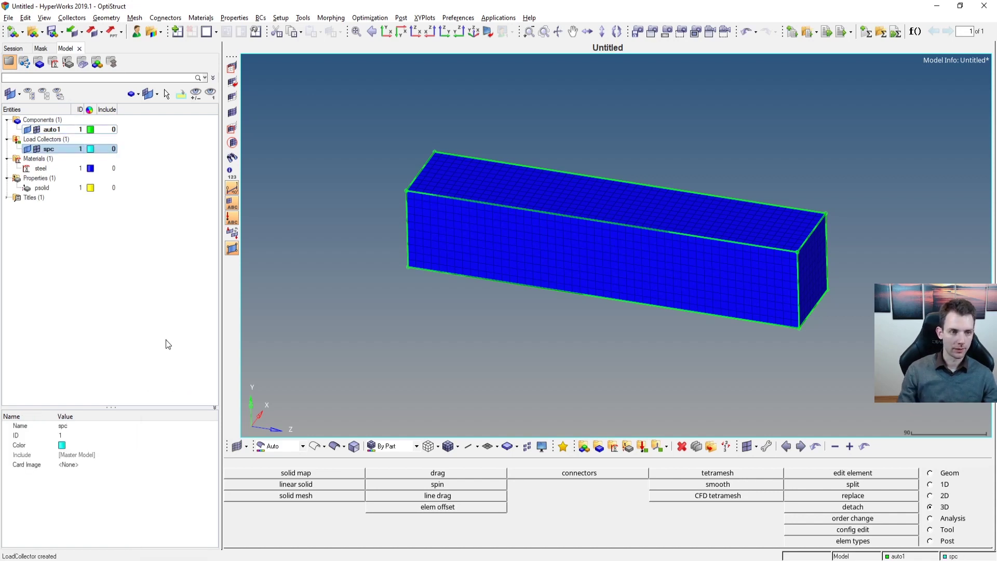
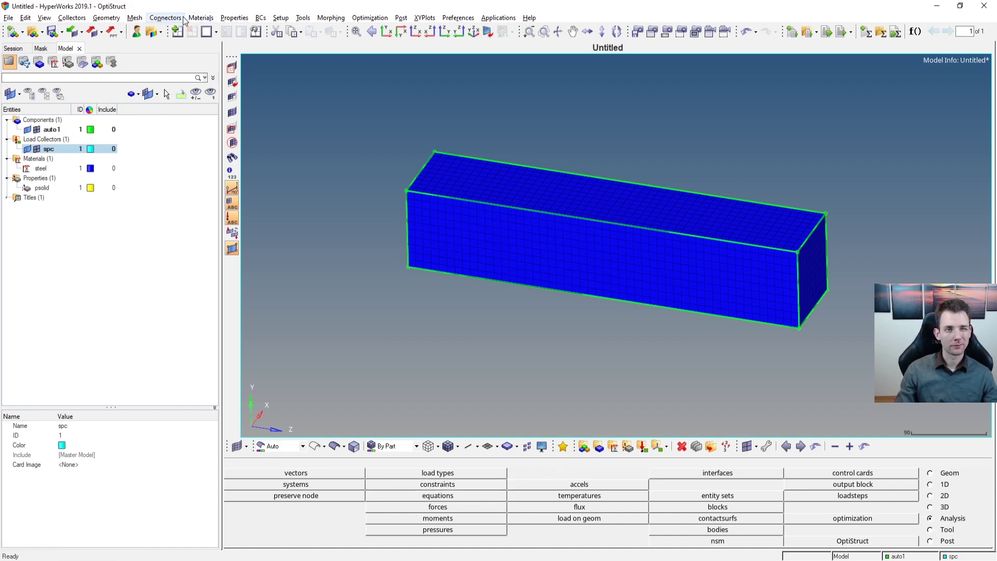
- Start creating SPC constraints on nodes, and clear the trial nodes picked on the block's end face
{"action": "left_click", "coordinate": [263, 19]}
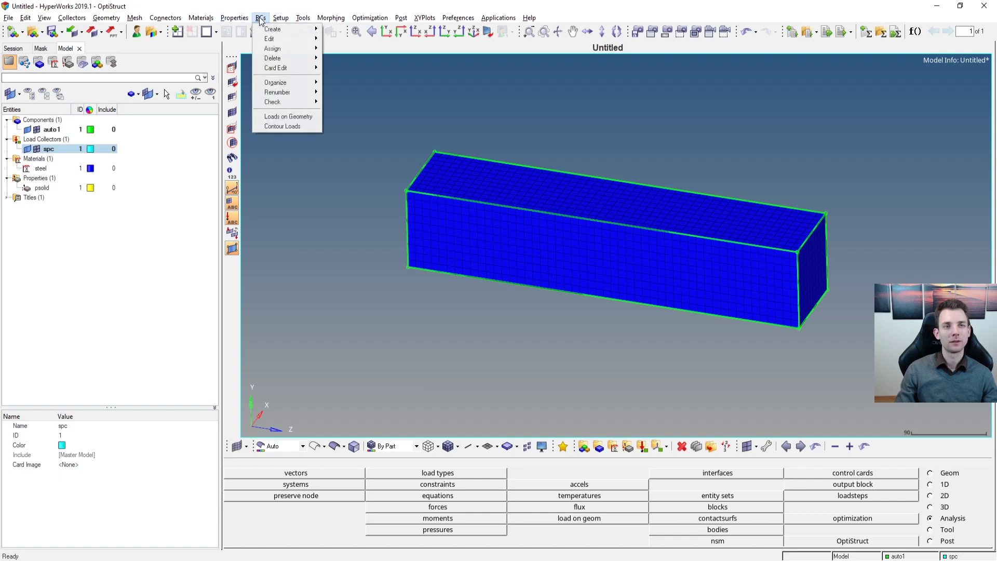
{"action": "mouse_move", "coordinate": [267, 32]}
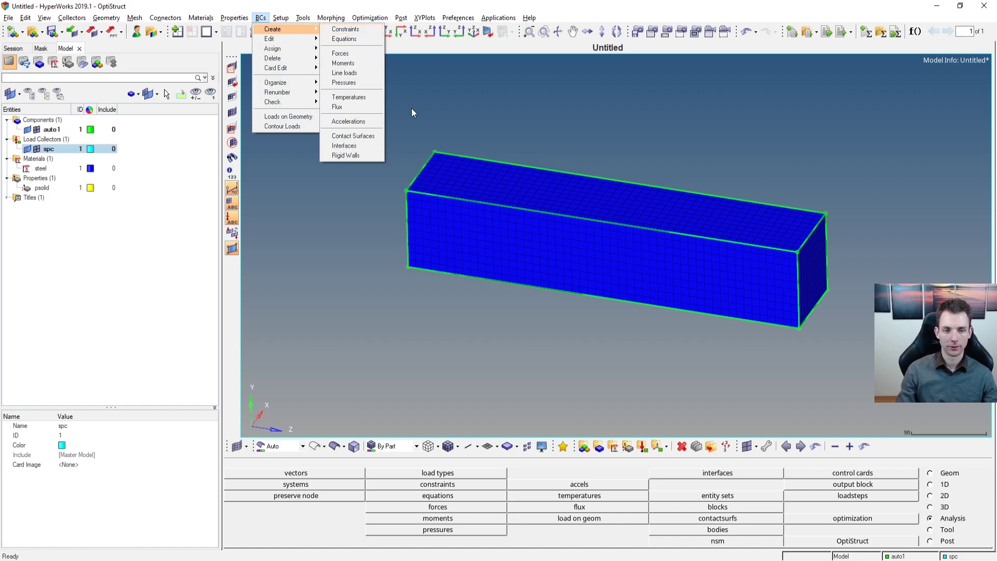
{"action": "left_click", "coordinate": [356, 30]}
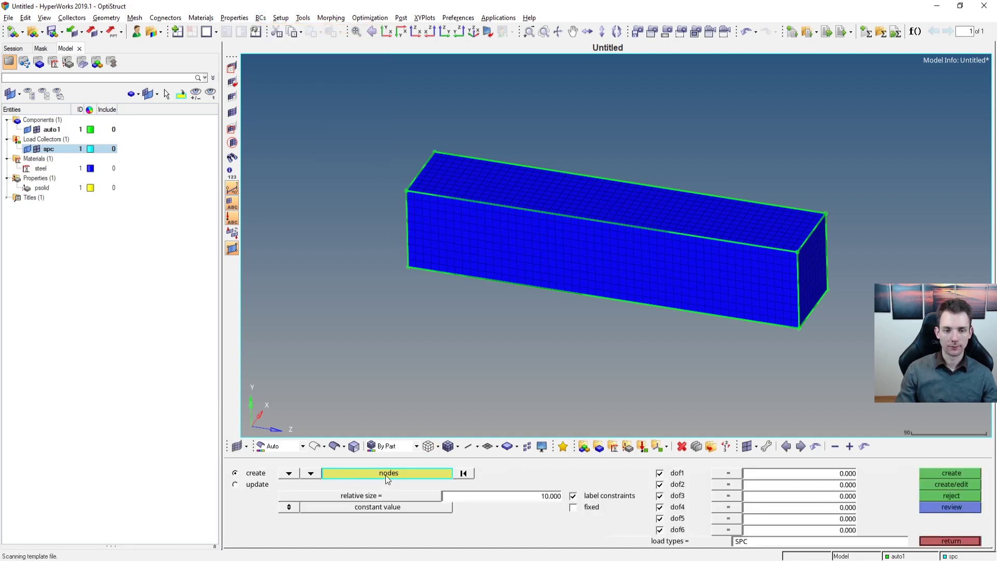
{"action": "left_click_drag", "start_coordinate": [415, 303], "coordinate": [485, 270], "text": "ctrl"}
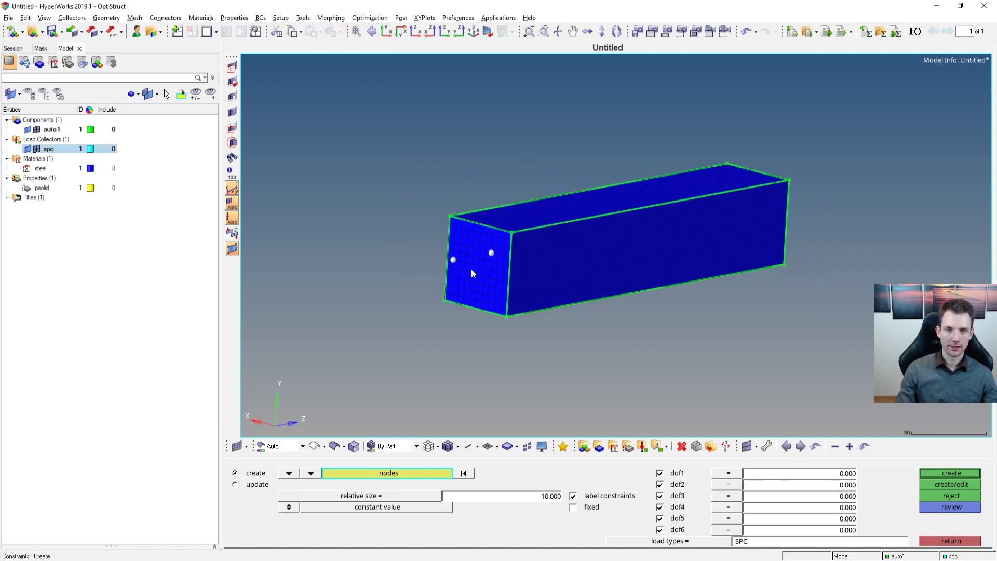
{"action": "left_click", "coordinate": [468, 474]}
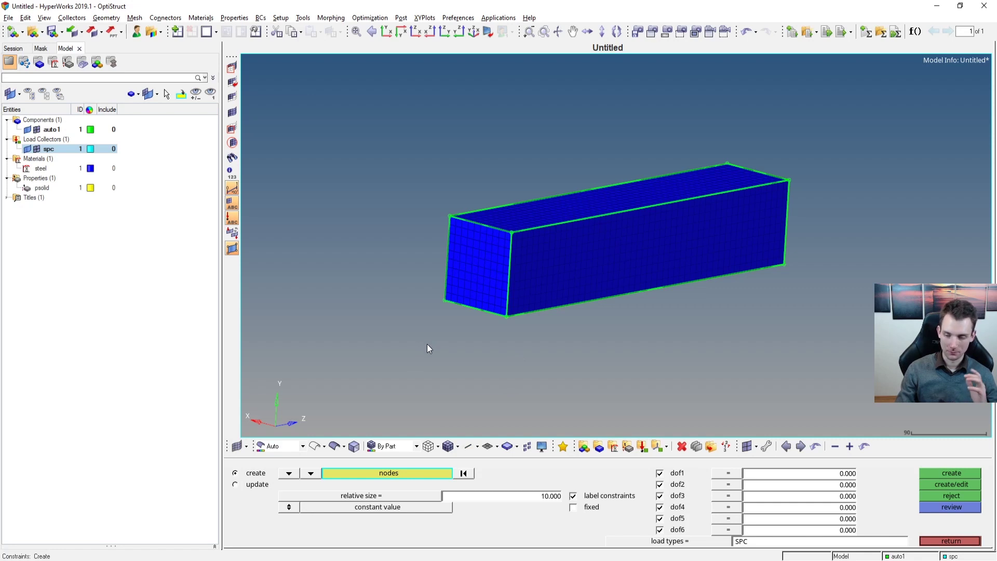
- Try selecting all nodes of the block's end face by face from one picked node, and clear the selection
{"action": "left_click", "coordinate": [484, 268]}
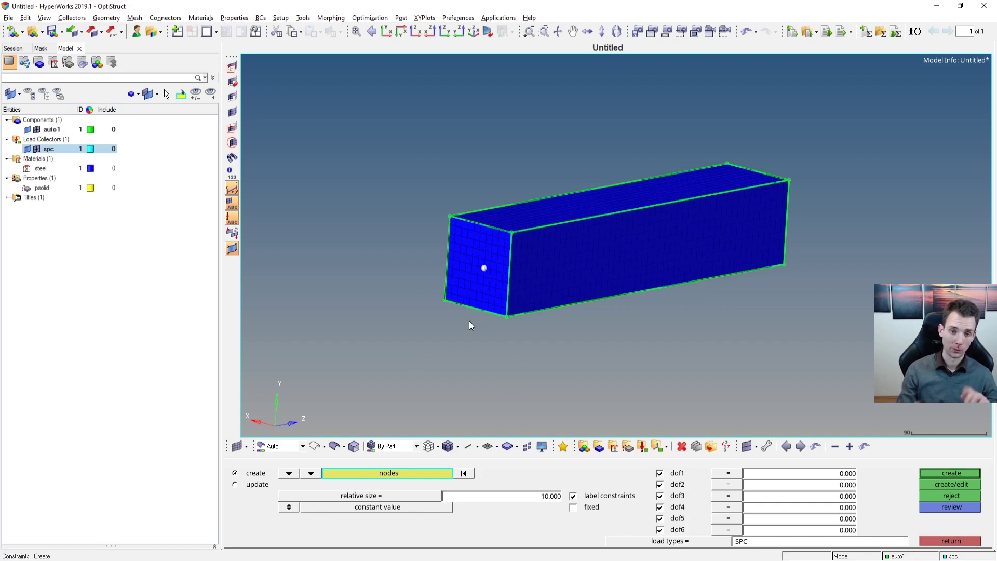
{"action": "left_click", "coordinate": [427, 473]}
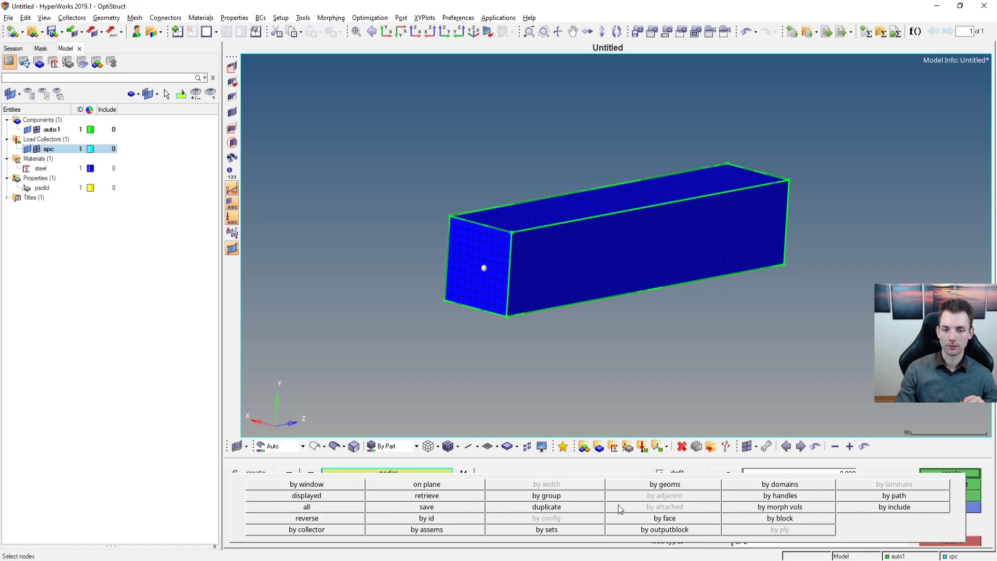
{"action": "left_click", "coordinate": [649, 518]}
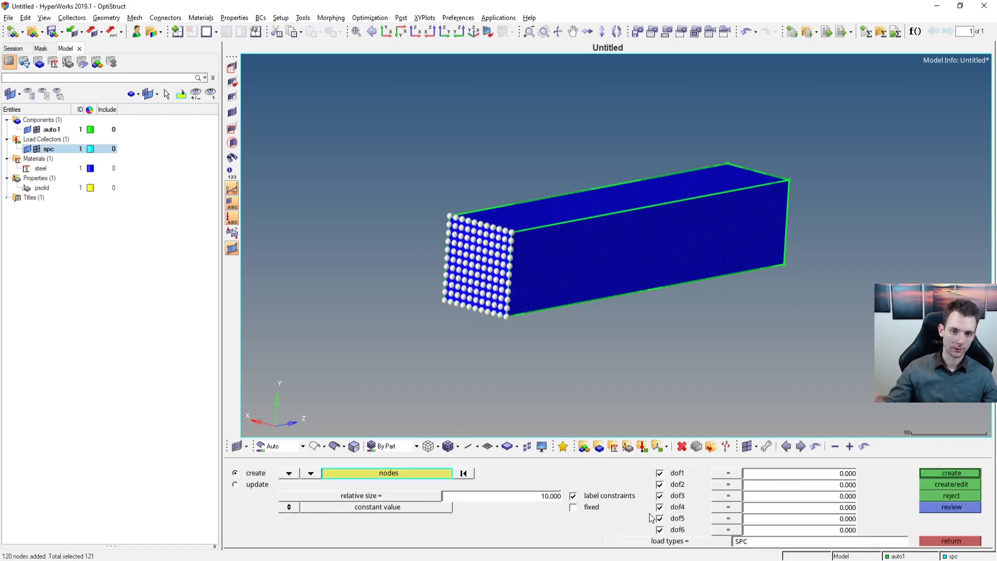
{"action": "left_click", "coordinate": [464, 474]}
- Select all nodes on both end faces of the block by face, starting from one picked node on each
{"action": "mouse_move", "coordinate": [659, 292]}
{"action": "left_mouse_down", "text": "ctrl"}
{"action": "mouse_move", "coordinate": [517, 286]}
{"action": "mouse_move", "coordinate": [628, 272]}
{"action": "left_mouse_up", "text": "ctrl"}
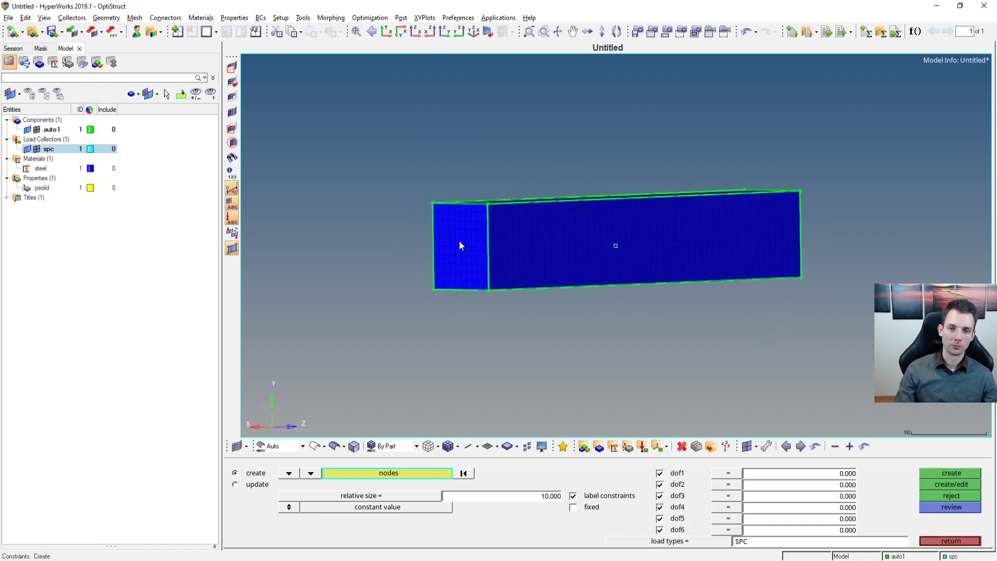
{"action": "left_click_drag", "start_coordinate": [751, 236], "coordinate": [693, 246], "text": "ctrl"}
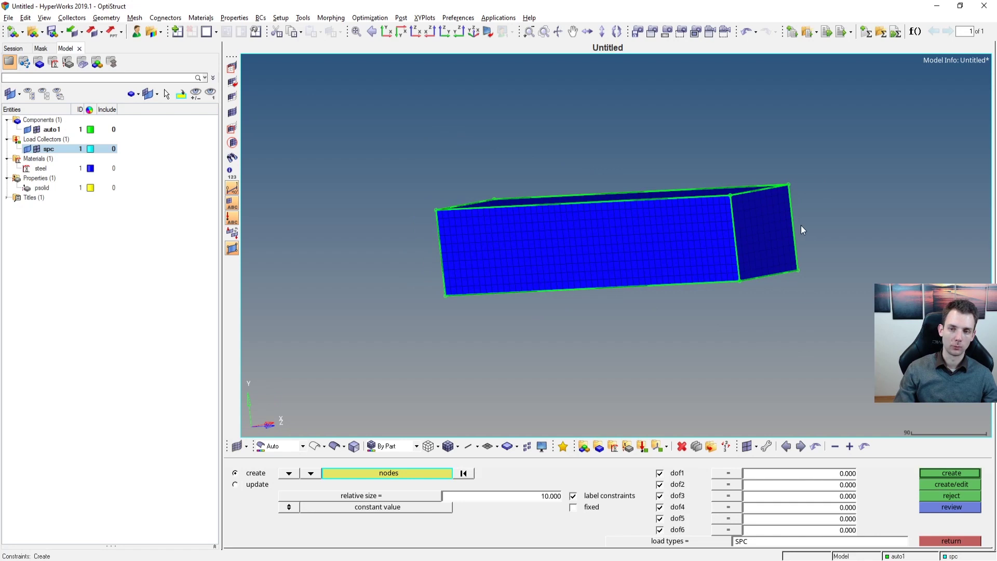
{"action": "mouse_move", "coordinate": [768, 233]}
{"action": "left_mouse_down", "text": "ctrl"}
{"action": "mouse_move", "coordinate": [578, 245]}
{"action": "mouse_move", "coordinate": [828, 218]}
{"action": "mouse_move", "coordinate": [577, 232]}
{"action": "left_mouse_up", "text": "ctrl"}
{"action": "left_click", "coordinate": [425, 473]}
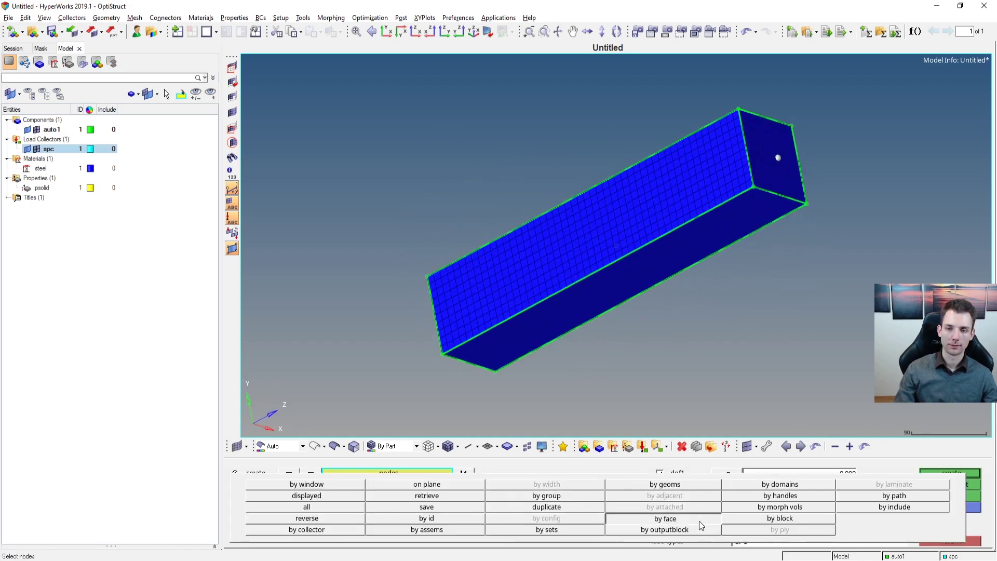
{"action": "left_click", "coordinate": [699, 522]}
- Remove the nodes at one end of the block from the selection, and try window selecting and deselecting nodes along its length
{"action": "mouse_move", "coordinate": [768, 333]}
{"action": "left_mouse_down", "text": "ctrl"}
{"action": "mouse_move", "coordinate": [829, 345]}
{"action": "mouse_move", "coordinate": [703, 305]}
{"action": "mouse_move", "coordinate": [735, 313]}
{"action": "mouse_move", "coordinate": [737, 328]}
{"action": "left_mouse_up", "text": "ctrl"}
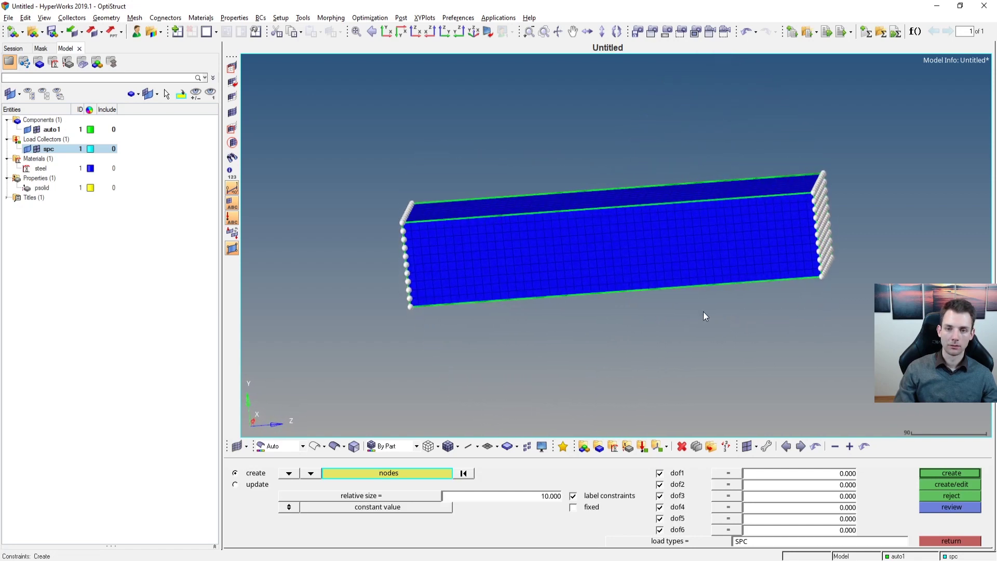
{"action": "right_click_drag", "start_coordinate": [886, 125], "coordinate": [754, 337], "text": "shift"}
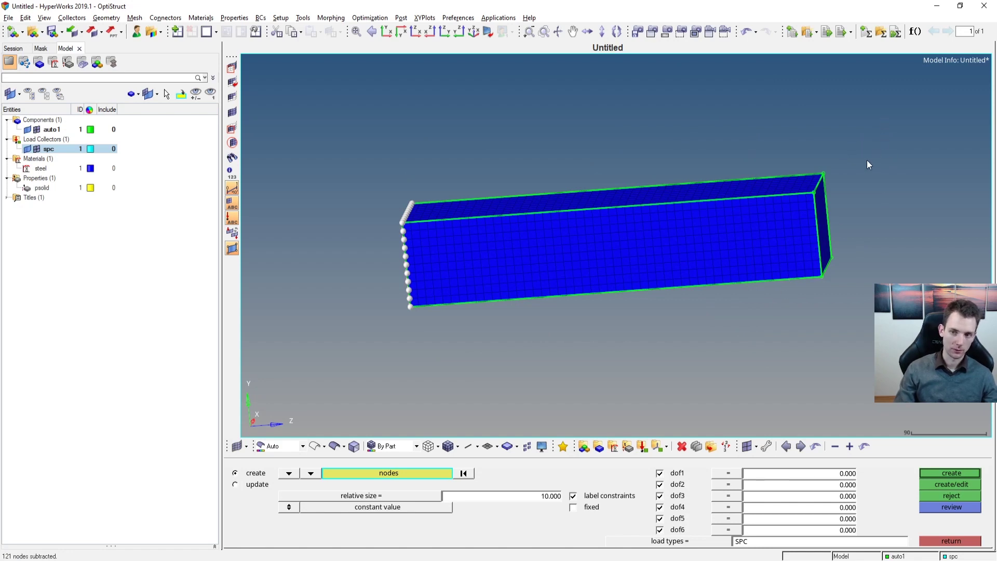
{"action": "right_click_drag", "start_coordinate": [888, 124], "coordinate": [747, 288], "text": "shift"}
{"action": "left_click_drag", "start_coordinate": [657, 149], "coordinate": [804, 284], "text": "shift"}
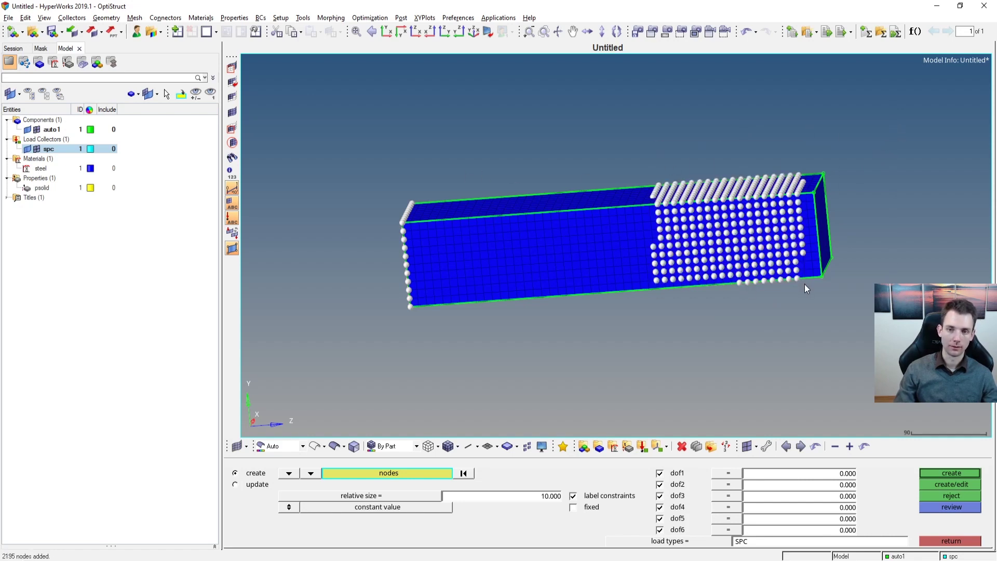
{"action": "right_click_drag", "start_coordinate": [891, 97], "coordinate": [670, 312], "text": "shift"}
- Create SPC constraints with dof1 to dof6 fixed at 0.000 on the selected end-face nodes, and leave the constraints command
{"action": "scroll", "coordinate": [529, 231], "scroll_direction": "down", "scroll_amount": 3}
{"action": "left_click_drag", "start_coordinate": [528, 231], "coordinate": [587, 231], "text": "ctrl"}
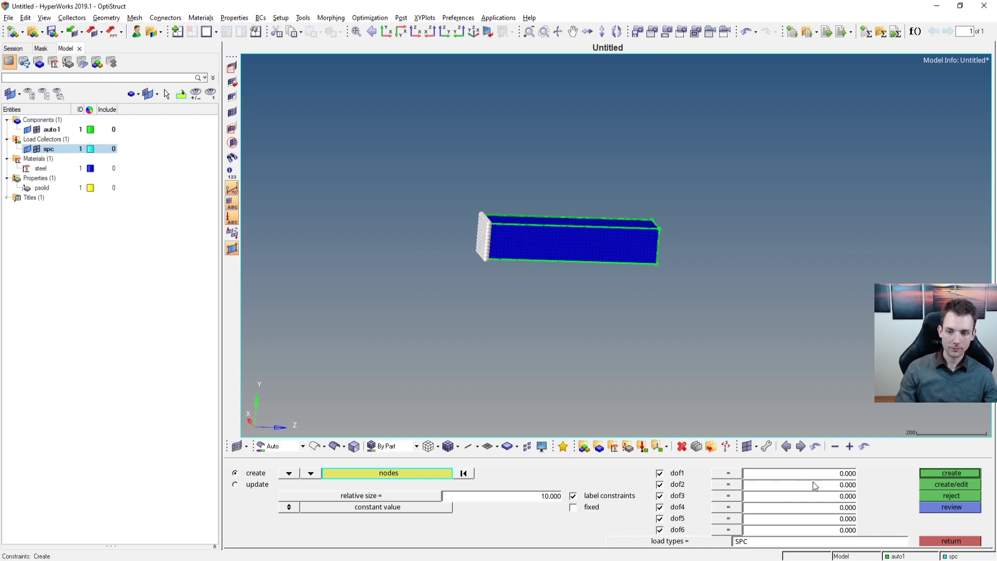
{"action": "left_click", "coordinate": [950, 472]}
{"action": "scroll", "coordinate": [524, 301], "scroll_direction": "up", "scroll_amount": 5}
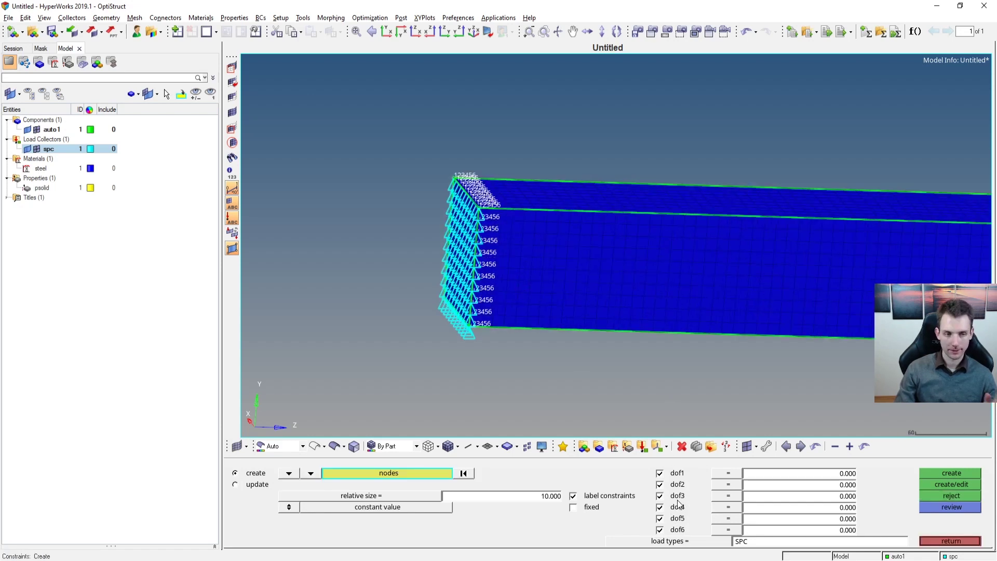
{"action": "scroll", "coordinate": [610, 272], "scroll_direction": "down", "scroll_amount": 4}
{"action": "left_click_drag", "start_coordinate": [689, 290], "coordinate": [579, 299], "text": "ctrl"}
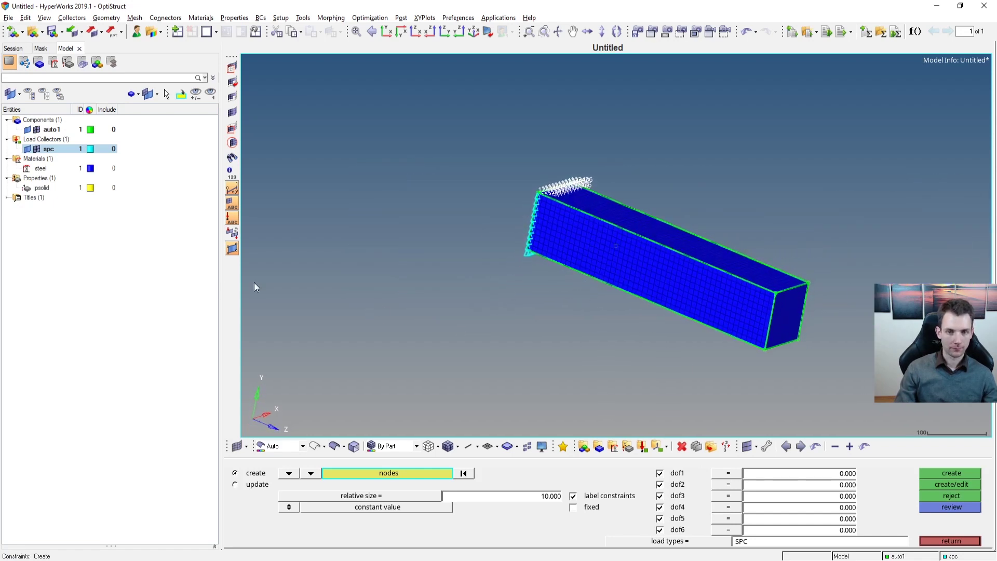
{"action": "left_click", "coordinate": [941, 543]}
- Create a load collector named force
{"action": "right_click", "coordinate": [109, 224]}
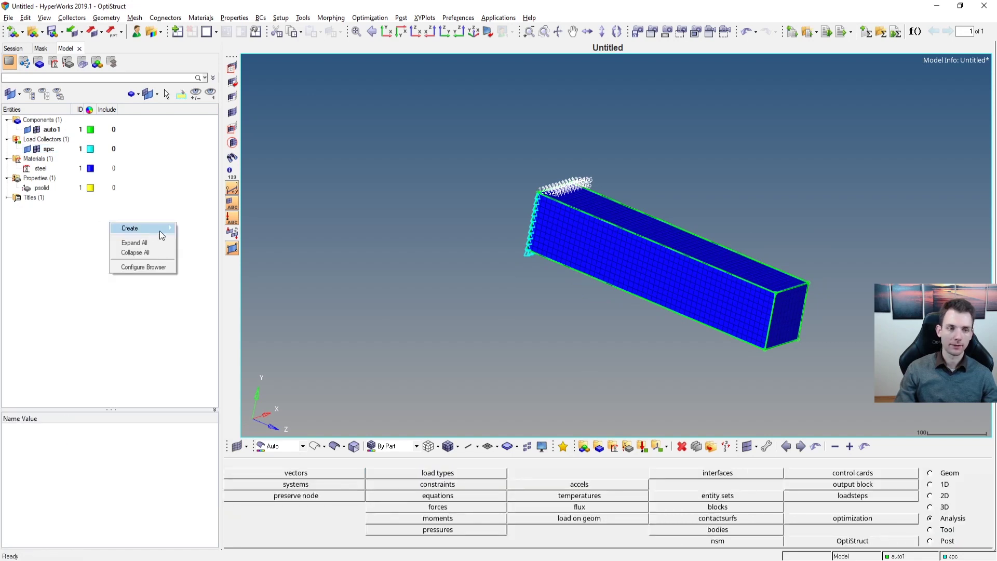
{"action": "mouse_move", "coordinate": [160, 230]}
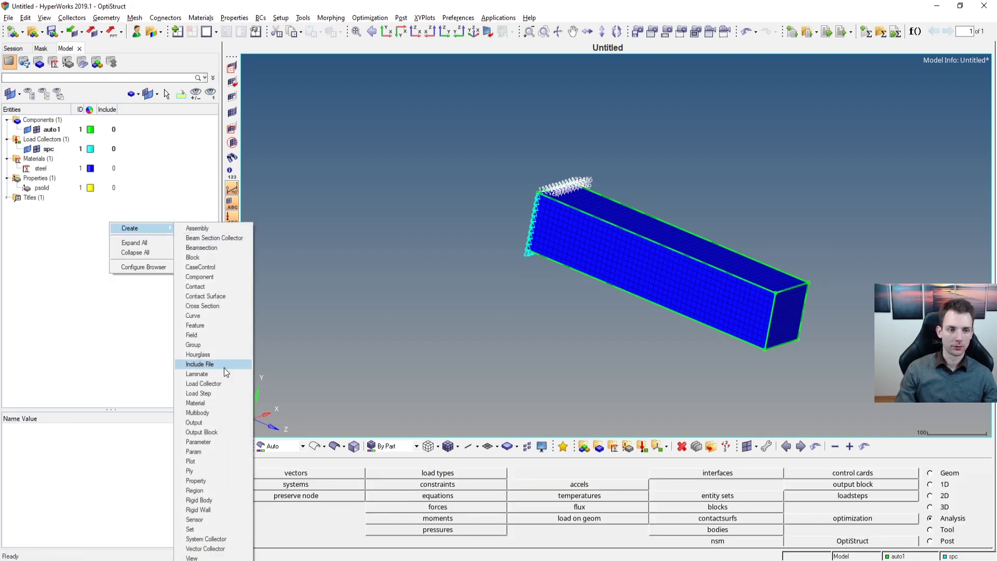
{"action": "left_click", "coordinate": [220, 384]}
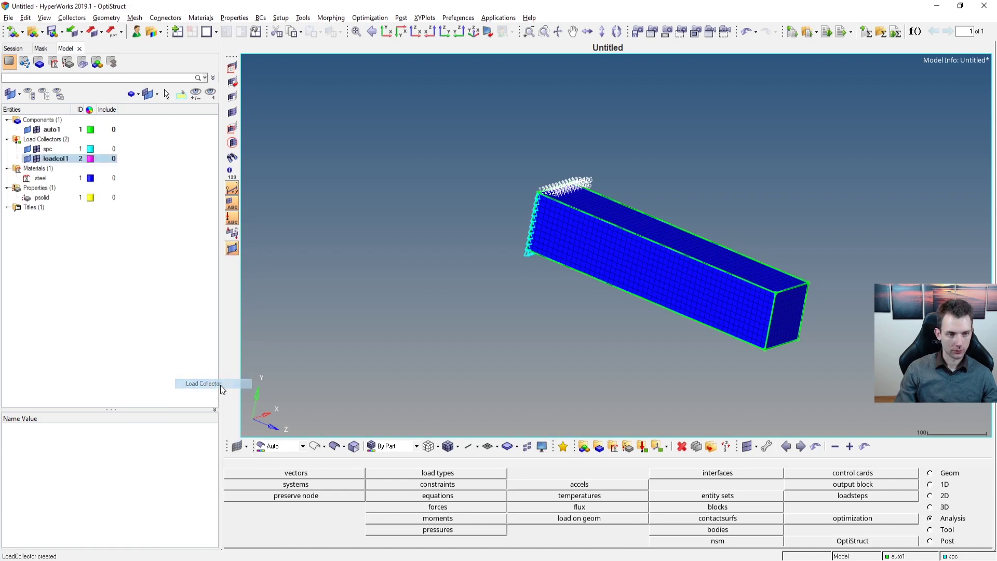
{"action": "type", "text": "force"}
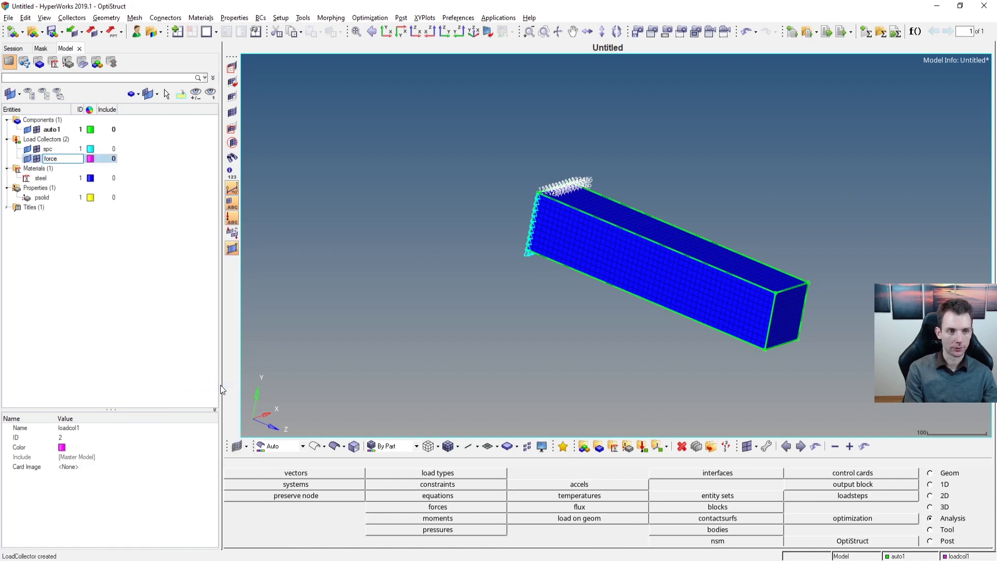
{"action": "key", "text": "Return"}
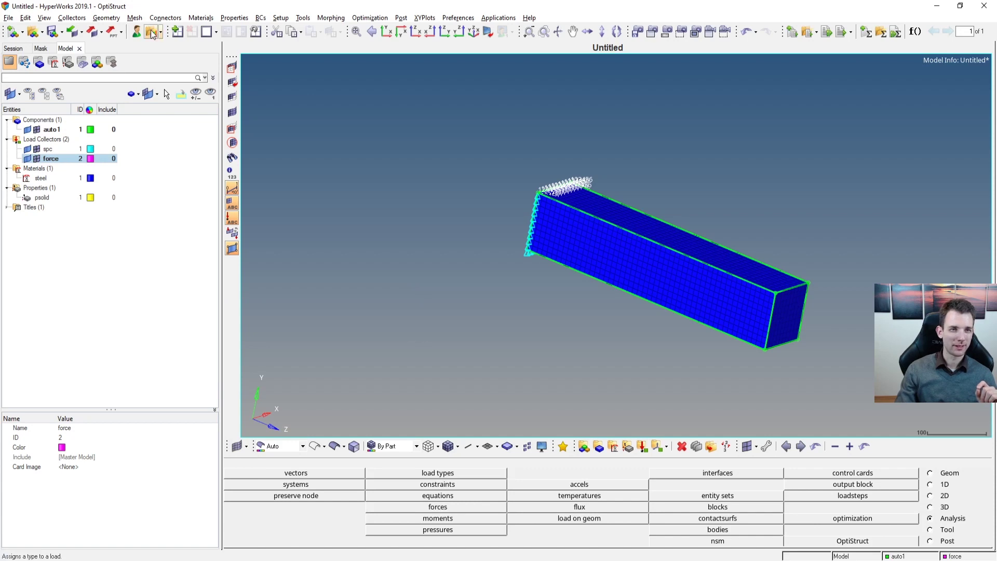
- Start creating a force and pick the node at the centre of the block's free end face
{"action": "left_click", "coordinate": [261, 18]}
{"action": "mouse_move", "coordinate": [301, 32]}
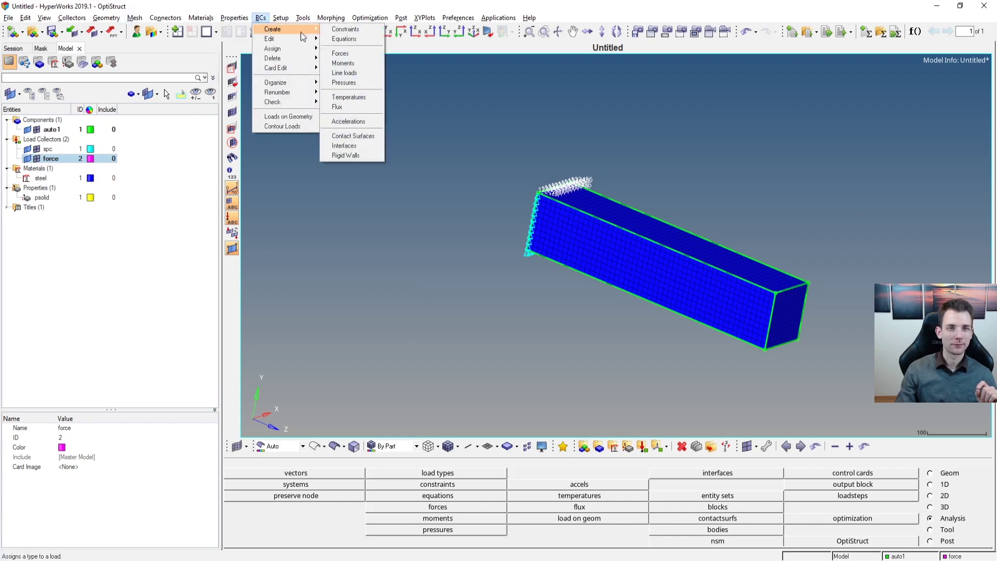
{"action": "left_click", "coordinate": [372, 57]}
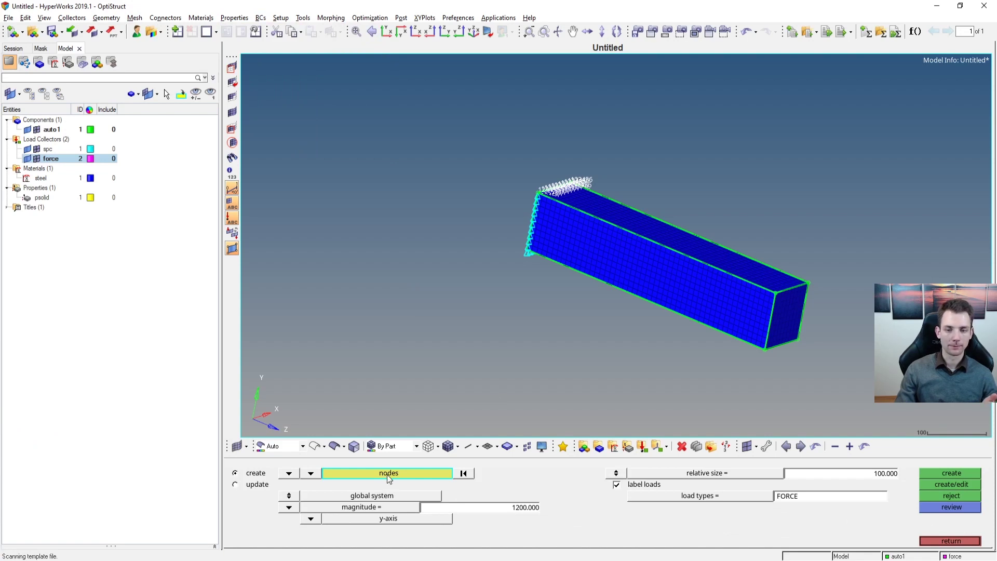
{"action": "scroll", "coordinate": [736, 294], "scroll_direction": "up", "scroll_amount": 3}
{"action": "left_click_drag", "start_coordinate": [781, 276], "coordinate": [647, 243], "text": "ctrl"}
{"action": "scroll", "coordinate": [826, 301], "scroll_direction": "up", "scroll_amount": 2}
{"action": "scroll", "coordinate": [817, 290], "scroll_direction": "down", "scroll_amount": 4}
{"action": "scroll", "coordinate": [706, 291], "scroll_direction": "down", "scroll_amount": 2}
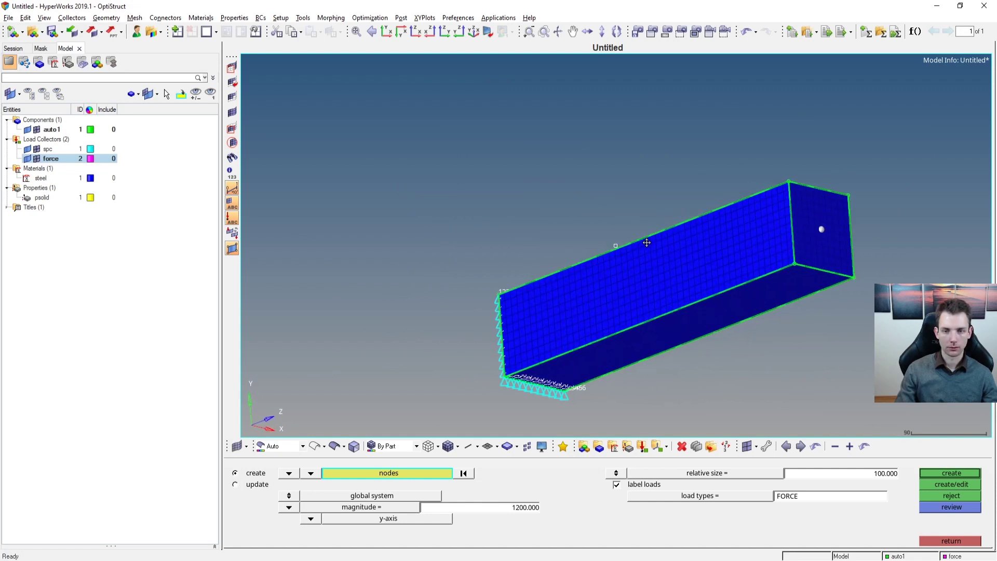
- Create a force of magnitude 5000 along the x-axis at the picked node
{"action": "left_click", "coordinate": [313, 518]}
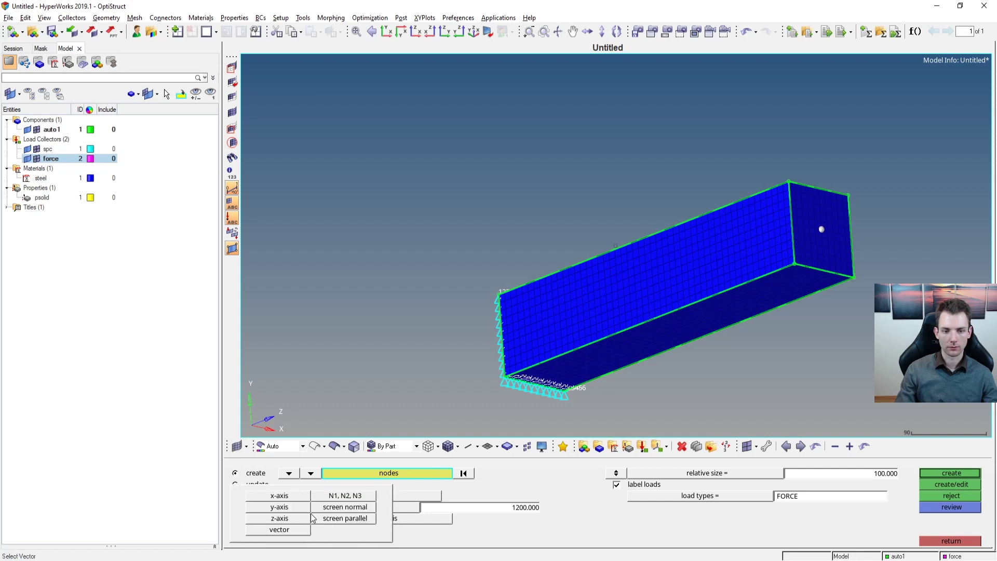
{"action": "left_click", "coordinate": [293, 497]}
{"action": "left_click_drag", "start_coordinate": [465, 372], "coordinate": [474, 327], "text": "ctrl"}
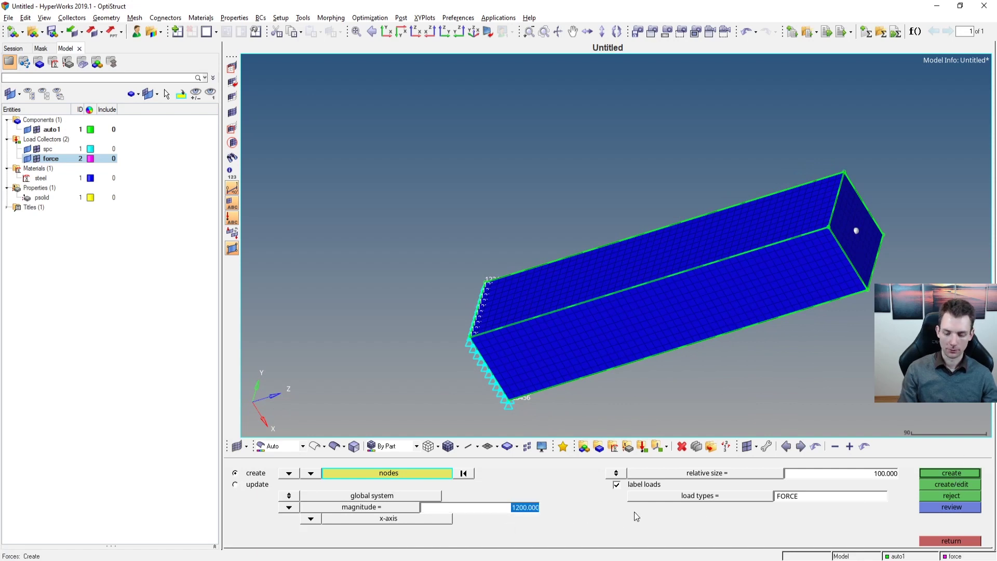
{"action": "type", "text": "5000"}
{"action": "key", "text": "Return"}
{"action": "left_click", "coordinate": [968, 474]}
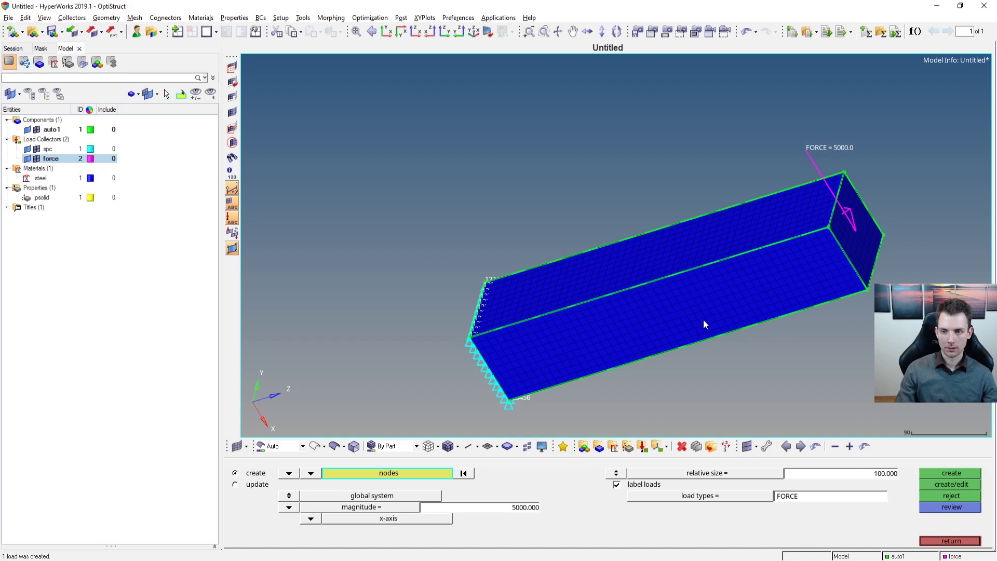
- Change the force load collector's colour to red and the spc load collector's colour to blue
{"action": "left_click", "coordinate": [89, 159]}
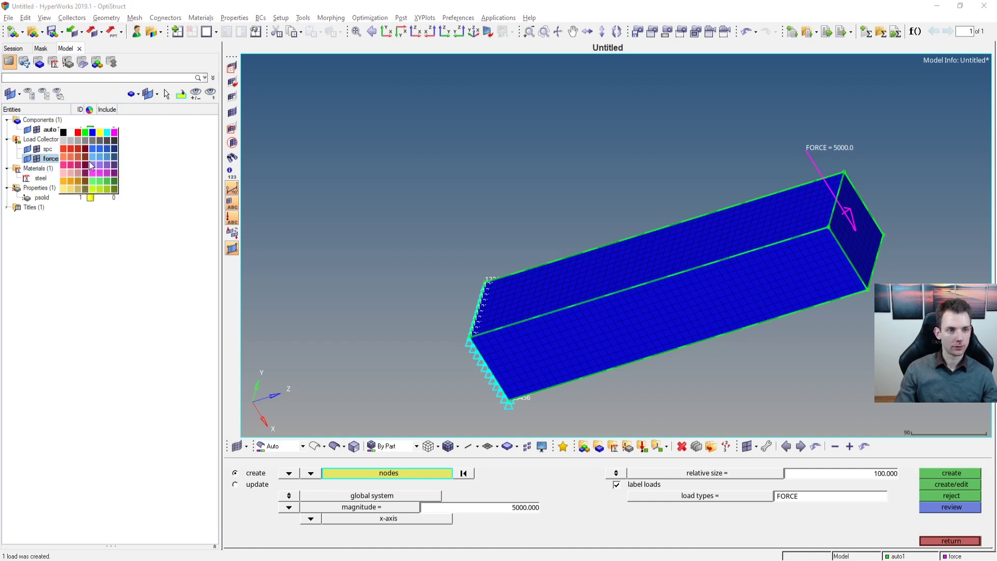
{"action": "left_click", "coordinate": [65, 150]}
{"action": "left_click_drag", "start_coordinate": [616, 286], "coordinate": [607, 250], "text": "ctrl"}
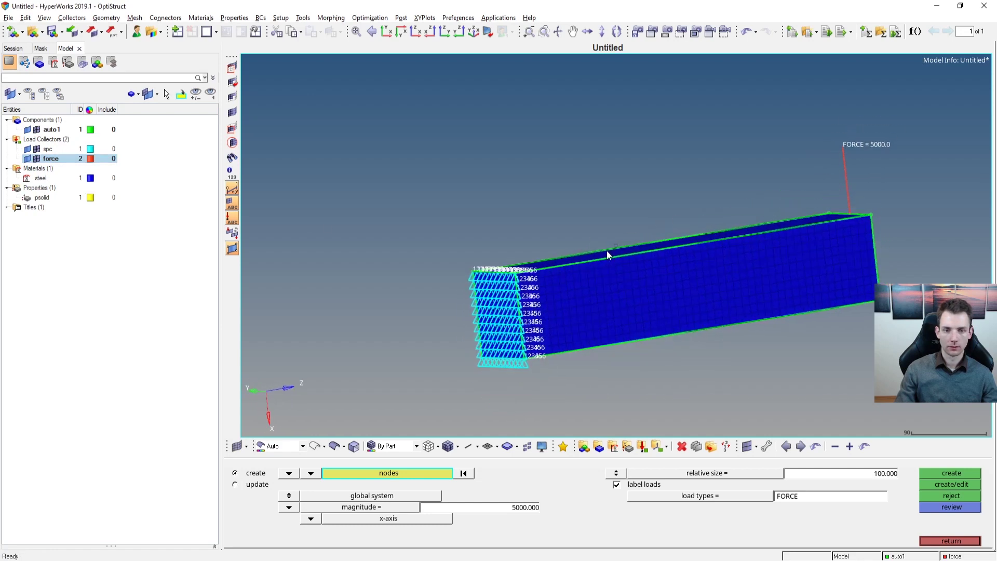
{"action": "left_click", "coordinate": [91, 150]}
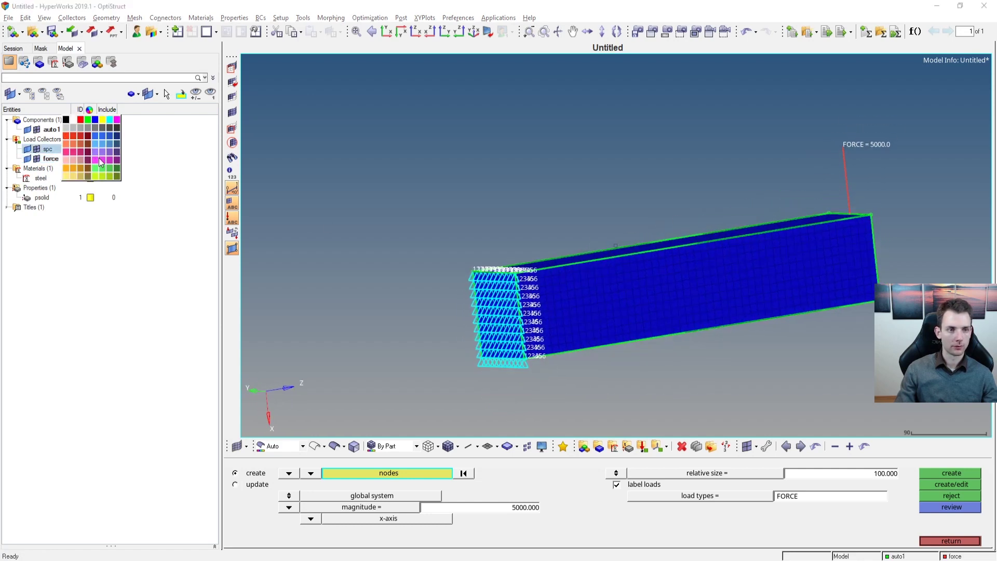
{"action": "left_click", "coordinate": [96, 120]}
{"action": "left_click_drag", "start_coordinate": [613, 271], "coordinate": [617, 268], "text": "ctrl"}
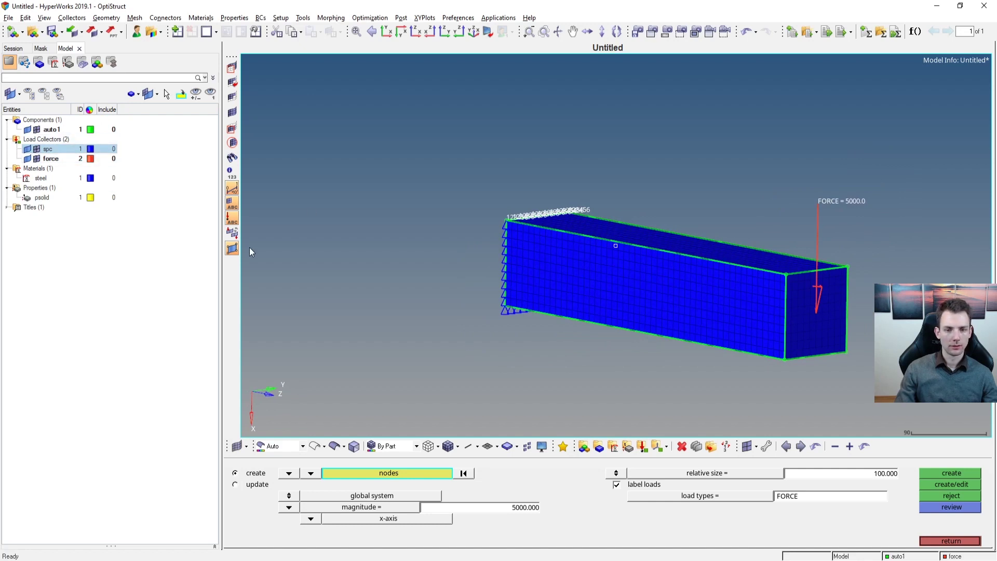
- Colour the mesh by component and change the auto1 component's colour to light grey
{"action": "left_click", "coordinate": [390, 446]}
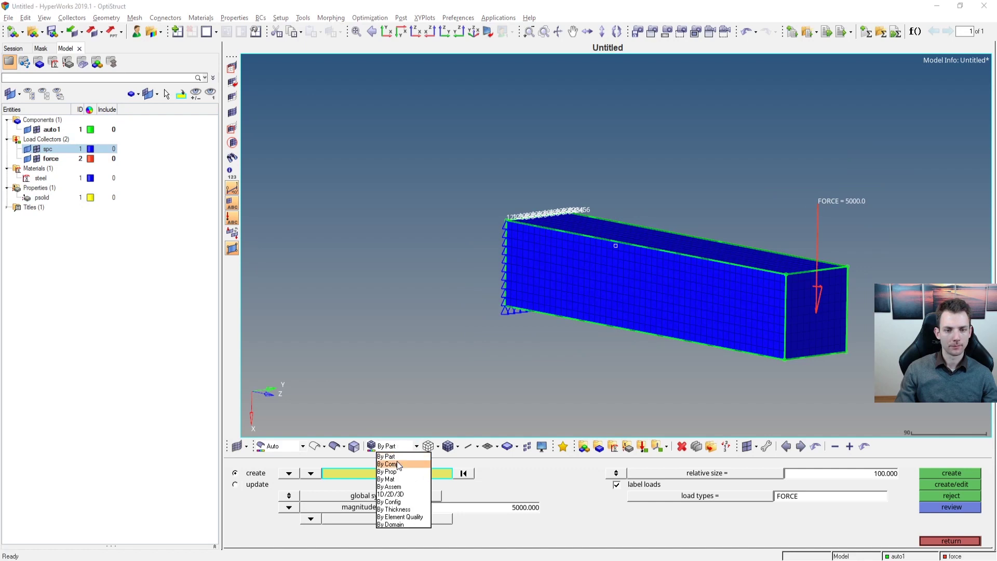
{"action": "left_click", "coordinate": [397, 461]}
{"action": "left_click", "coordinate": [91, 129]}
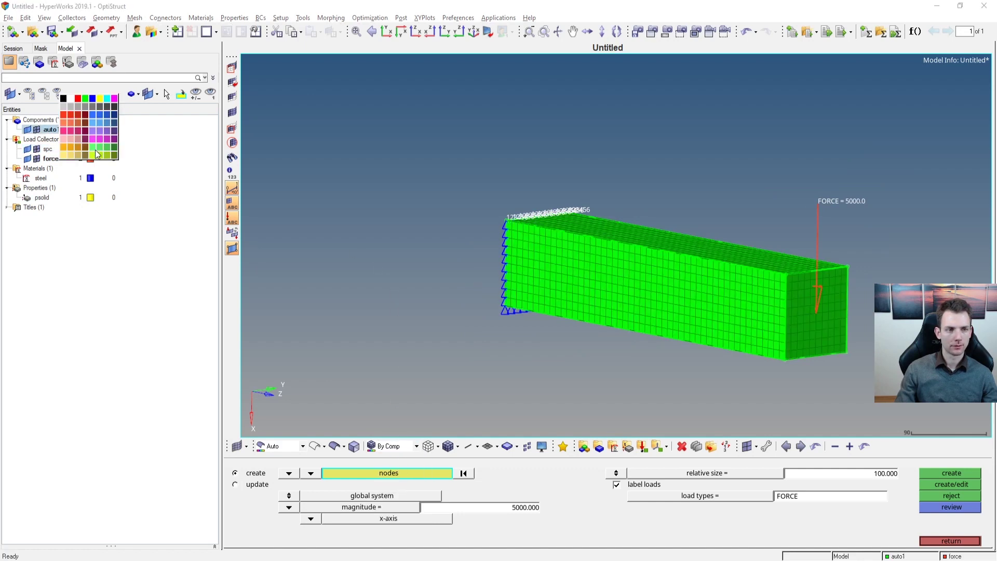
{"action": "left_click", "coordinate": [70, 107]}
{"action": "mouse_move", "coordinate": [639, 244]}
{"action": "left_mouse_down", "text": "ctrl"}
{"action": "mouse_move", "coordinate": [669, 232]}
{"action": "mouse_move", "coordinate": [649, 259]}
{"action": "mouse_move", "coordinate": [425, 249]}
{"action": "mouse_move", "coordinate": [594, 286]}
{"action": "mouse_move", "coordinate": [589, 242]}
{"action": "left_mouse_up", "text": "ctrl"}
{"action": "left_click_drag", "start_coordinate": [750, 331], "coordinate": [562, 232], "text": "ctrl"}
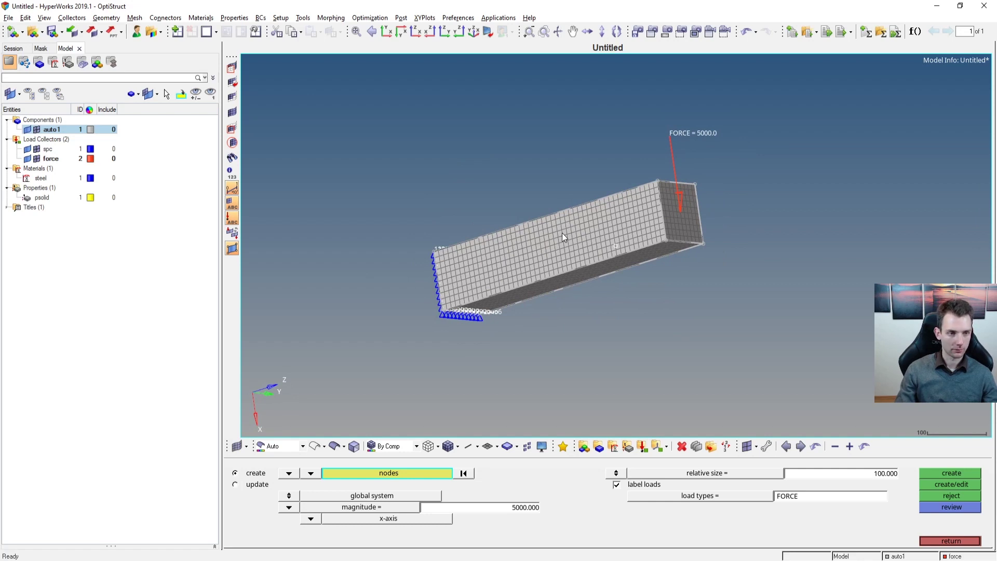
{"action": "left_click", "coordinate": [956, 540]}
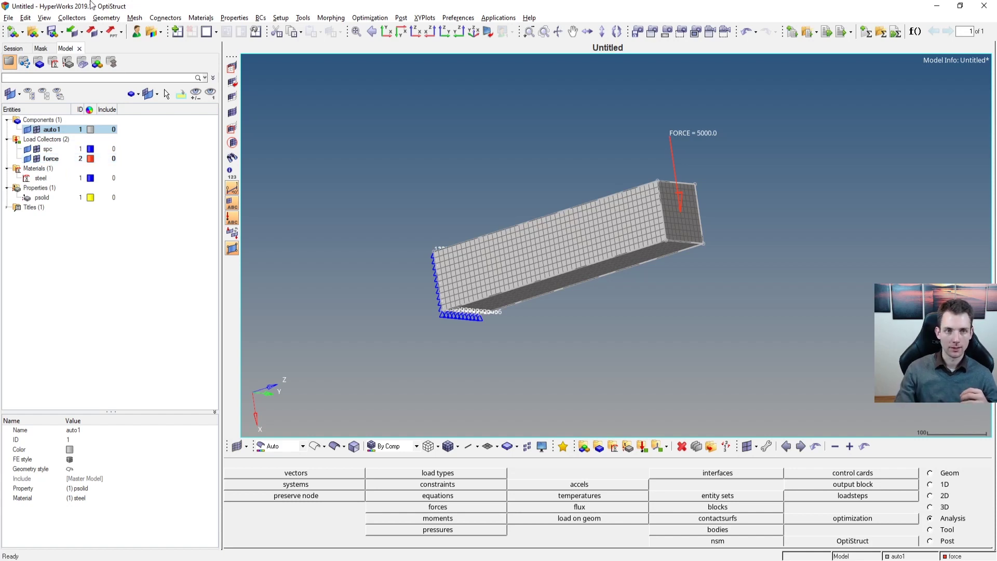
{"action": "left_click", "coordinate": [261, 18]}
{"action": "mouse_move", "coordinate": [269, 33]}
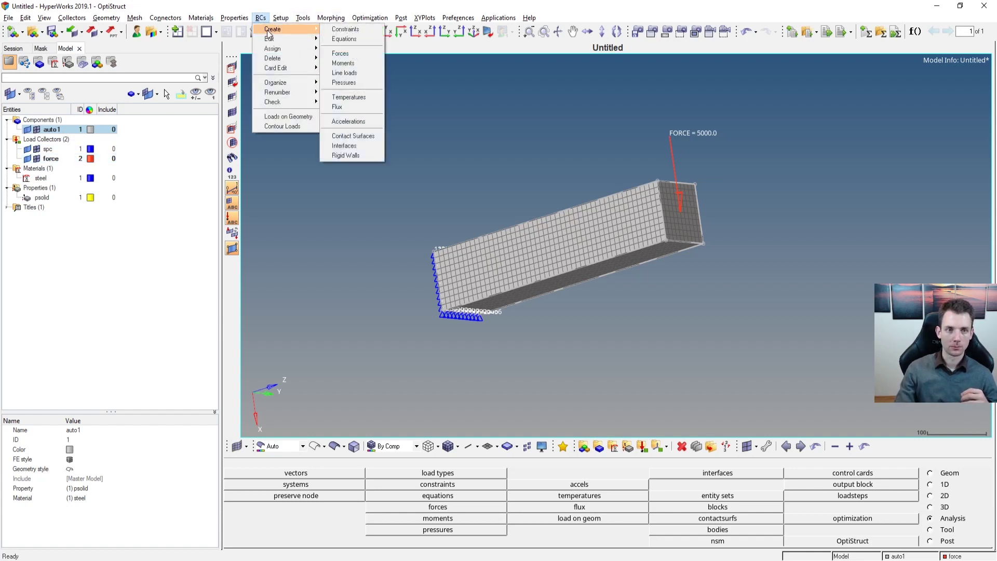
{"action": "mouse_move", "coordinate": [302, 16]}
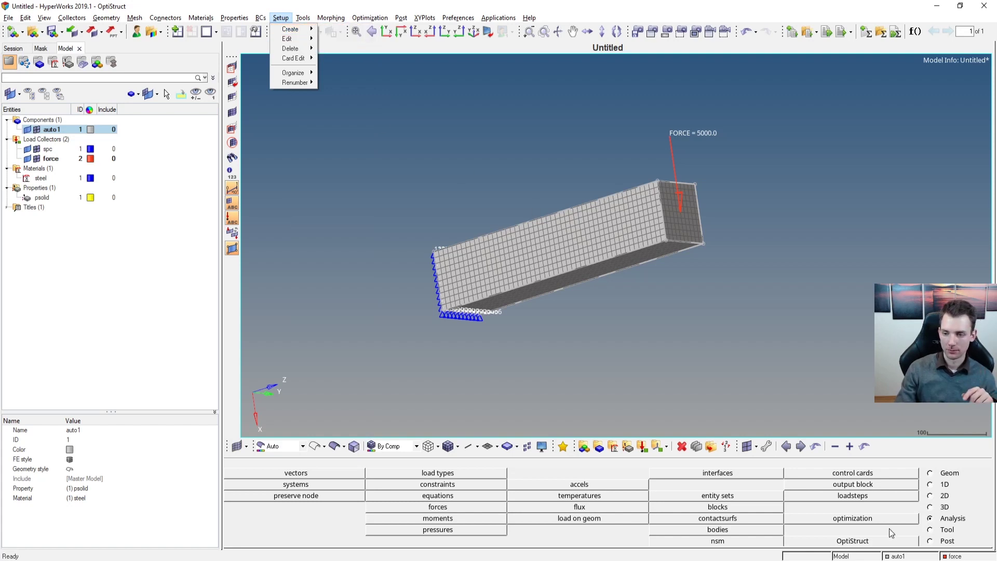
{"action": "left_click", "coordinate": [937, 527]}
{"action": "left_click", "coordinate": [935, 519]}
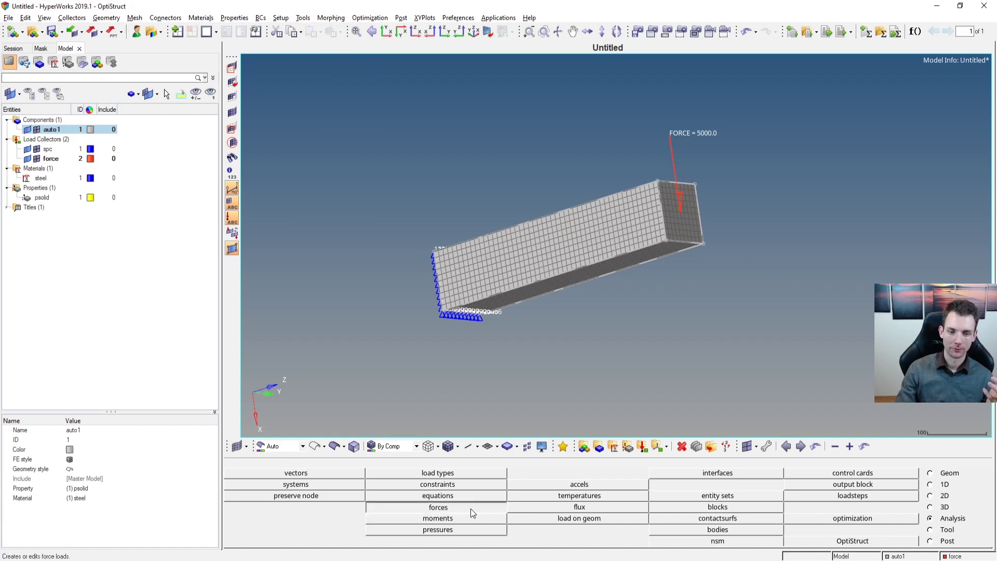
- Start a load step named ls1 and clear its SPC and LOAD references
{"action": "left_click", "coordinate": [872, 500]}
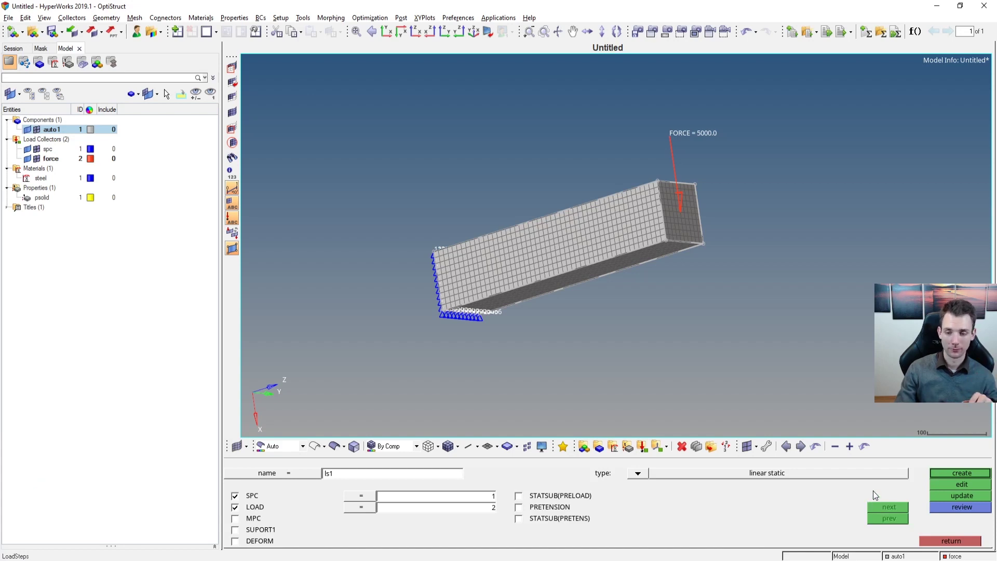
{"action": "left_click", "coordinate": [256, 511]}
{"action": "left_click", "coordinate": [247, 501]}
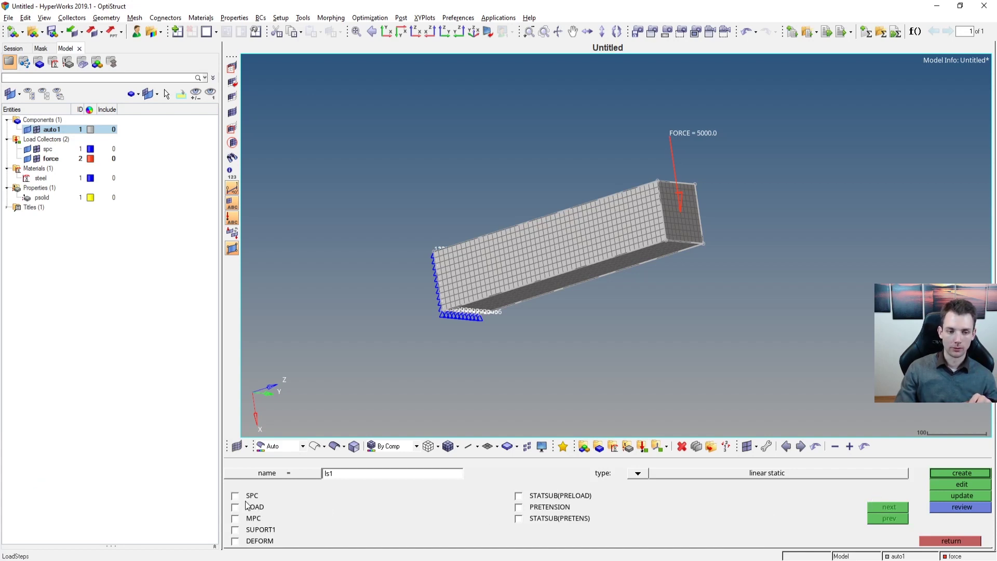
{"action": "key", "text": "BackSpace"}
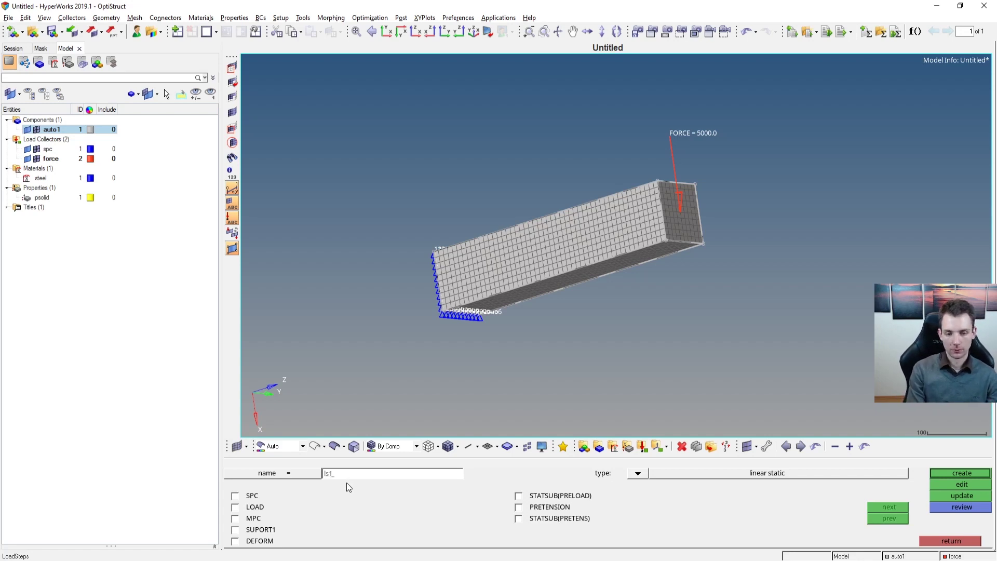
- Set the load step's type to generic
{"action": "left_click", "coordinate": [644, 472]}
{"action": "left_click", "coordinate": [653, 491]}
{"action": "left_click", "coordinate": [638, 473]}
{"action": "left_click", "coordinate": [852, 485]}
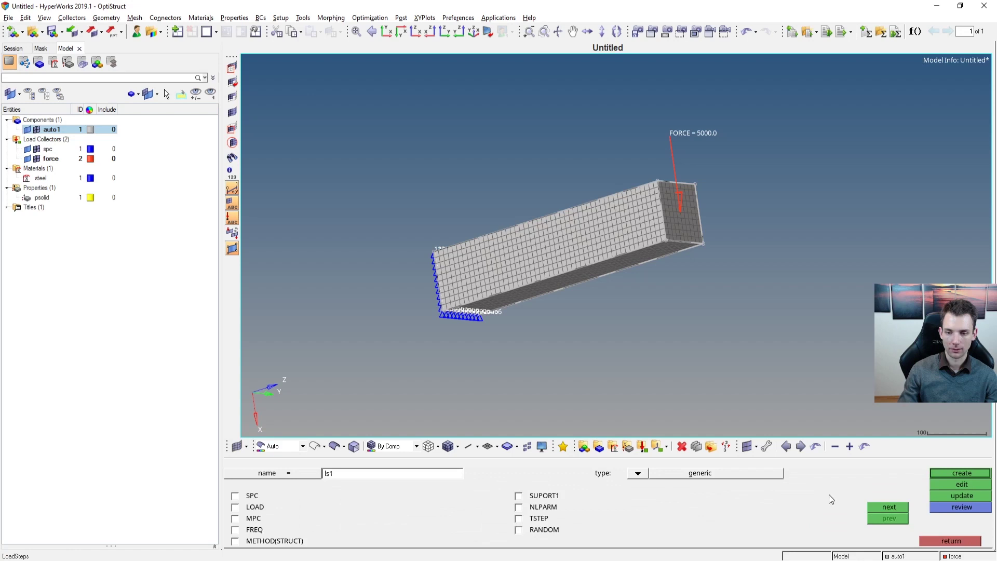
- Set the load step's type to linear static and assign the spc collector as SPC and the force collector as LOAD
{"action": "left_click", "coordinate": [648, 473]}
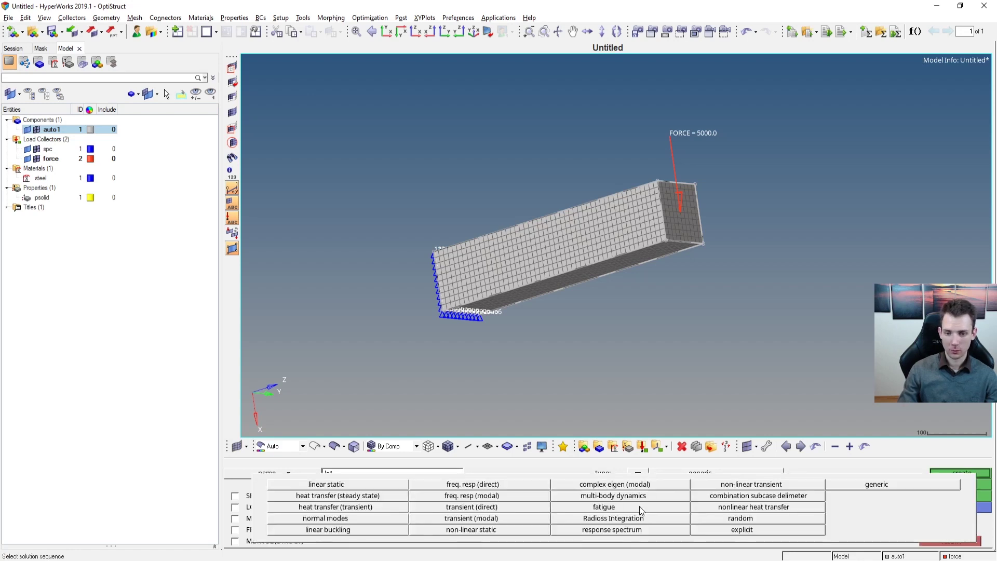
{"action": "left_click", "coordinate": [381, 485]}
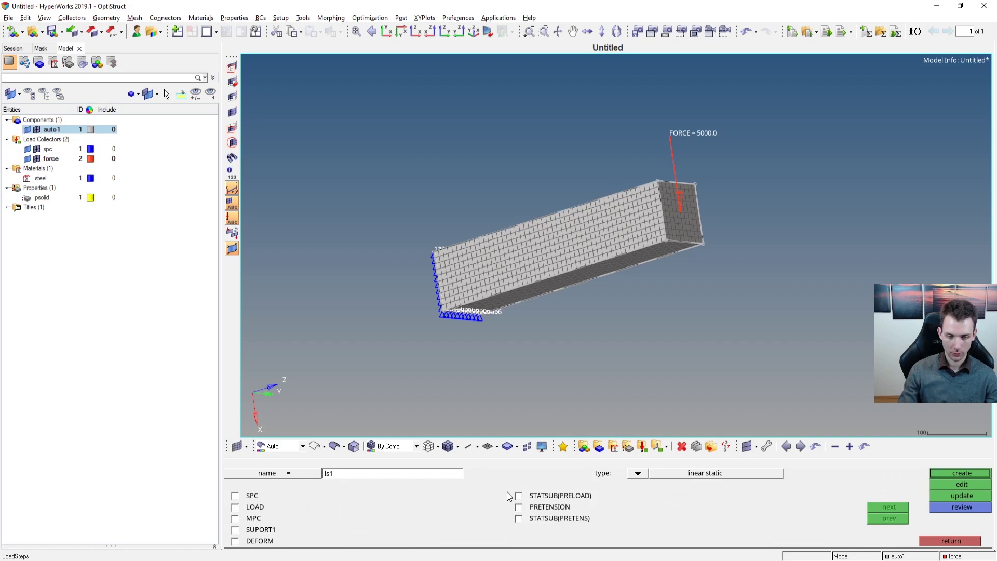
{"action": "left_click", "coordinate": [235, 497]}
{"action": "left_click", "coordinate": [235, 507]}
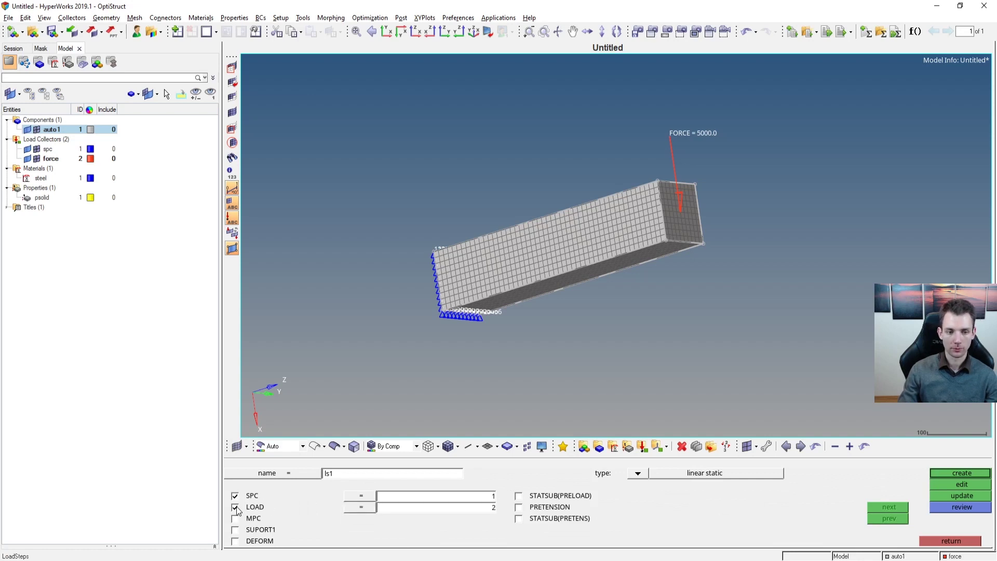
{"action": "left_click", "coordinate": [356, 497]}
{"action": "left_click", "coordinate": [240, 474]}
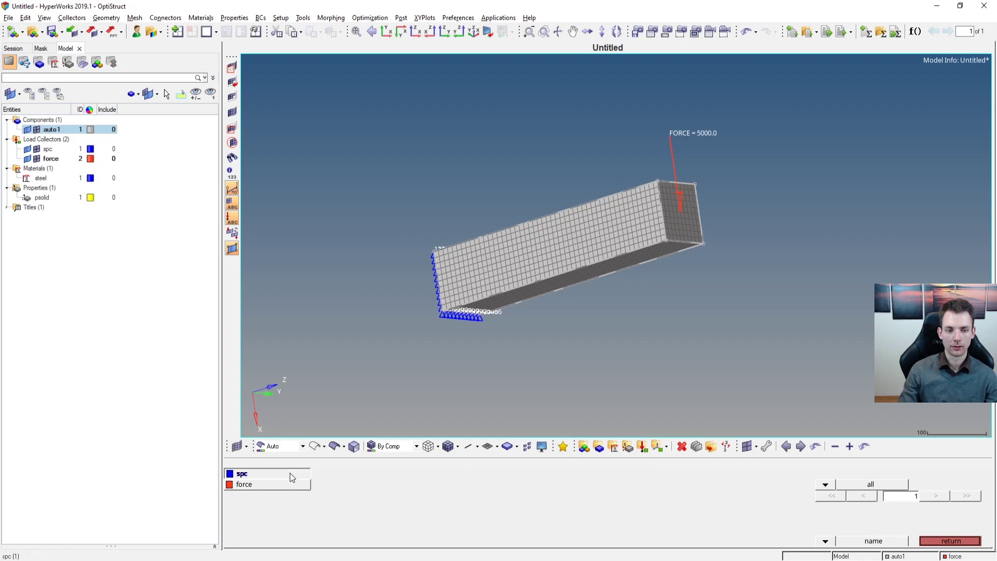
{"action": "left_click", "coordinate": [368, 508]}
{"action": "left_click", "coordinate": [306, 487]}
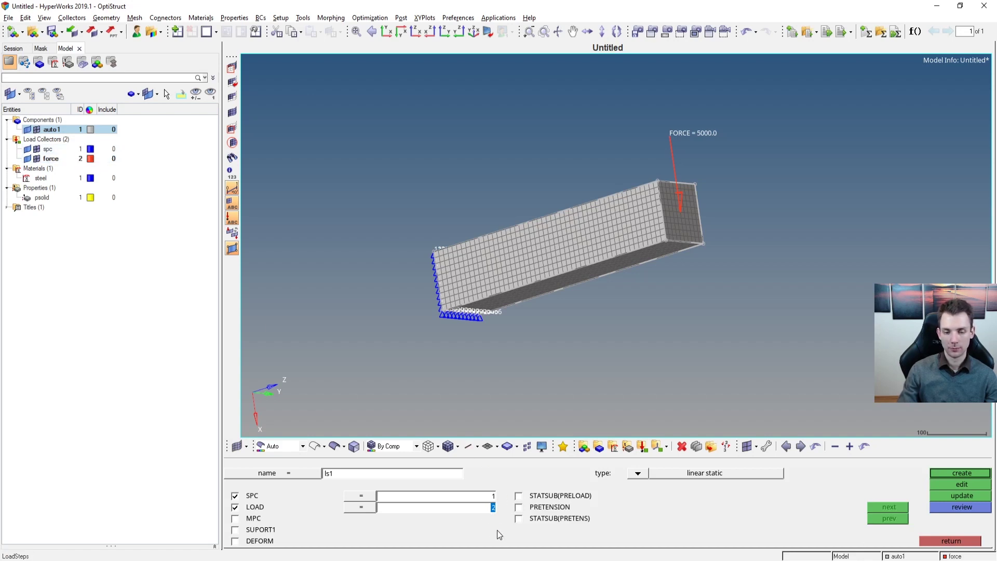
- Create the load step ls1 and leave the load step definition
{"action": "left_click", "coordinate": [987, 474]}
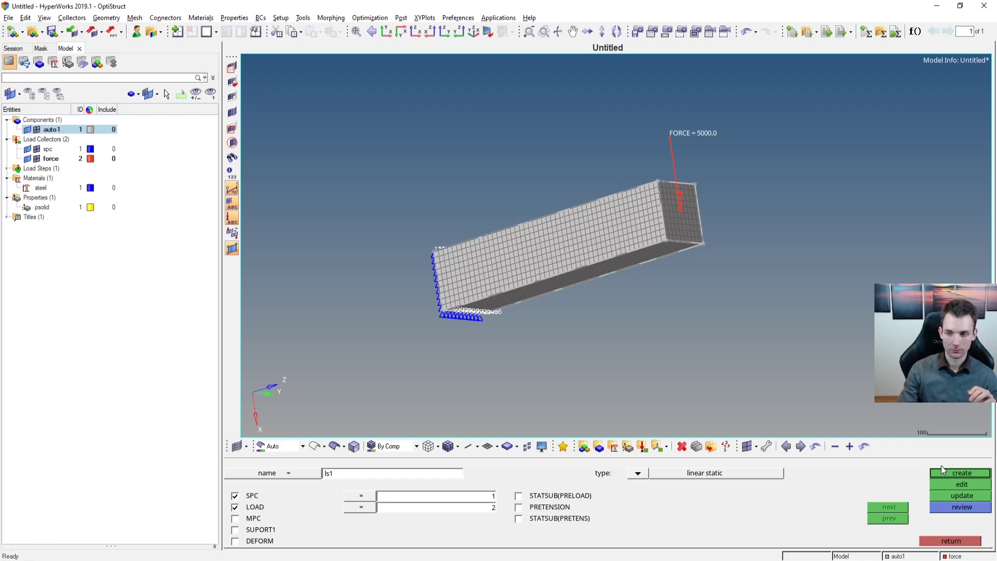
{"action": "left_click", "coordinate": [956, 473]}
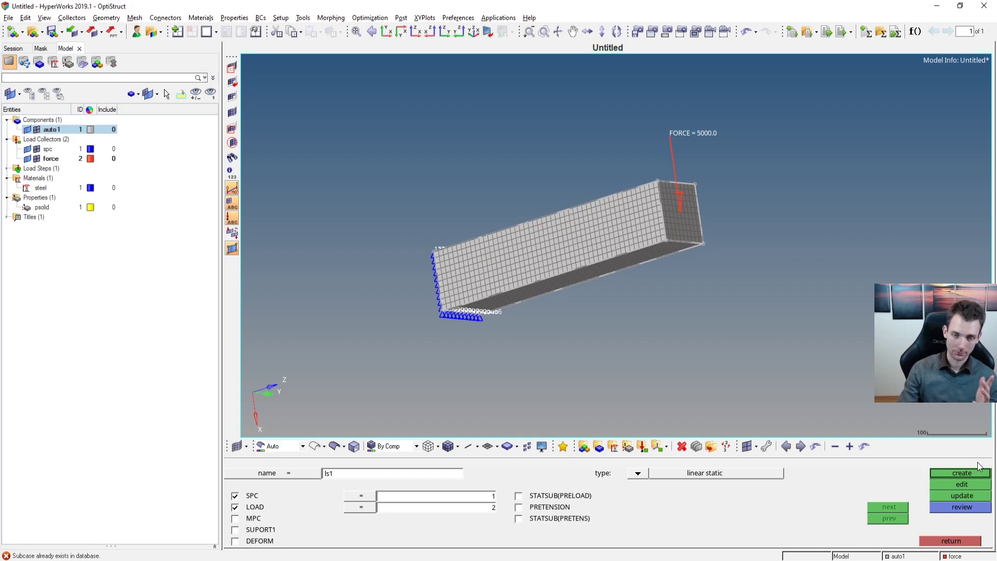
{"action": "left_click", "coordinate": [944, 542]}
{"action": "left_click_drag", "start_coordinate": [701, 322], "coordinate": [575, 267], "text": "ctrl"}
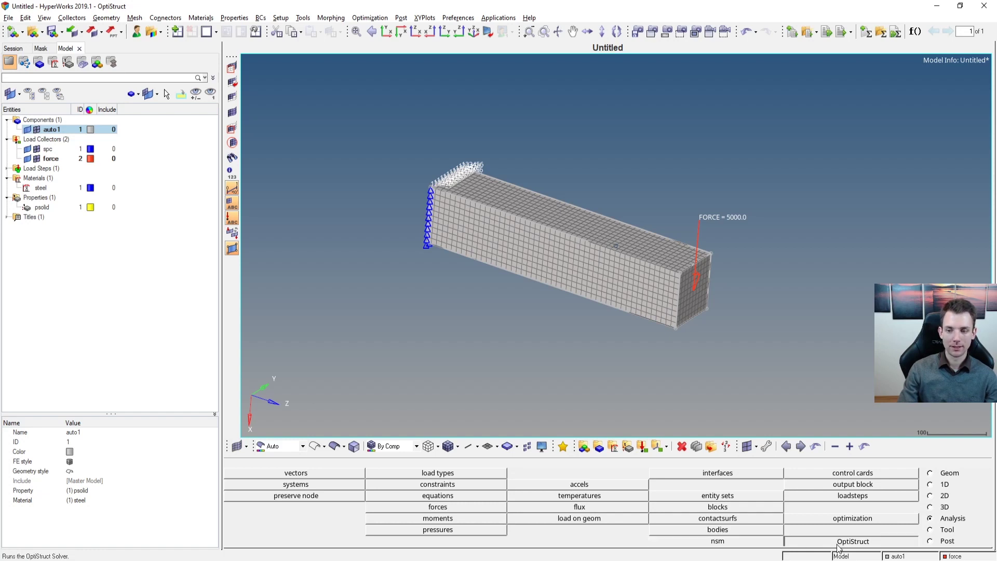
{"action": "left_click", "coordinate": [883, 473]}
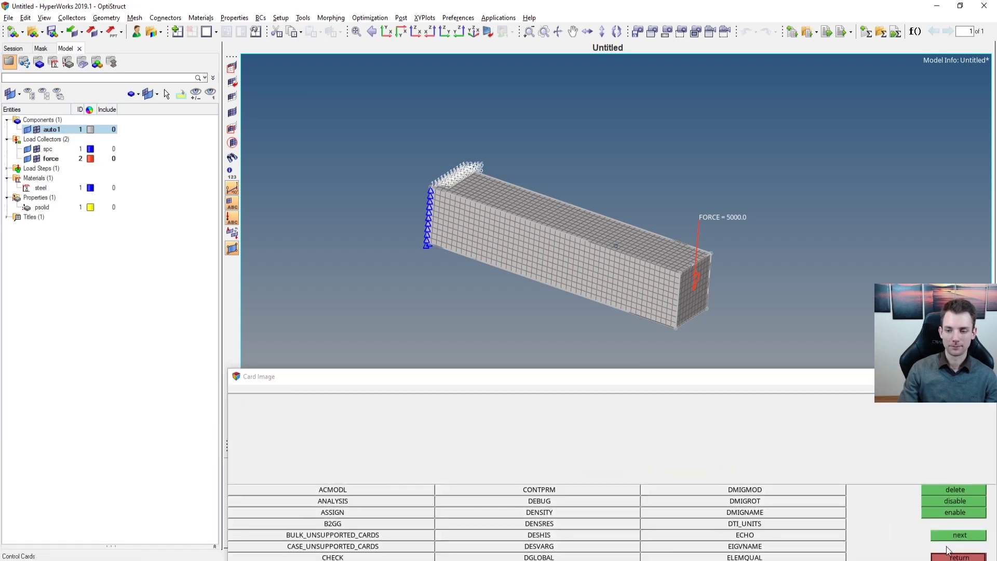
{"action": "left_click", "coordinate": [889, 546]}
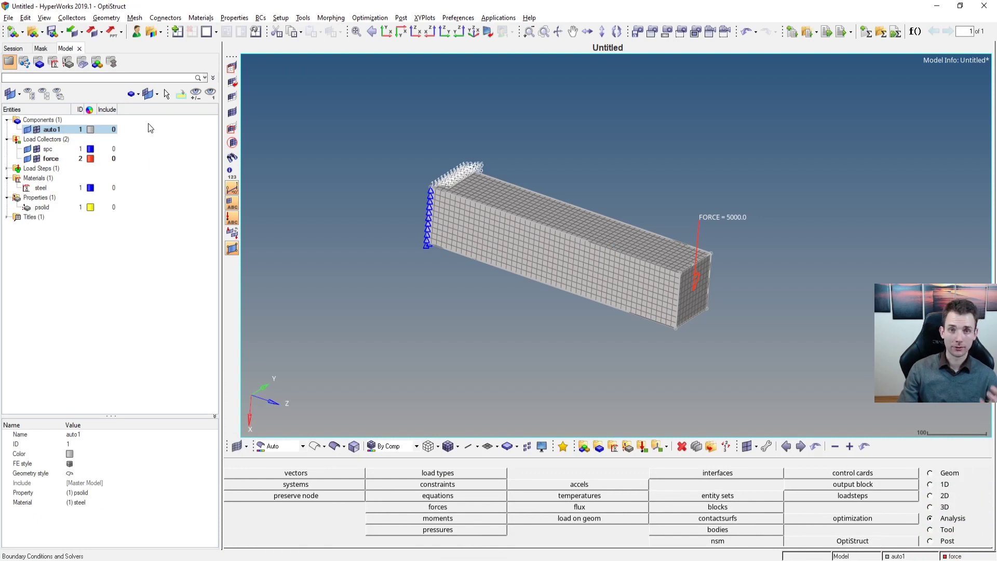
{"action": "left_click", "coordinate": [137, 31]}
{"action": "left_click", "coordinate": [419, 62]}
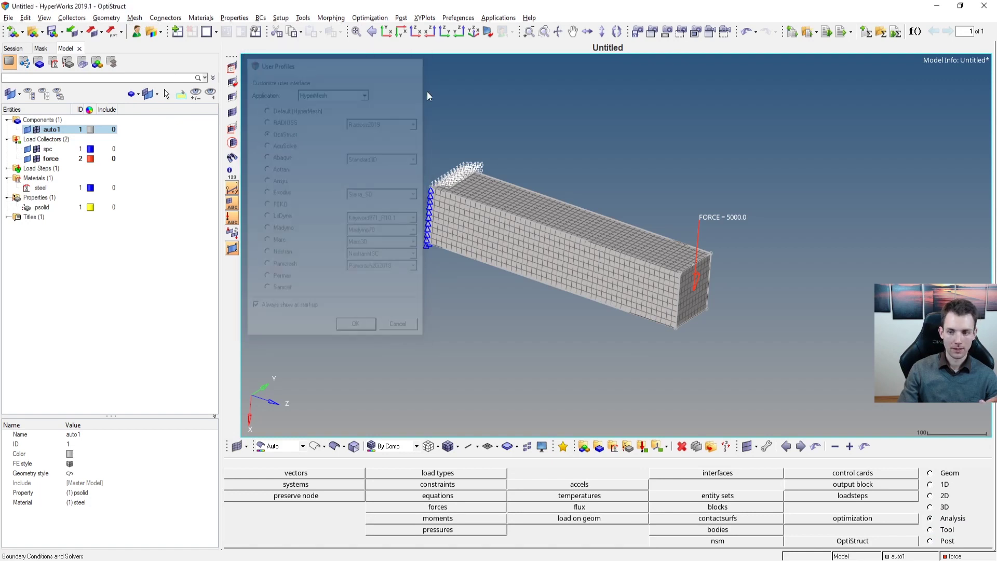
- Set up an OptiStruct run of cantilever.fem with the run option analysis
{"action": "left_click", "coordinate": [850, 542]}
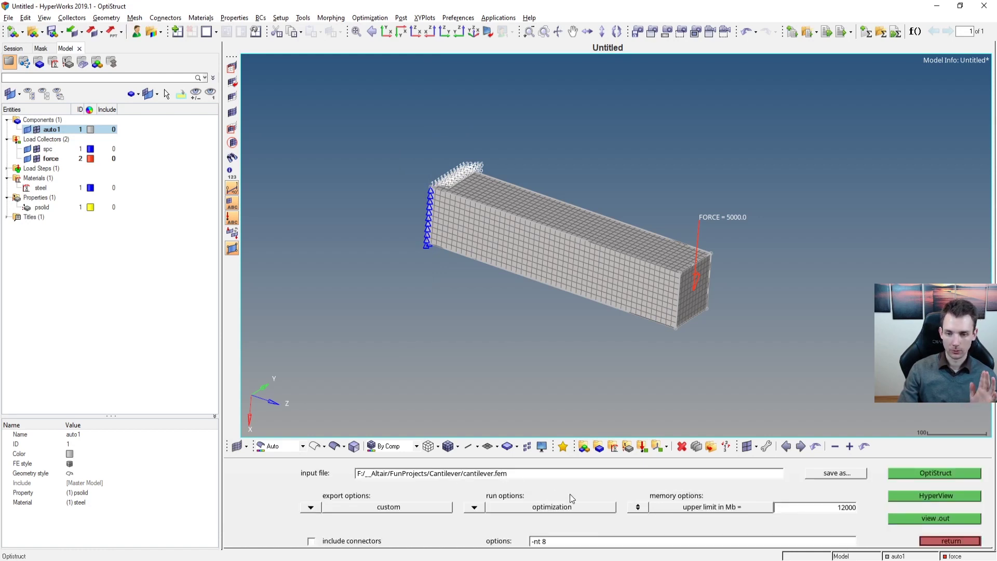
{"action": "left_click", "coordinate": [474, 508]}
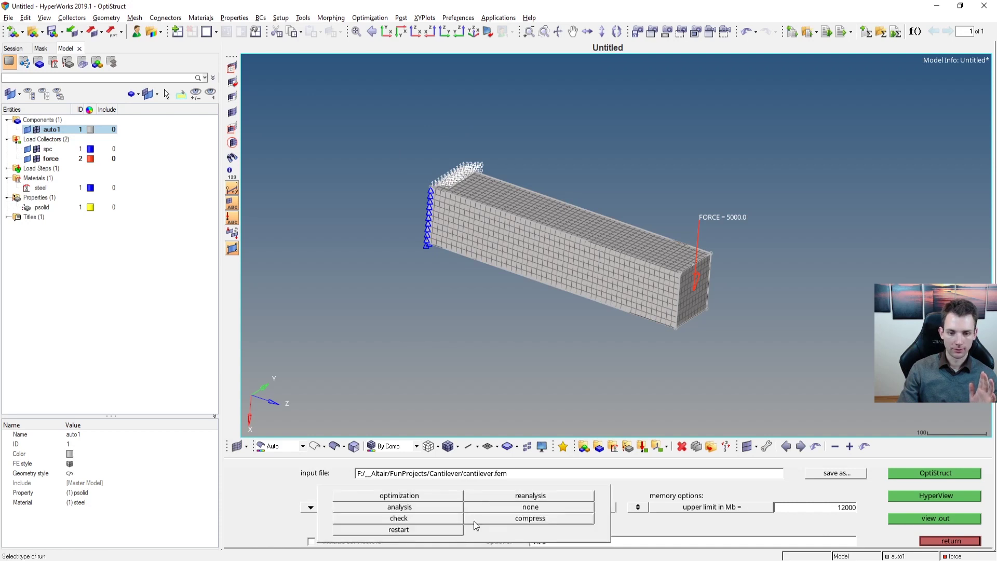
{"action": "left_click", "coordinate": [428, 507]}
{"action": "left_click", "coordinate": [639, 508]}
{"action": "left_click", "coordinate": [638, 508]}
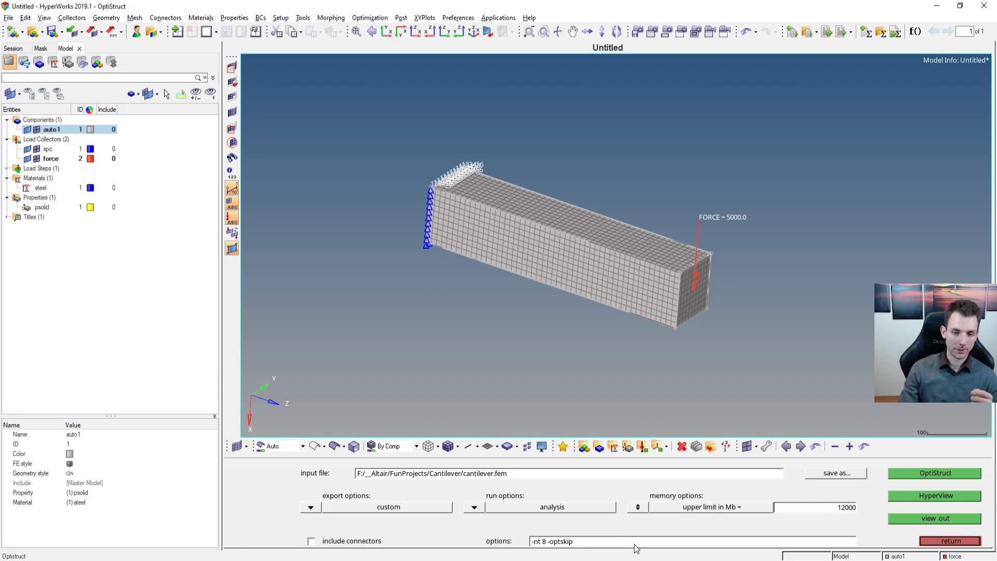
- Remove -nt 8 from the solver options, keeping -optskip, and run OptiStruct, overwriting the existing cantilever.fem
{"action": "left_click", "coordinate": [549, 545]}
{"action": "left_click", "coordinate": [615, 547]}
{"action": "key", "text": "Home"}
{"action": "key", "text": "Delete"}
{"action": "key", "text": "Delete"}
{"action": "key", "text": "Delete"}
{"action": "key", "text": "Delete"}
{"action": "key", "text": "Delete"}
{"action": "key", "text": "Delete"}
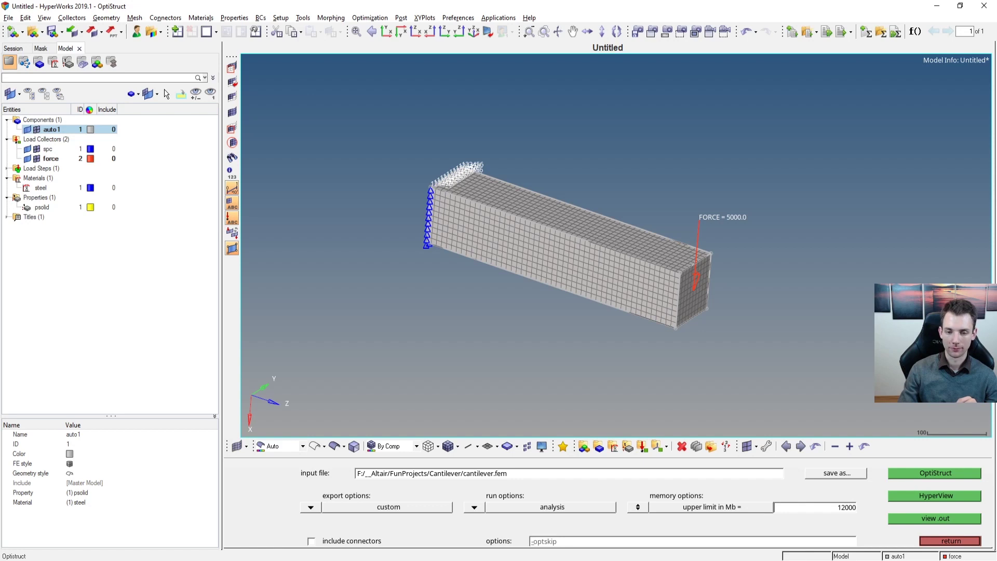
{"action": "mouse_move", "coordinate": [548, 560]}
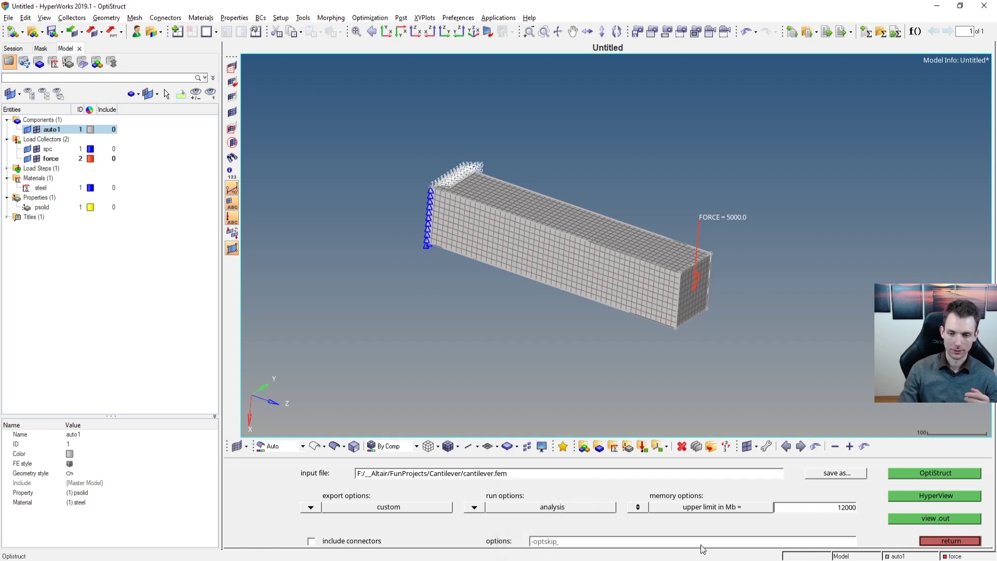
{"action": "left_click", "coordinate": [949, 473]}
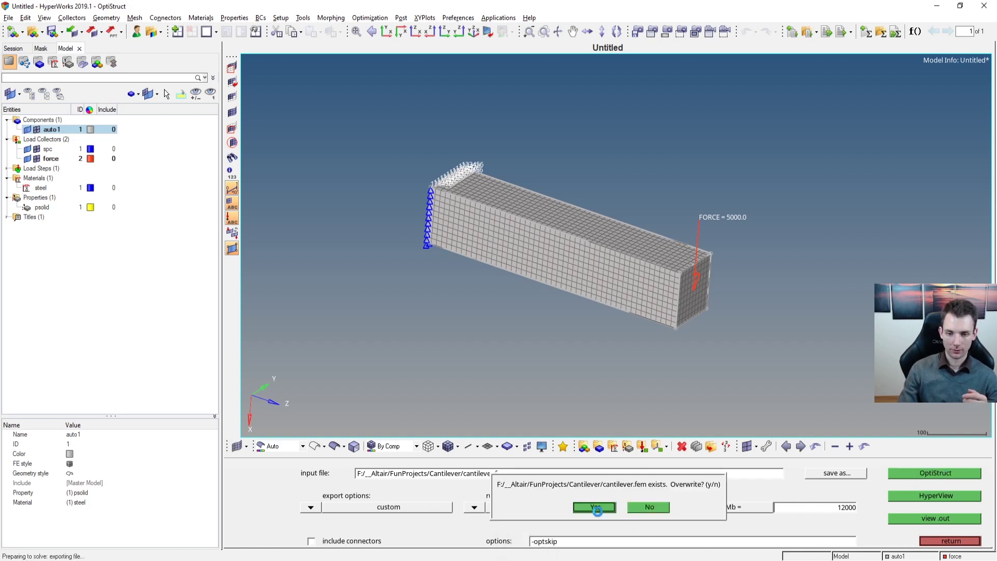
{"action": "left_click", "coordinate": [595, 508]}
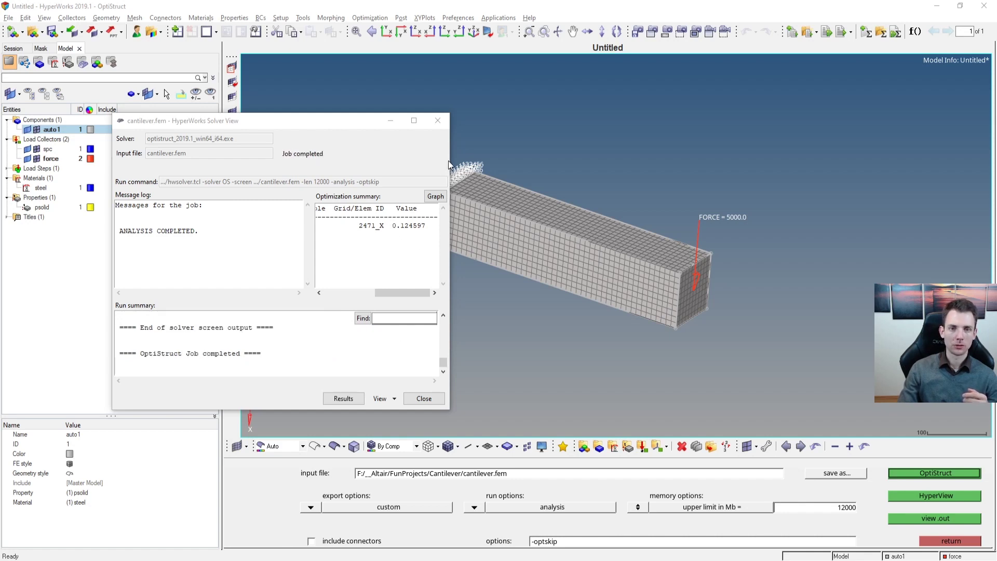
- Widen the solver window and examine the maximum displacement in the optimization summary
{"action": "left_click_drag", "start_coordinate": [447, 160], "coordinate": [738, 160]}
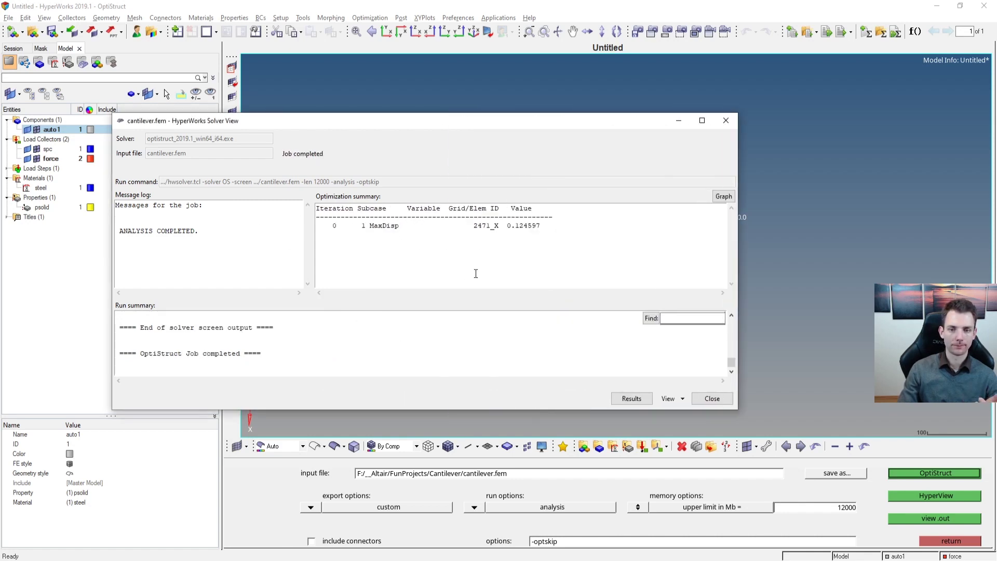
{"action": "double_click", "coordinate": [384, 225]}
{"action": "left_click", "coordinate": [509, 226]}
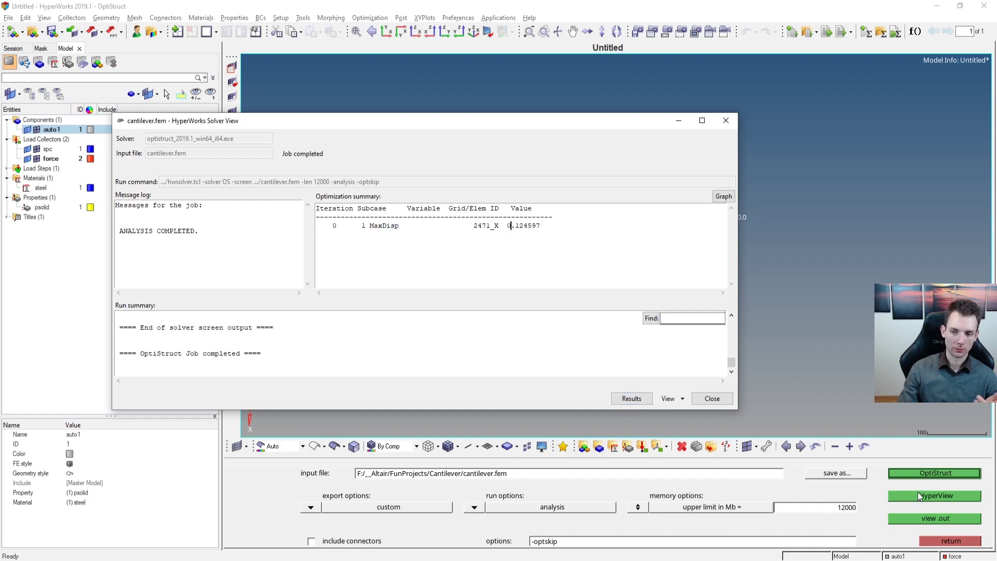
- Load the completed run's results in HyperView and page back to the model
{"action": "left_click", "coordinate": [632, 402]}
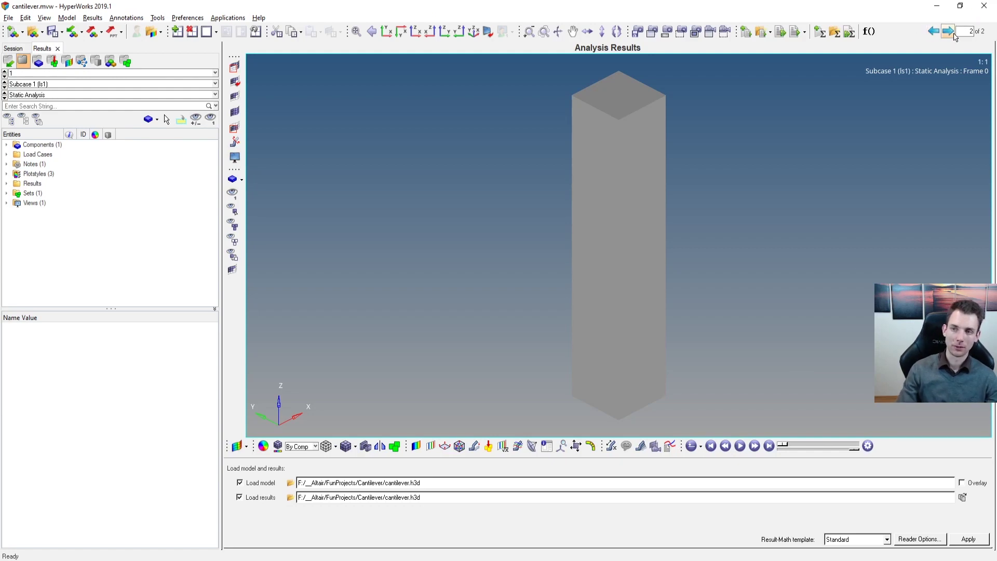
{"action": "left_click", "coordinate": [934, 32]}
{"action": "left_click", "coordinate": [933, 32]}
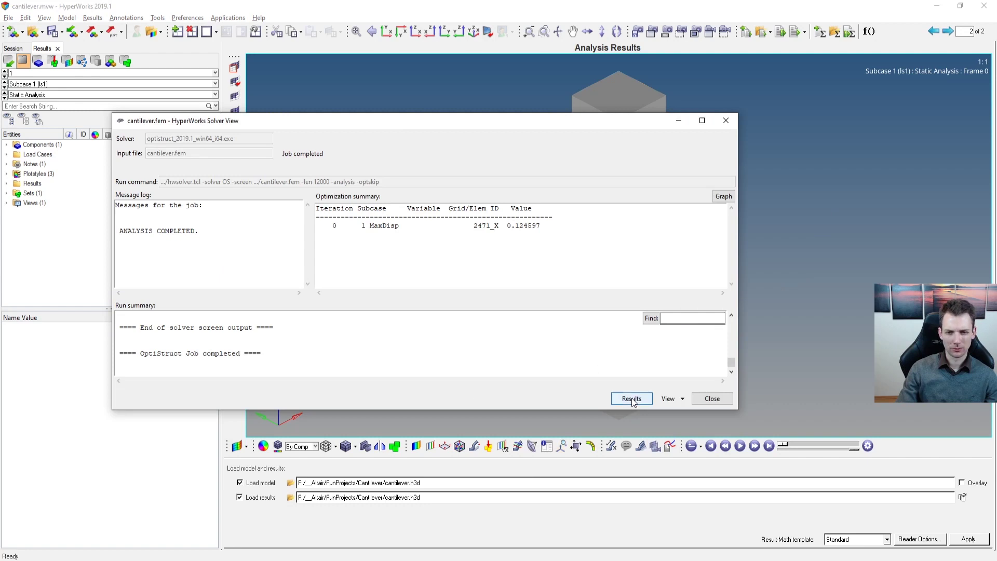
- Open the run's output file cantilever.out and examine its memory estimates, analysis results and resource usage
{"action": "left_click", "coordinate": [676, 398]}
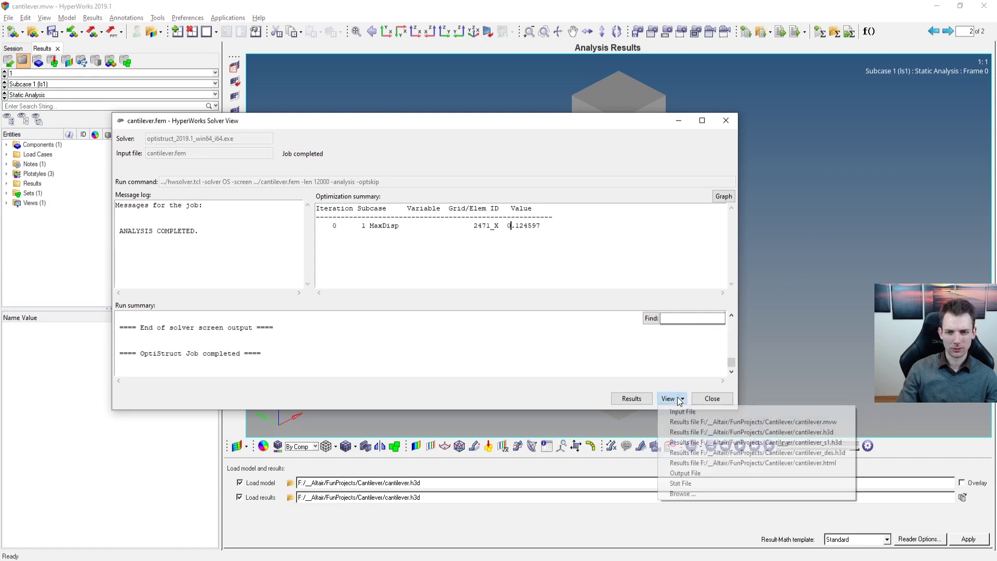
{"action": "left_click", "coordinate": [691, 474]}
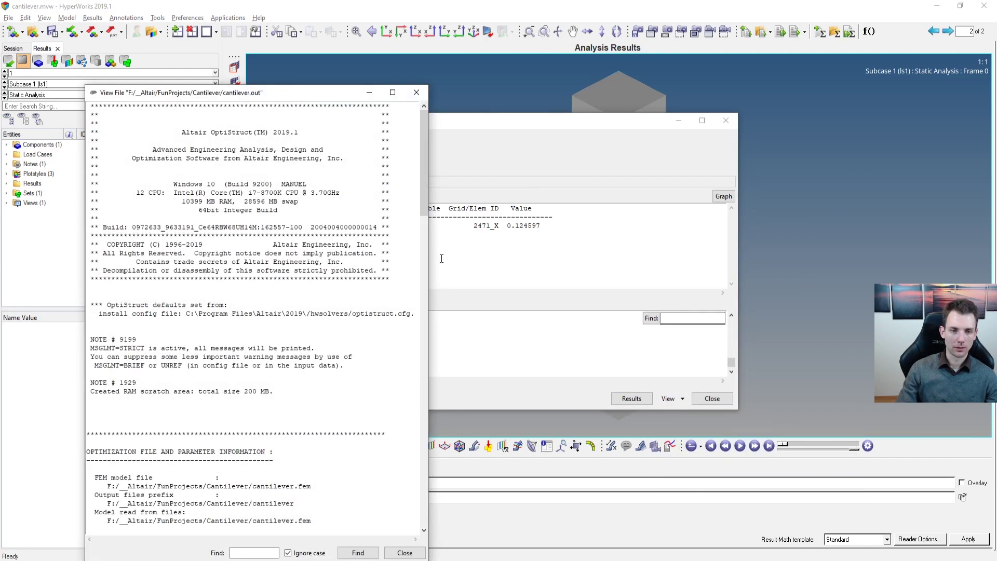
{"action": "left_click_drag", "start_coordinate": [424, 192], "coordinate": [419, 467]}
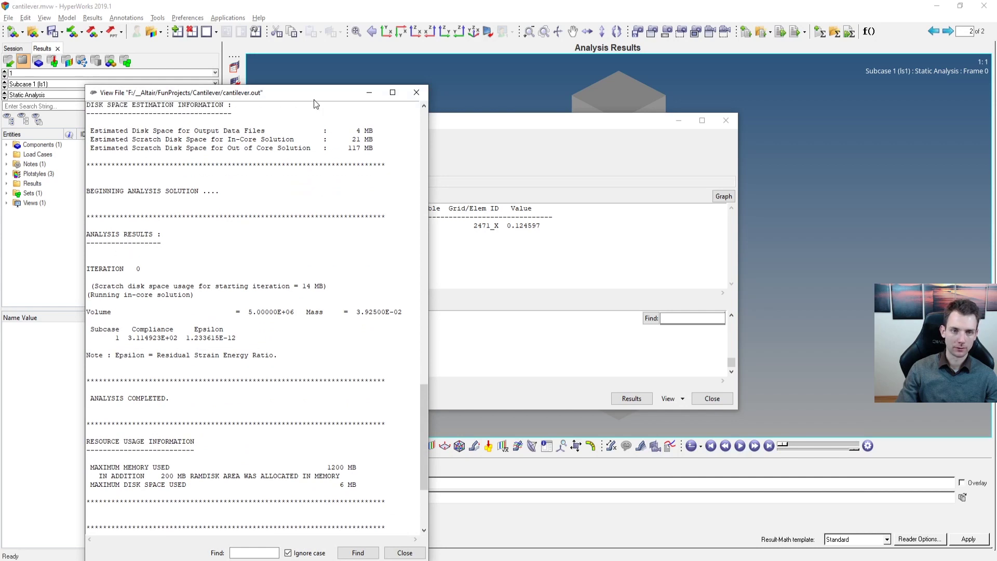
{"action": "left_click_drag", "start_coordinate": [316, 93], "coordinate": [475, 48]}
{"action": "scroll", "coordinate": [515, 192], "scroll_direction": "up", "scroll_amount": 9}
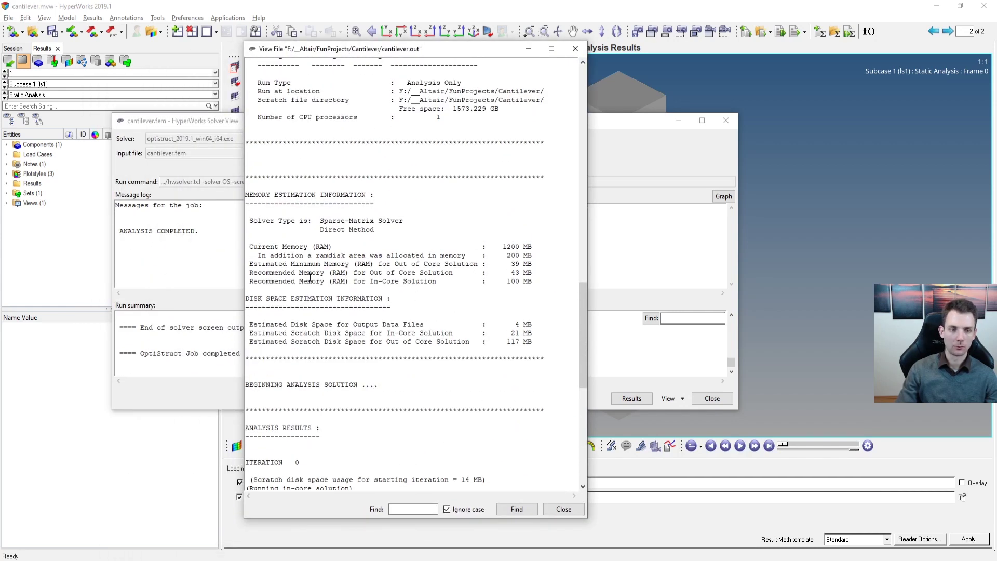
{"action": "scroll", "coordinate": [345, 284], "scroll_direction": "down", "scroll_amount": 12}
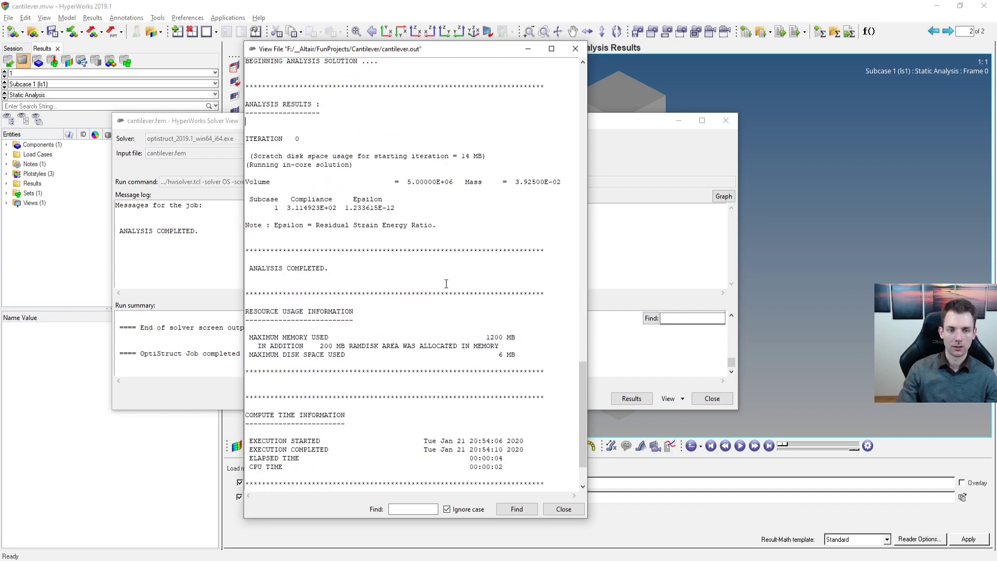
- Examine the residual strain energy ratio, compute time information and mass in cantilever.out, and close the file
{"action": "double_click", "coordinate": [370, 208]}
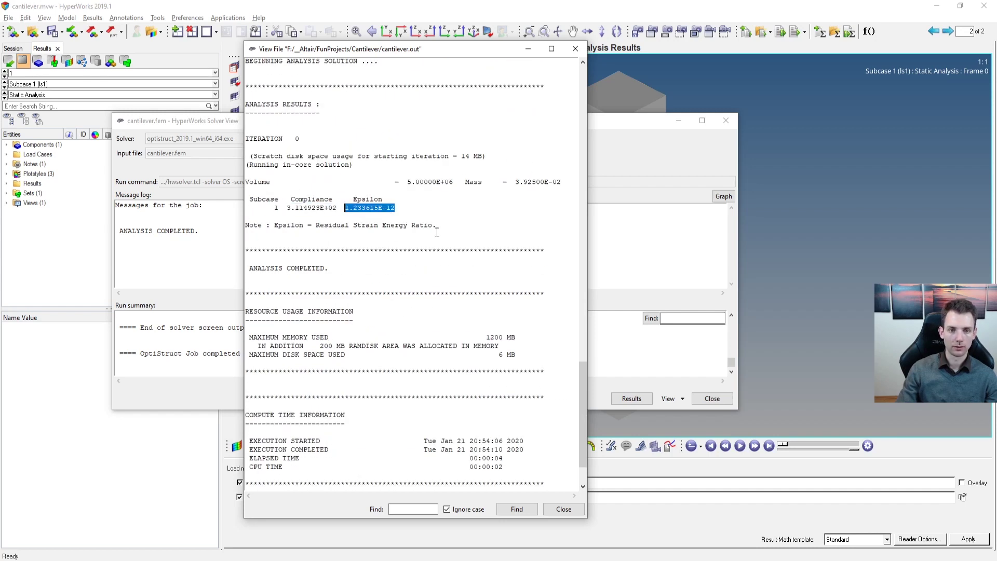
{"action": "scroll", "coordinate": [469, 254], "scroll_direction": "down", "scroll_amount": 2}
{"action": "scroll", "coordinate": [462, 244], "scroll_direction": "up", "scroll_amount": 1}
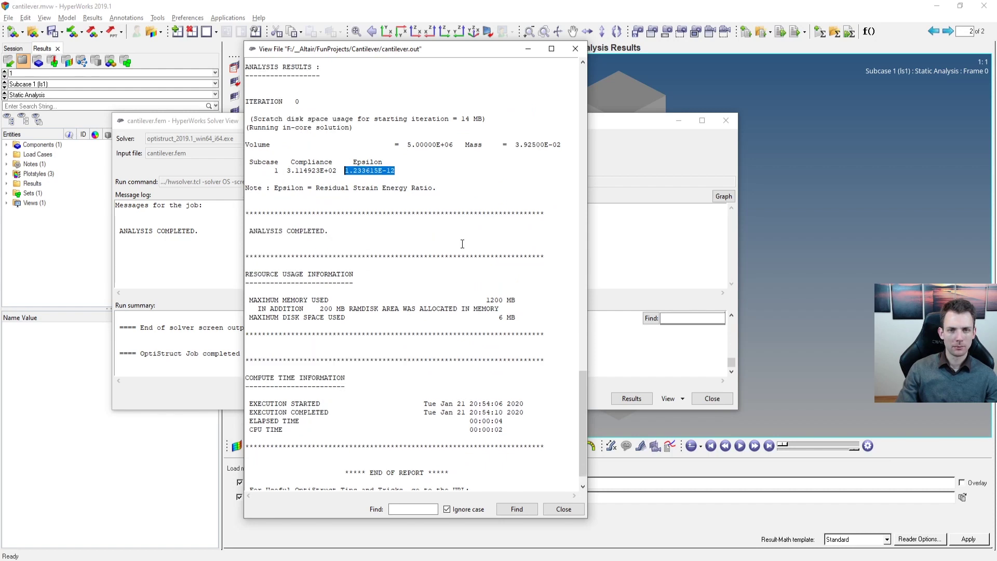
{"action": "double_click", "coordinate": [530, 145]}
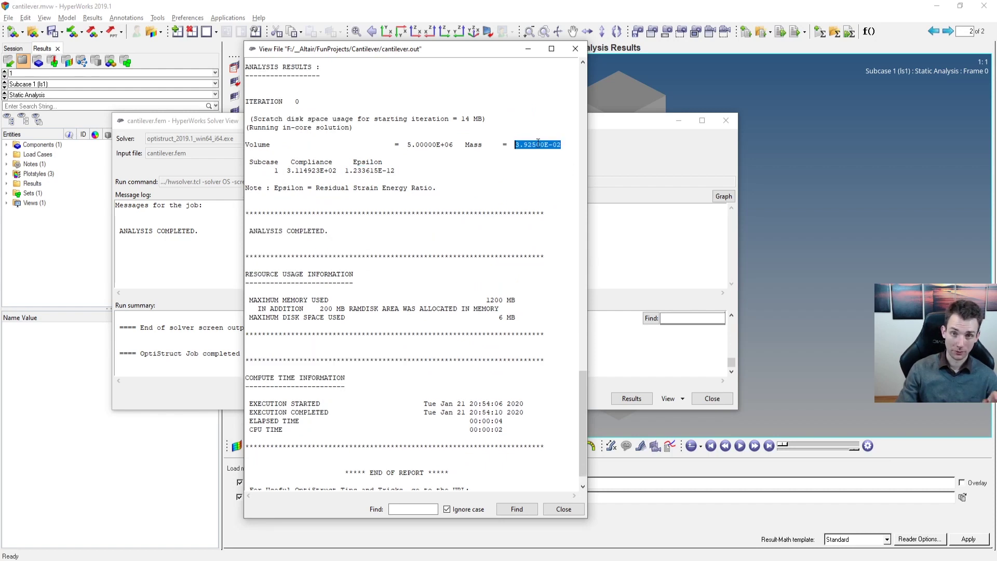
{"action": "left_click", "coordinate": [575, 48]}
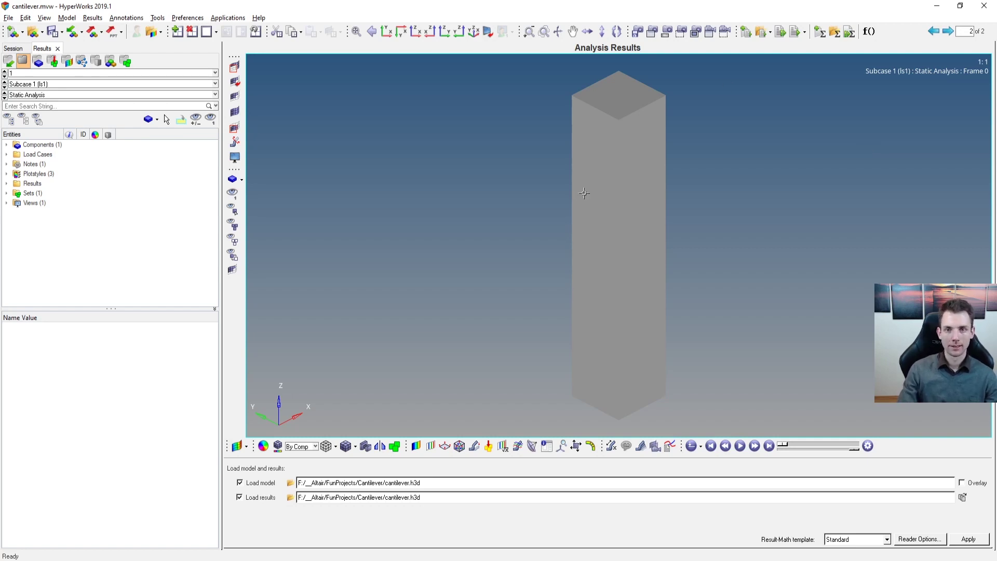
- Examine the unloaded beam from several standard views, including isometric, and by rotating it freely
{"action": "left_click", "coordinate": [386, 33]}
{"action": "left_click", "coordinate": [430, 32]}
{"action": "left_click", "coordinate": [445, 33]}
{"action": "left_click", "coordinate": [474, 32]}
{"action": "left_click_drag", "start_coordinate": [634, 134], "coordinate": [552, 236], "text": "ctrl"}
{"action": "left_click", "coordinate": [430, 32]}
{"action": "left_click", "coordinate": [401, 32]}
{"action": "left_click", "coordinate": [386, 32]}
{"action": "left_click_drag", "start_coordinate": [631, 336], "coordinate": [788, 322], "text": "ctrl"}
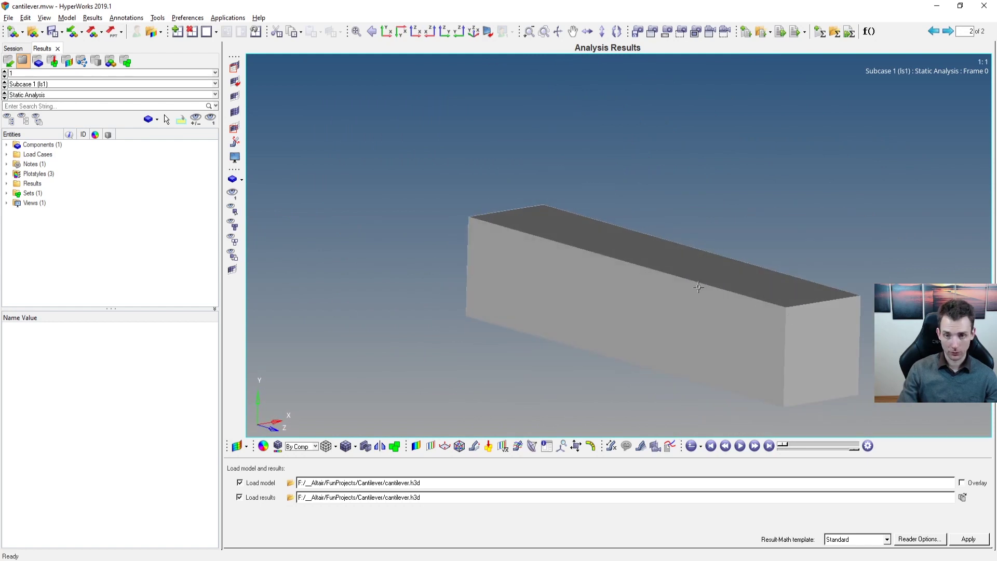
{"action": "left_click_drag", "start_coordinate": [486, 214], "coordinate": [544, 249], "text": "ctrl"}
{"action": "right_click_drag", "start_coordinate": [544, 249], "coordinate": [719, 225], "text": "ctrl"}
{"action": "left_click_drag", "start_coordinate": [719, 225], "coordinate": [759, 291], "text": "ctrl"}
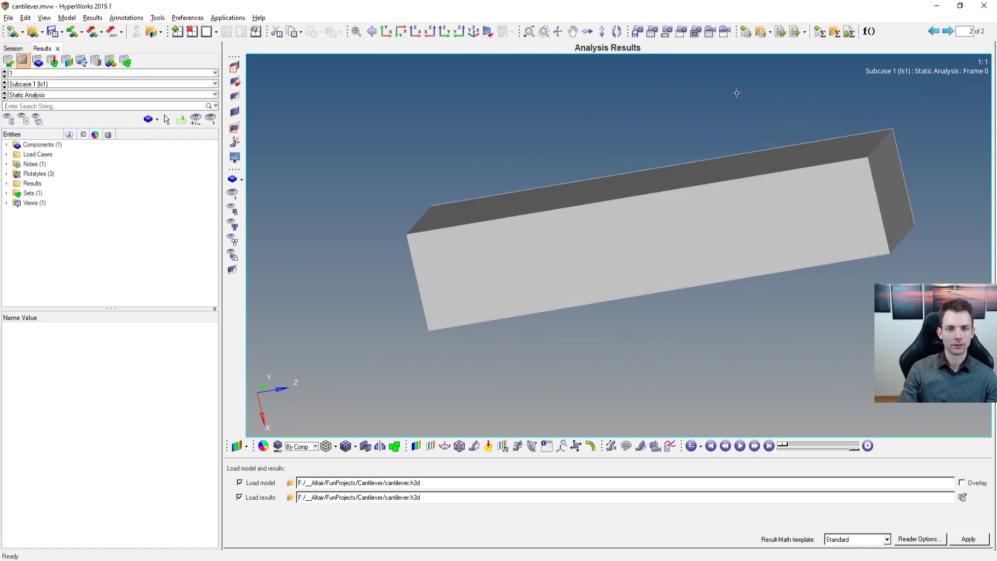
{"action": "mouse_move", "coordinate": [644, 233]}
{"action": "left_mouse_down", "text": "ctrl"}
{"action": "mouse_move", "coordinate": [768, 291]}
{"action": "mouse_move", "coordinate": [686, 227]}
{"action": "left_mouse_up", "text": "ctrl"}
{"action": "left_click_drag", "start_coordinate": [531, 238], "coordinate": [528, 190], "text": "ctrl"}
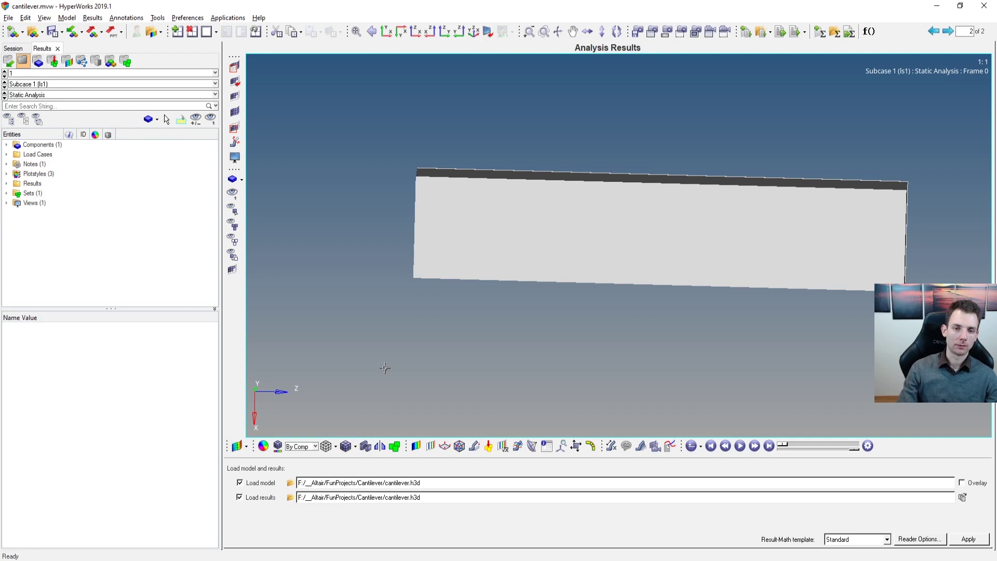
- Show the mesh lines on the shaded beam and contour the Displacement (v) result as magnitude
{"action": "left_click", "coordinate": [346, 447]}
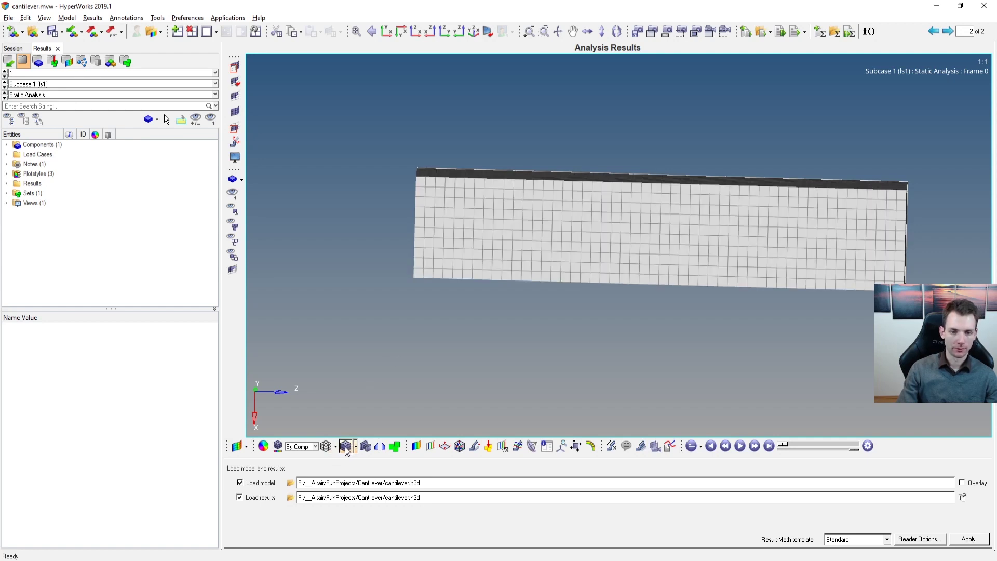
{"action": "left_click_drag", "start_coordinate": [556, 269], "coordinate": [400, 296], "text": "ctrl"}
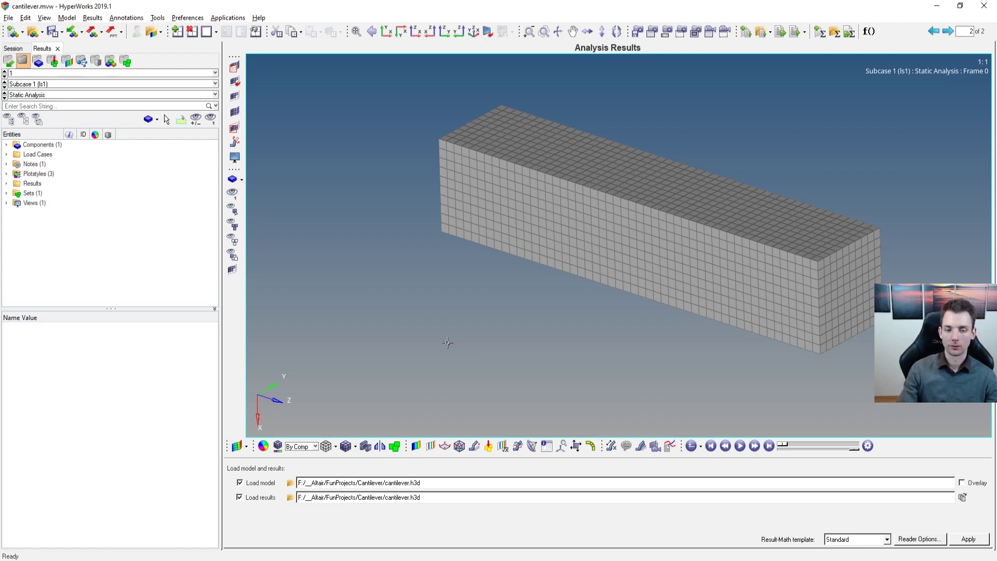
{"action": "left_click", "coordinate": [416, 447]}
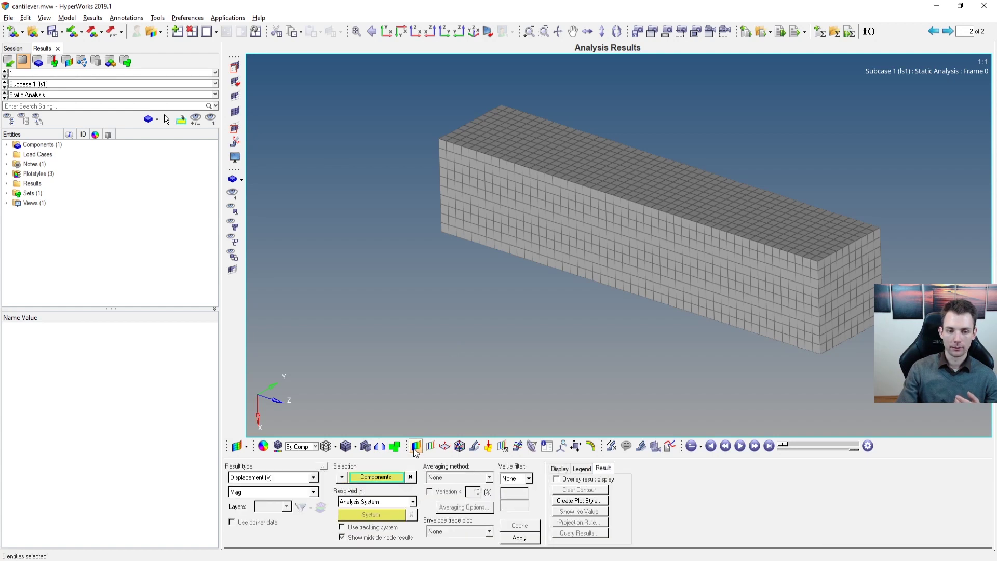
{"action": "left_click", "coordinate": [535, 539]}
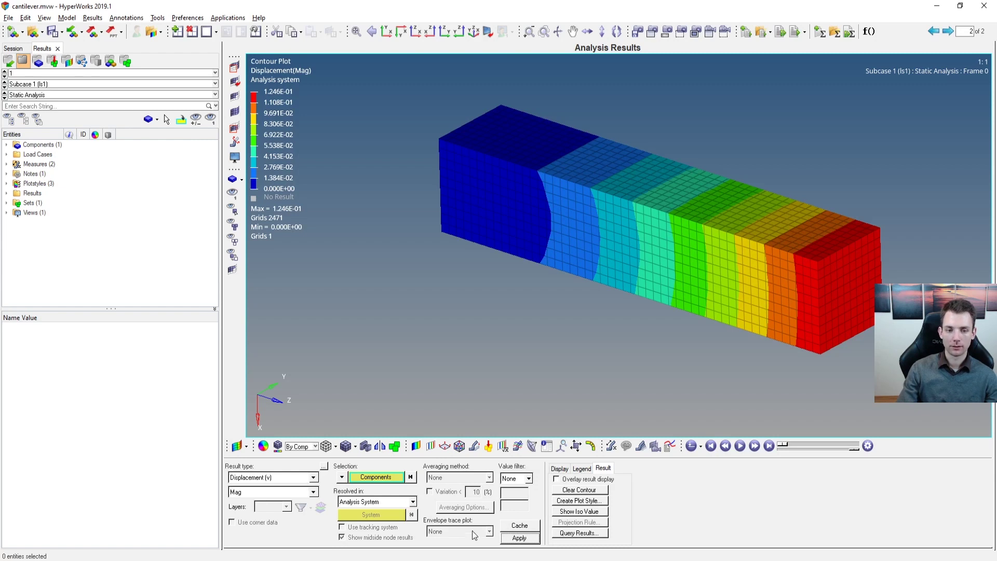
- Switch the contour to von Mises Element Stresses (2D & 3D) and inspect the loaded end face
{"action": "left_click", "coordinate": [302, 478]}
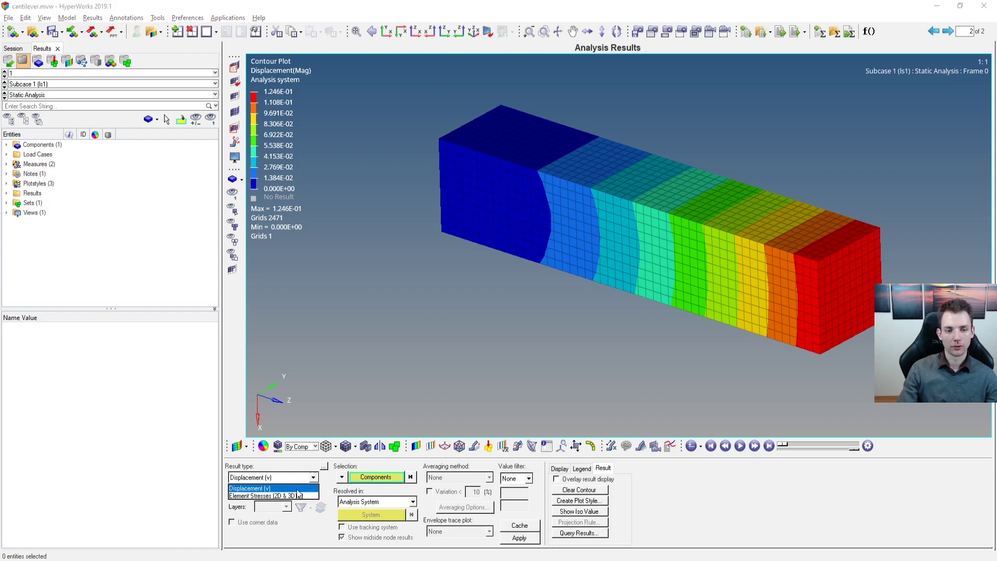
{"action": "left_click", "coordinate": [294, 497]}
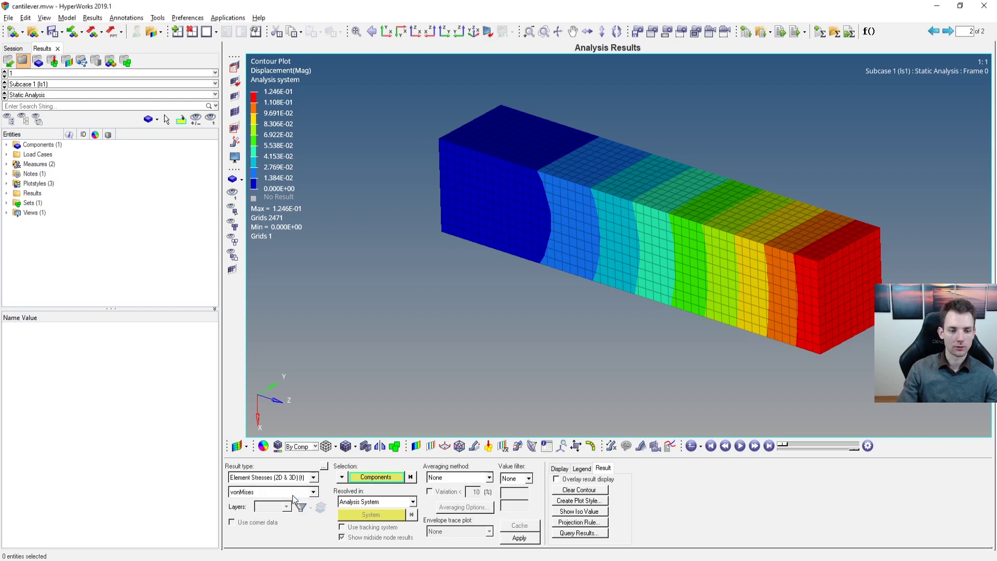
{"action": "left_click", "coordinate": [516, 537]}
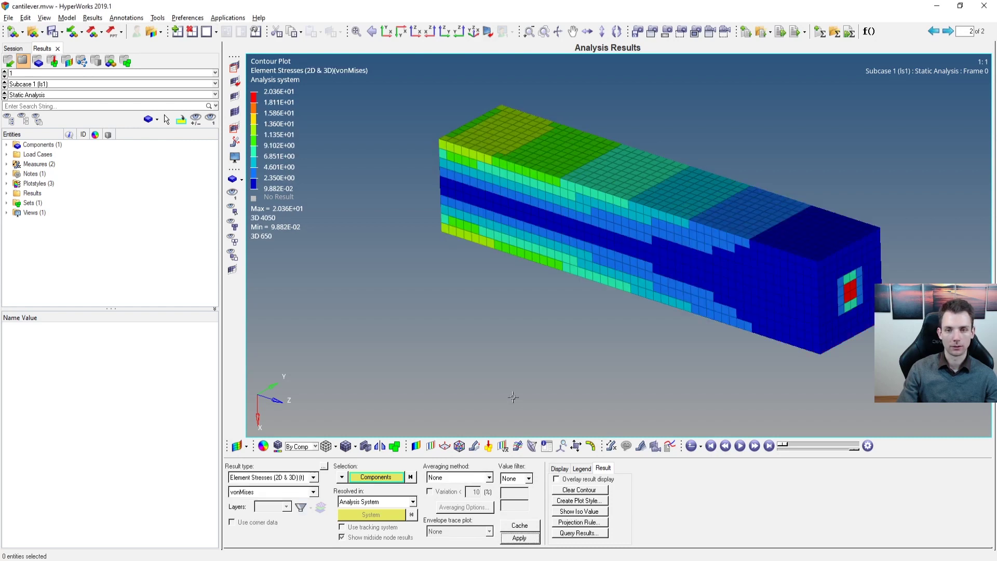
{"action": "left_click_drag", "start_coordinate": [722, 235], "coordinate": [687, 218], "text": "ctrl"}
{"action": "scroll", "coordinate": [299, 478], "scroll_direction": "up", "scroll_amount": 2}
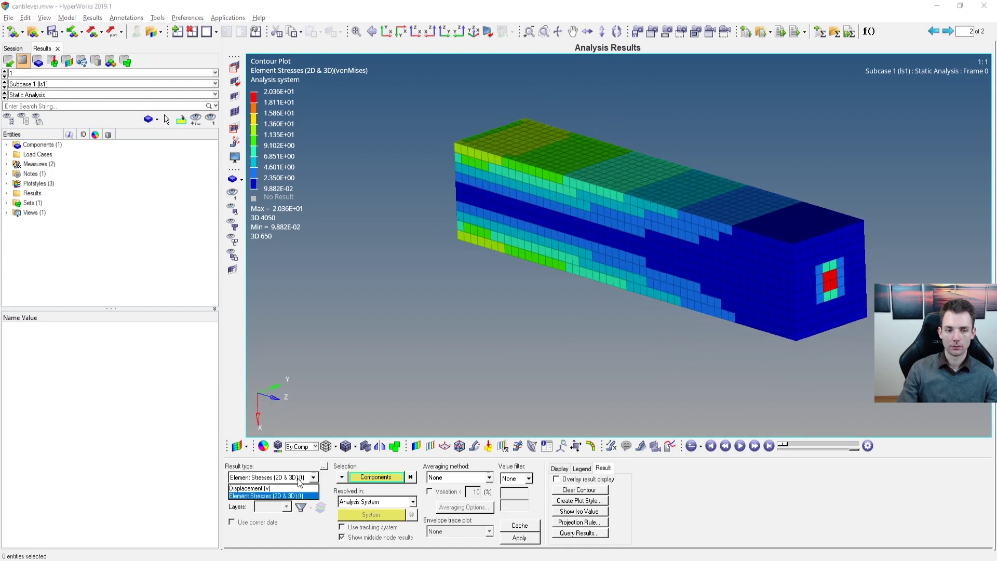
- Contour the displacement magnitude again and review the available displacement components, keeping Mag
{"action": "left_click", "coordinate": [535, 540]}
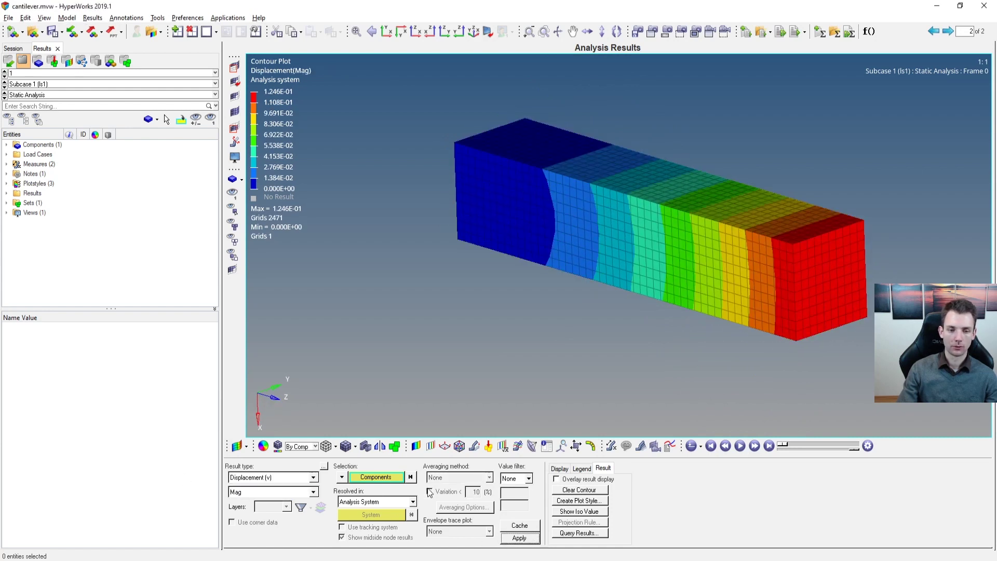
{"action": "left_click", "coordinate": [299, 492]}
{"action": "left_click", "coordinate": [295, 482]}
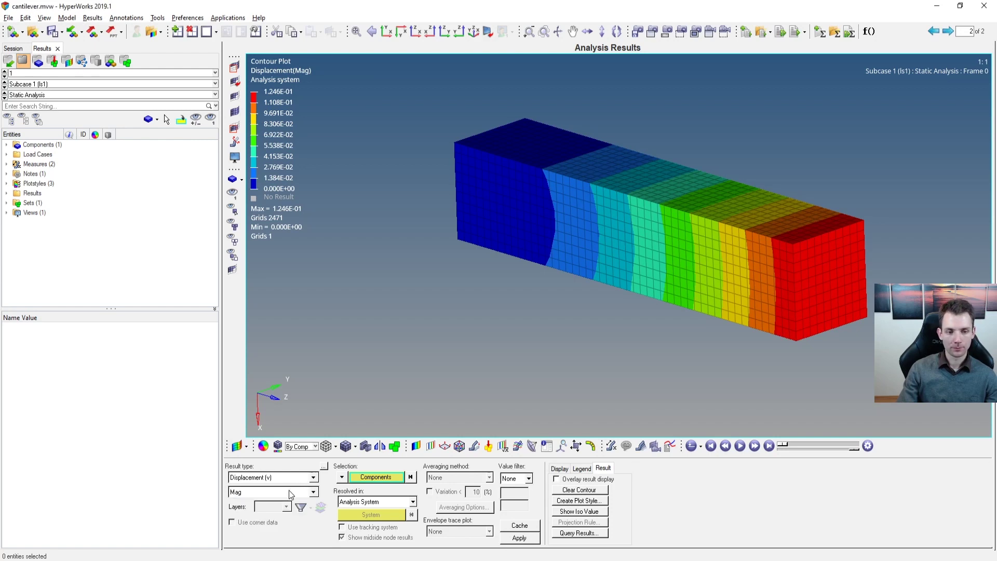
{"action": "left_click", "coordinate": [289, 494]}
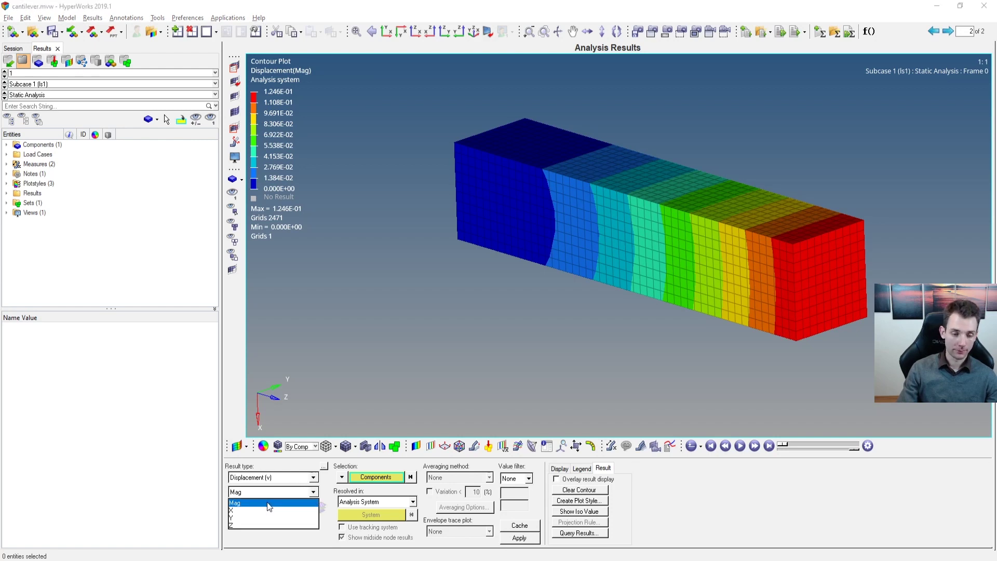
{"action": "left_click", "coordinate": [259, 502]}
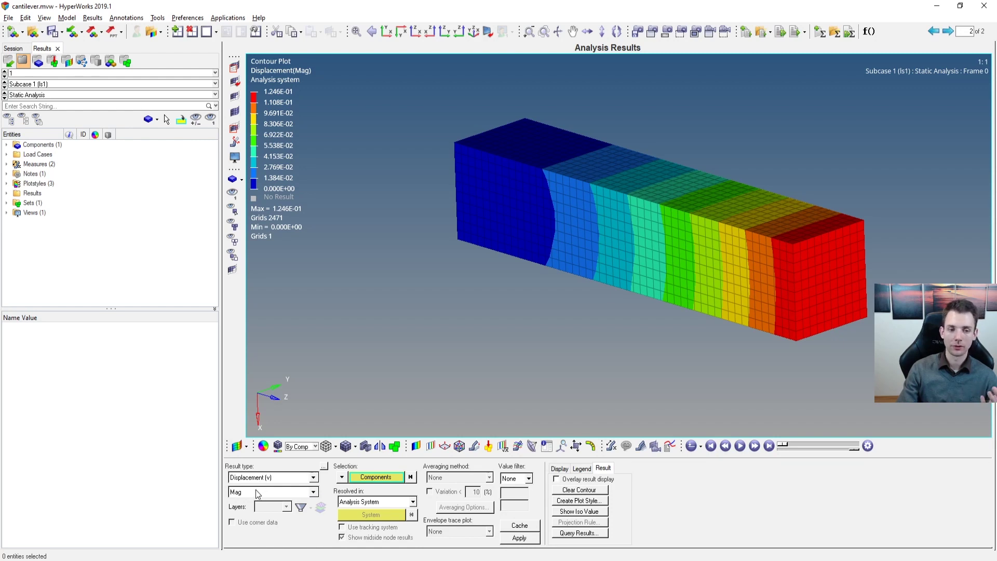
- Contour the X component of displacement and inspect the beam's side
{"action": "left_click", "coordinate": [262, 492]}
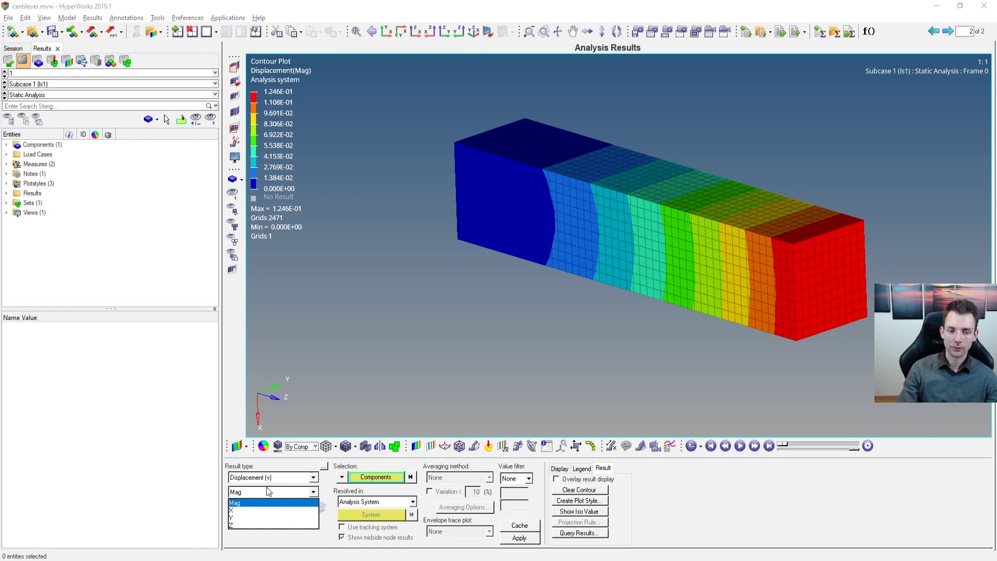
{"action": "left_click", "coordinate": [251, 512]}
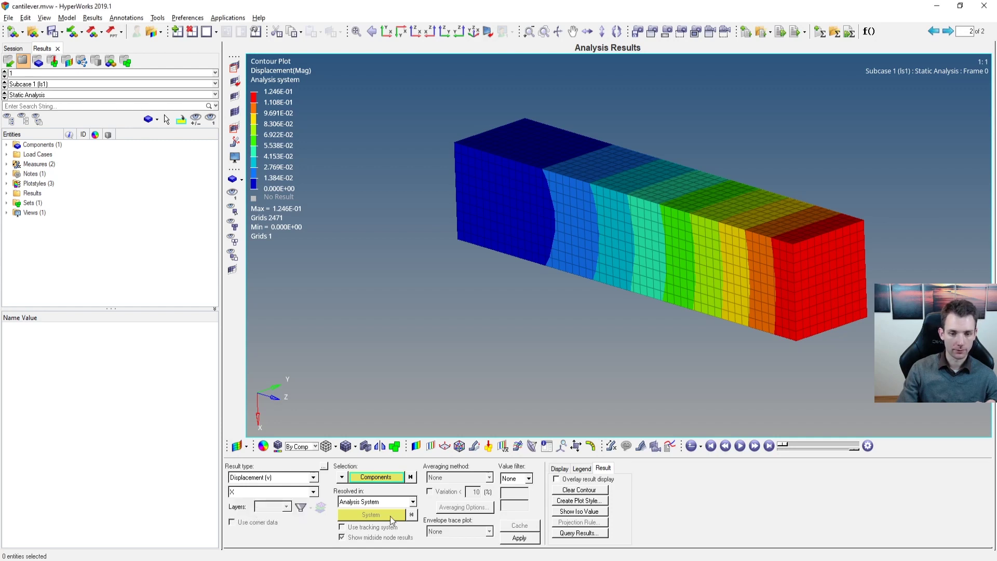
{"action": "left_click", "coordinate": [520, 538]}
{"action": "mouse_move", "coordinate": [647, 234]}
{"action": "left_mouse_down", "text": "ctrl"}
{"action": "mouse_move", "coordinate": [681, 224]}
{"action": "mouse_move", "coordinate": [665, 229]}
{"action": "left_mouse_up", "text": "ctrl"}
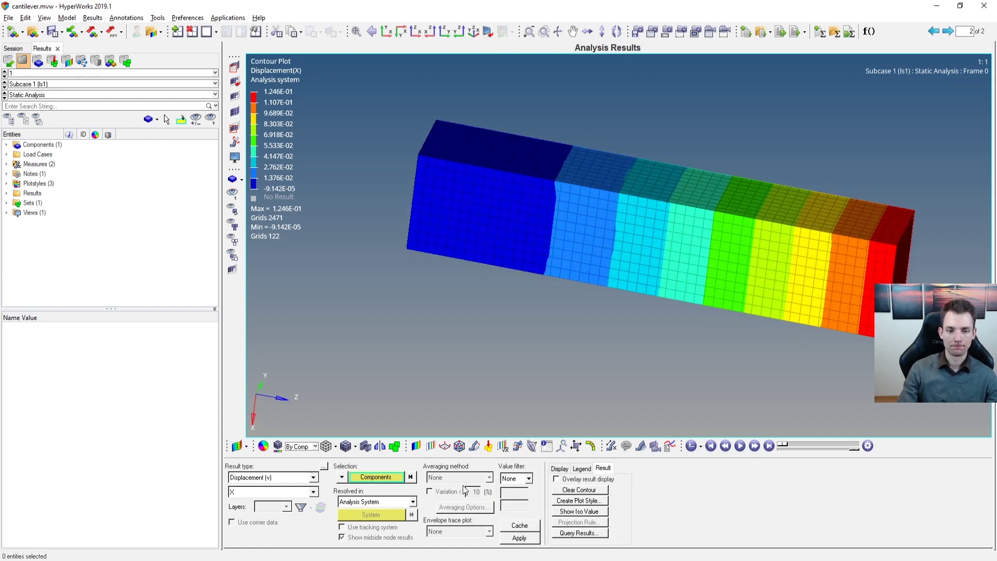
- Resolve the X displacement contour in the Global System and set the system option back to Analysis System
{"action": "left_click", "coordinate": [413, 502]}
{"action": "left_click", "coordinate": [399, 521]}
{"action": "left_click", "coordinate": [519, 538]}
{"action": "left_click", "coordinate": [402, 502]}
{"action": "left_click", "coordinate": [385, 513]}
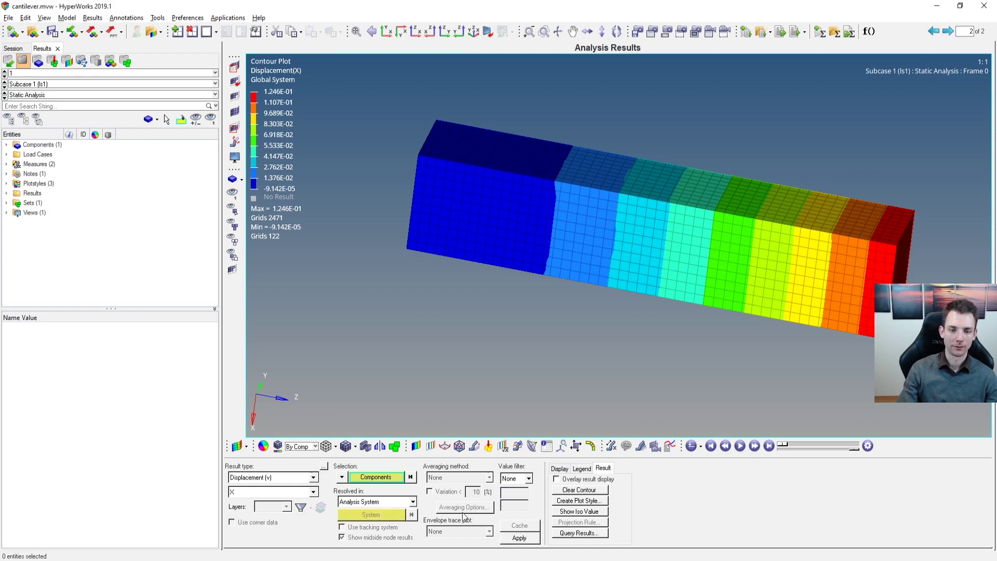
- Bring up the legend limits and contour the von Mises Element Stresses (2D & 3D) in the Analysis System
{"action": "left_click", "coordinate": [582, 469]}
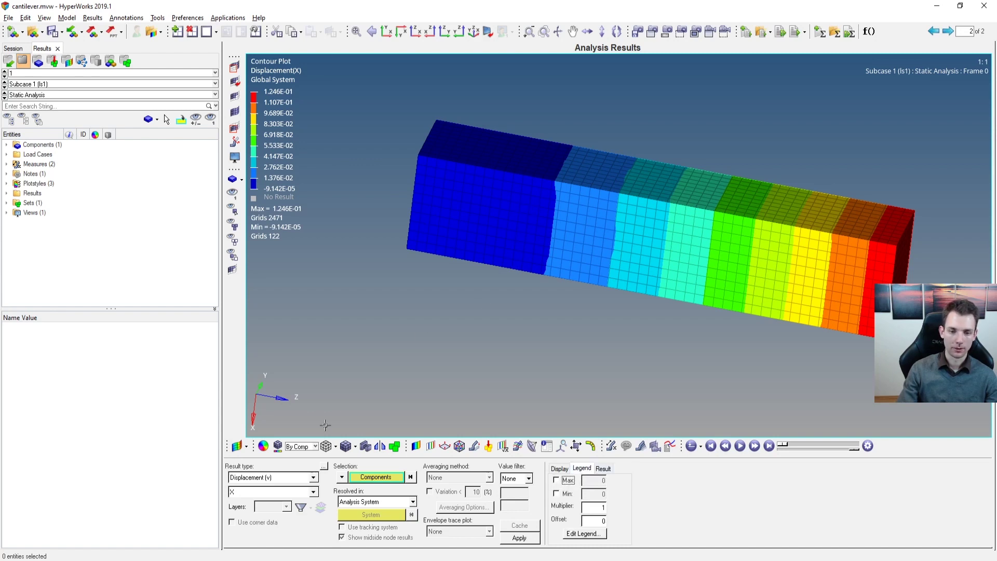
{"action": "left_click", "coordinate": [276, 478]}
{"action": "left_click", "coordinate": [266, 499]}
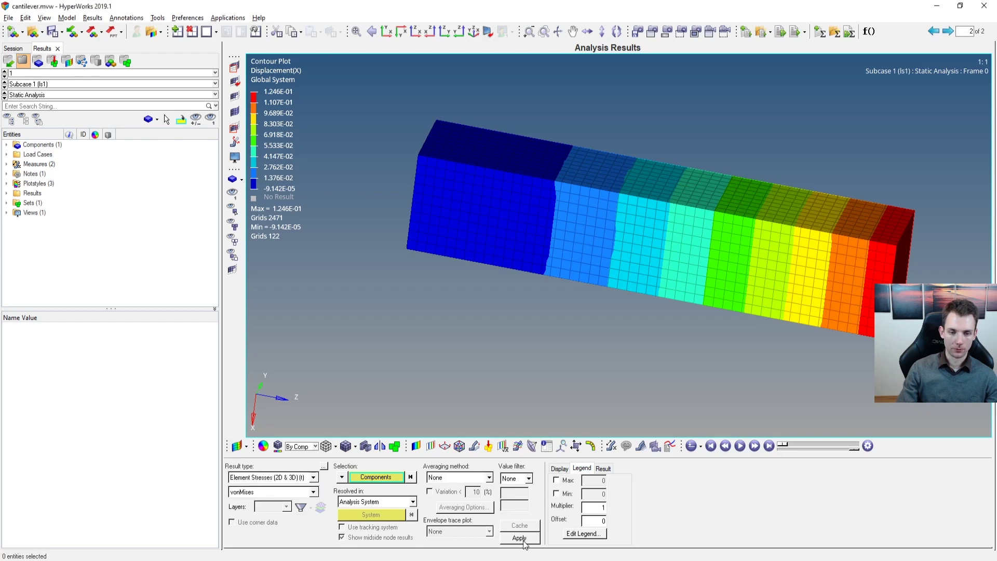
{"action": "left_click", "coordinate": [519, 537]}
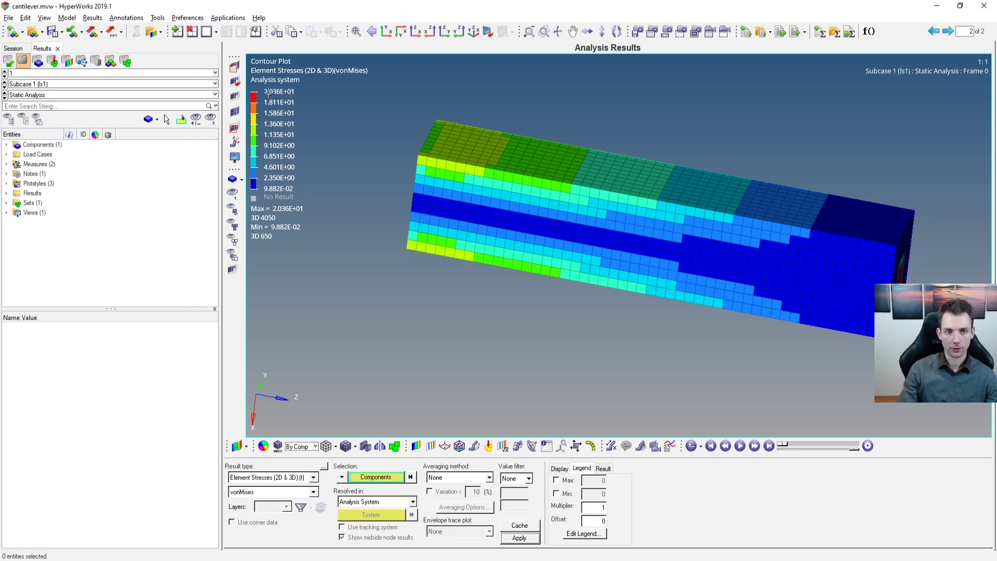
- Limit the von Mises stress legend to a maximum of 10 and inspect the beam's loaded end
{"action": "left_click", "coordinate": [556, 480]}
{"action": "type", "text": "10"}
{"action": "key", "text": "Return"}
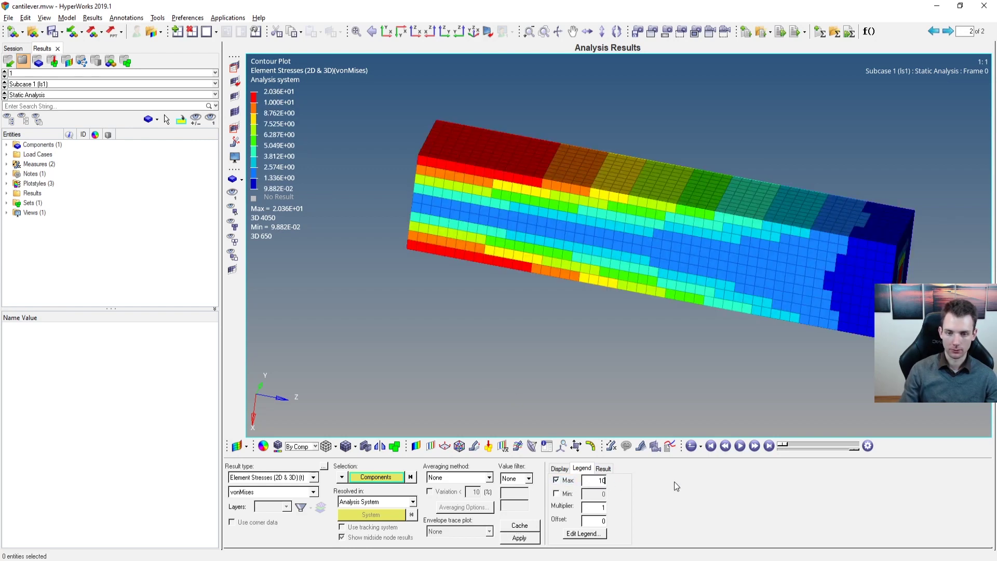
{"action": "mouse_move", "coordinate": [639, 234]}
{"action": "left_mouse_down", "text": "ctrl"}
{"action": "mouse_move", "coordinate": [648, 223]}
{"action": "mouse_move", "coordinate": [656, 232]}
{"action": "left_mouse_up", "text": "ctrl"}
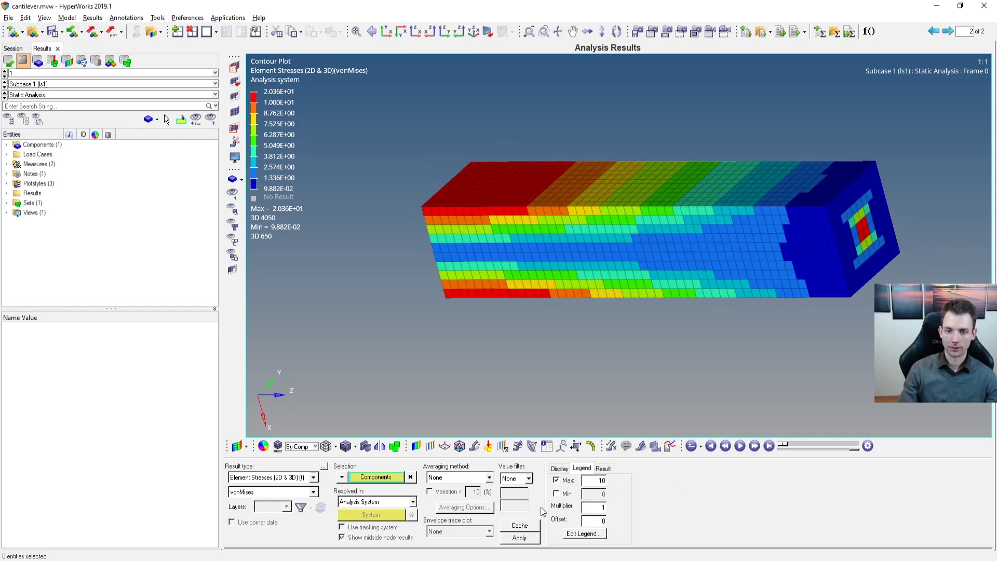
- Toggle the legend's maximum limit off and on to compare the stress contours, leaving it off
{"action": "left_click", "coordinate": [556, 481]}
{"action": "left_click", "coordinate": [556, 480]}
{"action": "left_click", "coordinate": [557, 481]}
{"action": "left_click", "coordinate": [557, 480]}
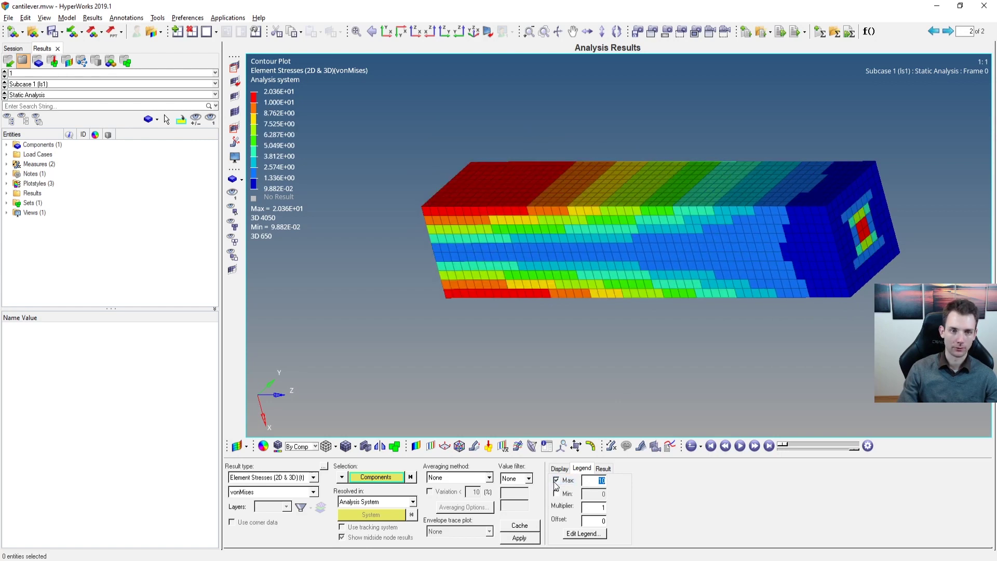
{"action": "left_click", "coordinate": [557, 481]}
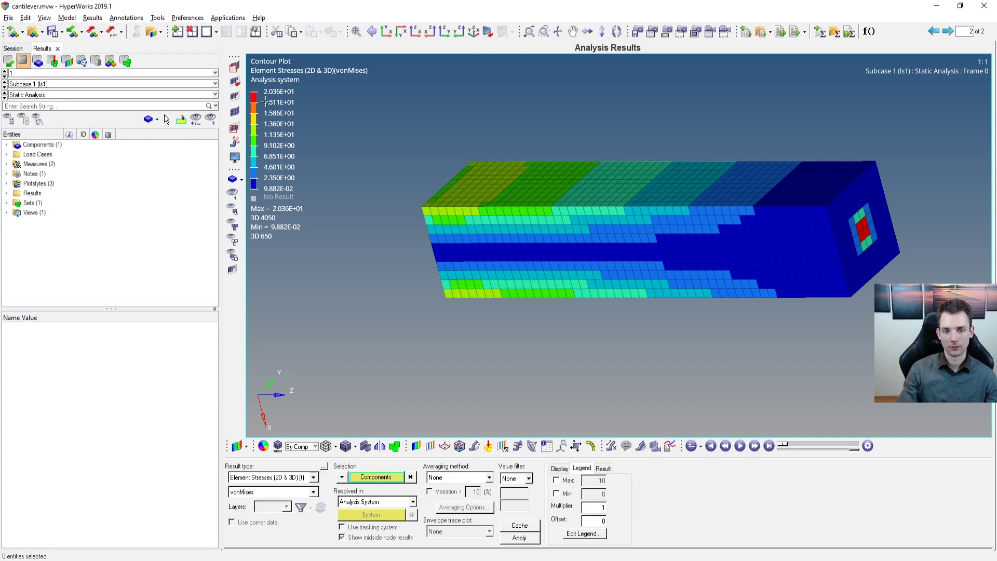
{"action": "left_click", "coordinate": [557, 481]}
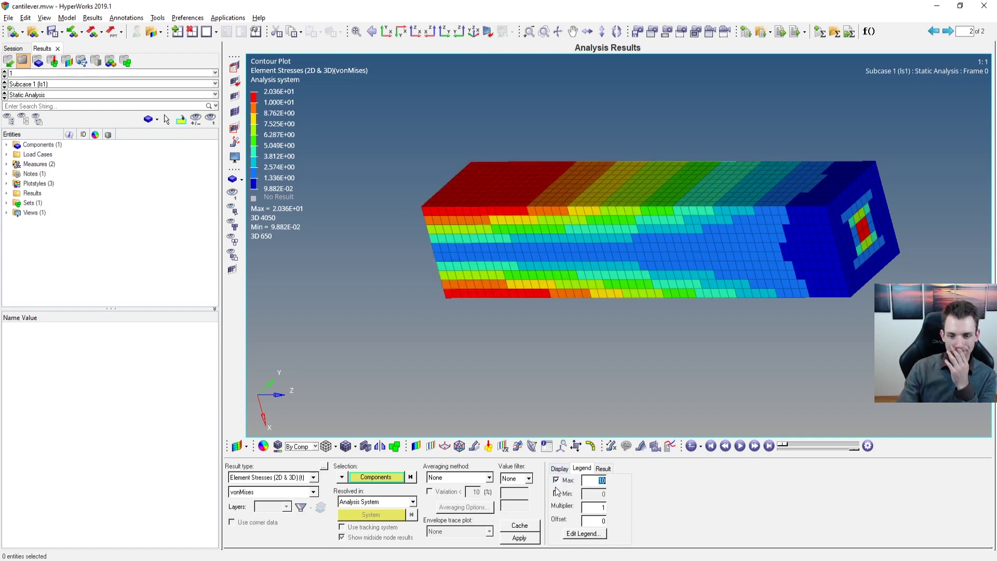
{"action": "left_click", "coordinate": [557, 481]}
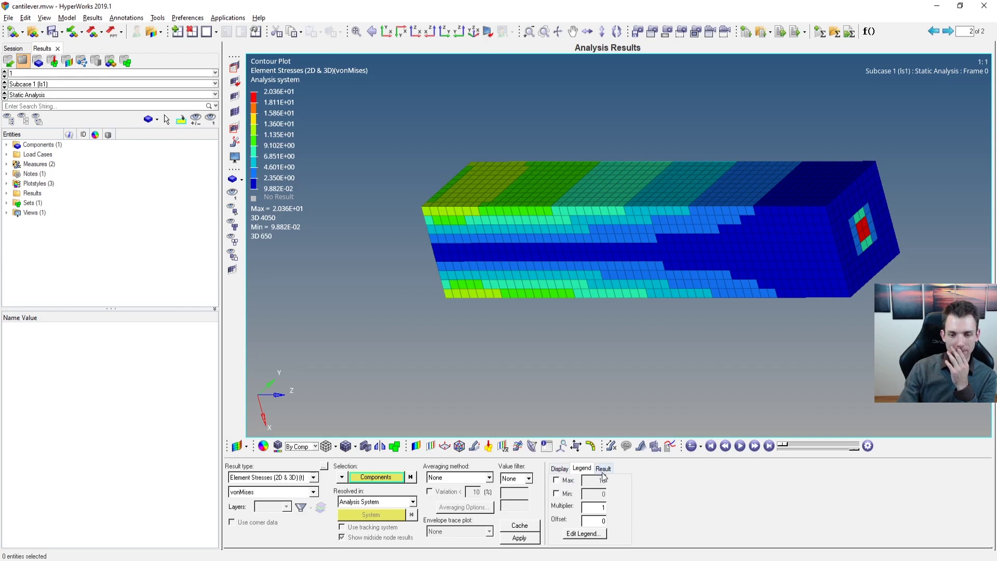
- Clear the stress contour, reapply the von Mises contour and return to the legend settings
{"action": "left_click", "coordinate": [564, 471]}
{"action": "left_click", "coordinate": [603, 469]}
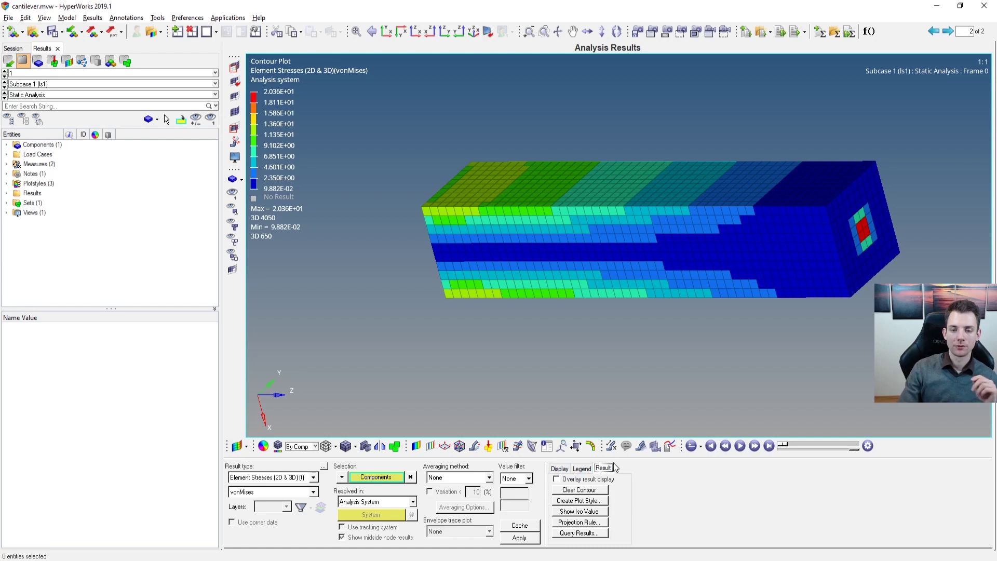
{"action": "left_click", "coordinate": [580, 490]}
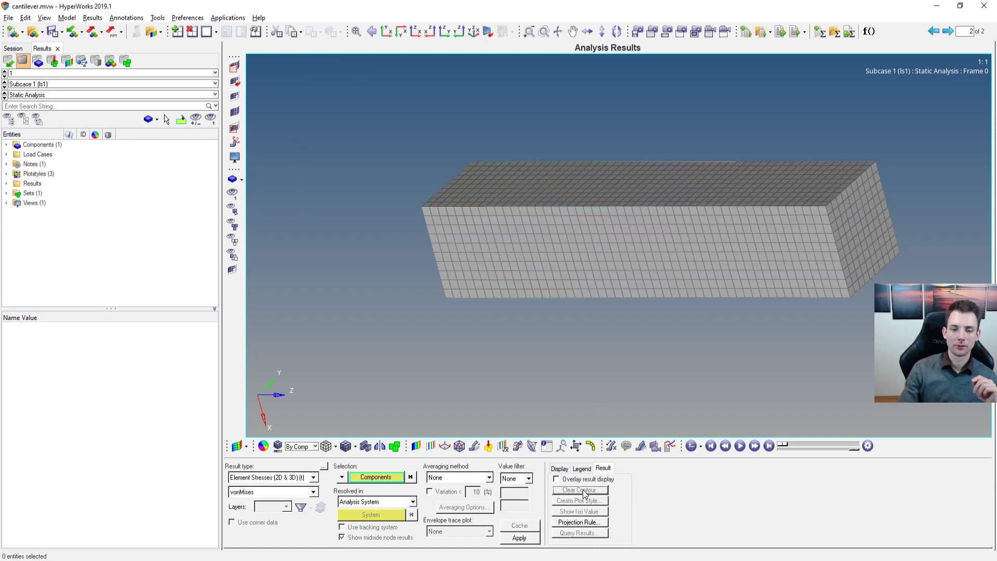
{"action": "left_click", "coordinate": [512, 539]}
{"action": "left_click", "coordinate": [582, 469]}
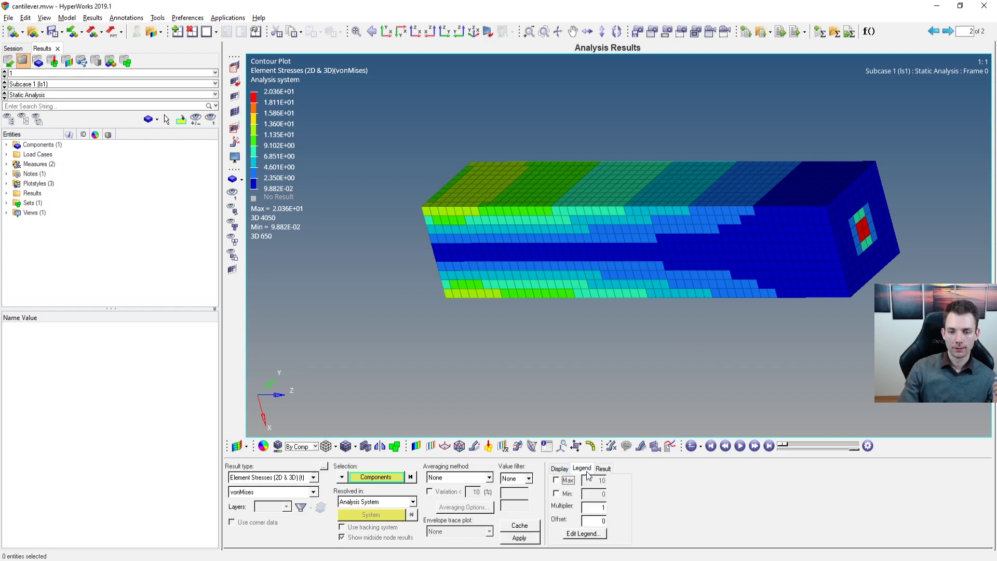
- Open the legend editor, hide the Maximum and Minimum values from the contour legend and apply the change
{"action": "left_click", "coordinate": [588, 535]}
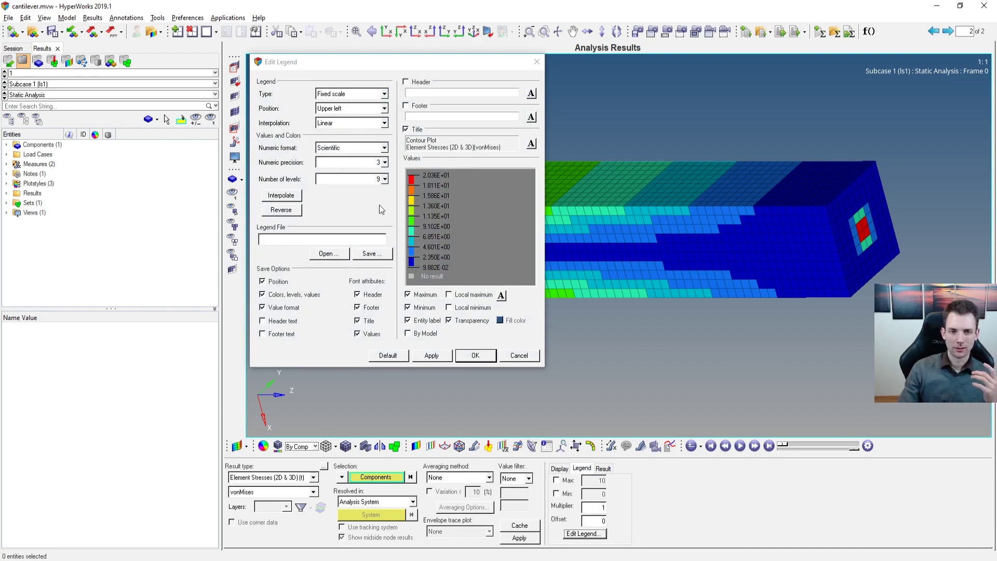
{"action": "left_click_drag", "start_coordinate": [422, 69], "coordinate": [677, 83]}
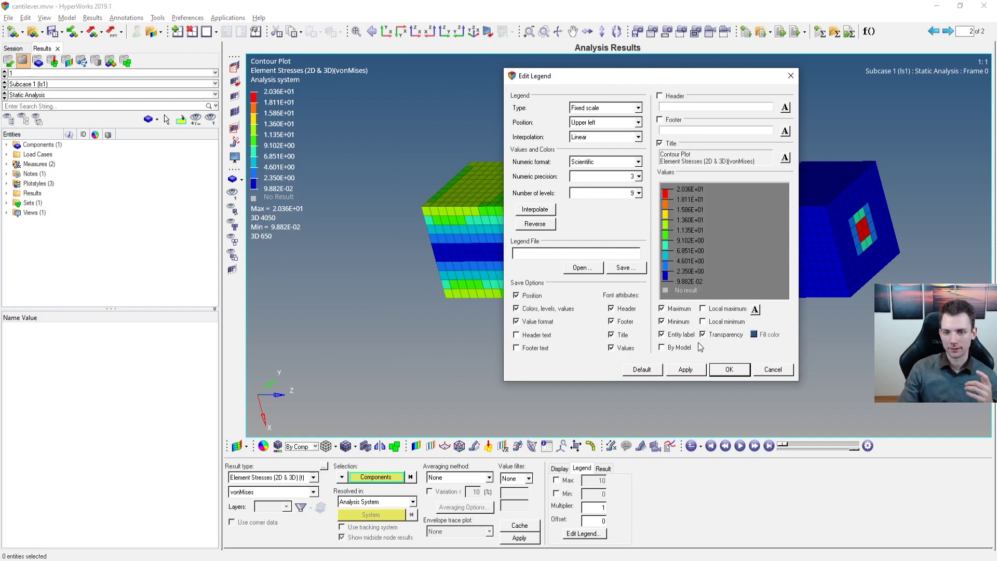
{"action": "left_click", "coordinate": [686, 370]}
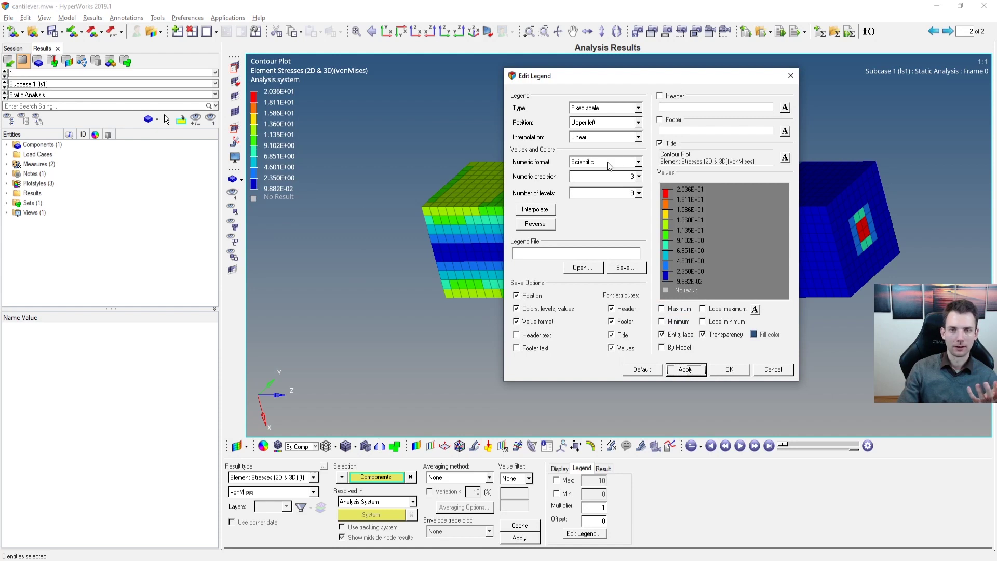
- Set the legend's numeric format to Fixed with a numeric precision of 1 and accept the legend settings
{"action": "left_click", "coordinate": [629, 162]}
{"action": "left_click", "coordinate": [605, 188]}
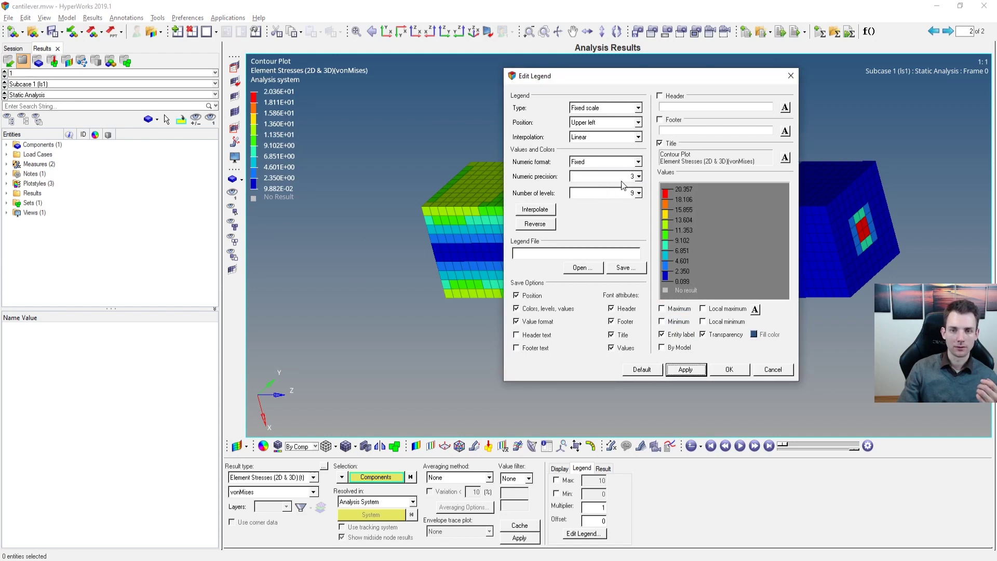
{"action": "left_click", "coordinate": [638, 177]}
{"action": "left_click", "coordinate": [618, 195]}
{"action": "left_click", "coordinate": [684, 371]}
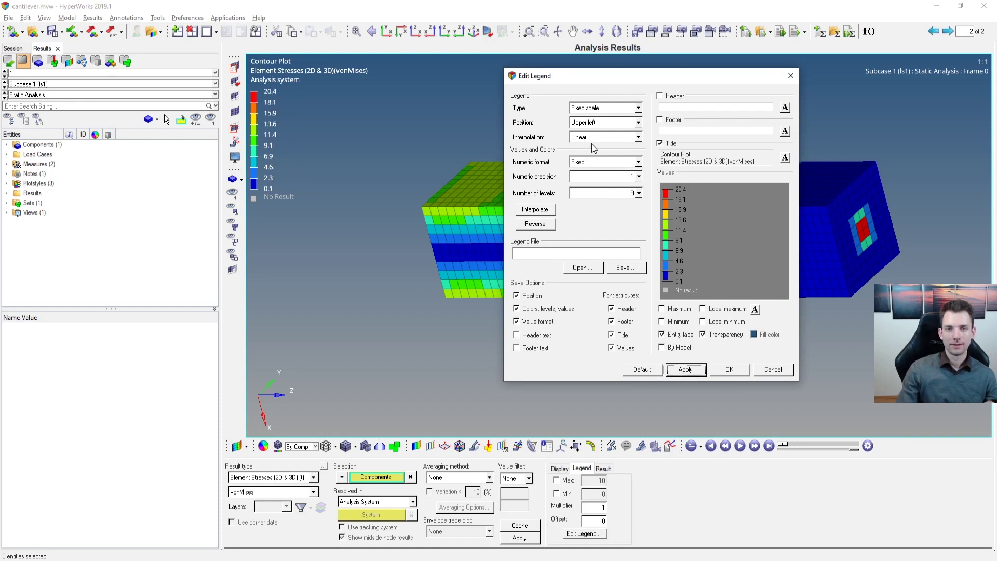
{"action": "left_click", "coordinate": [741, 369]}
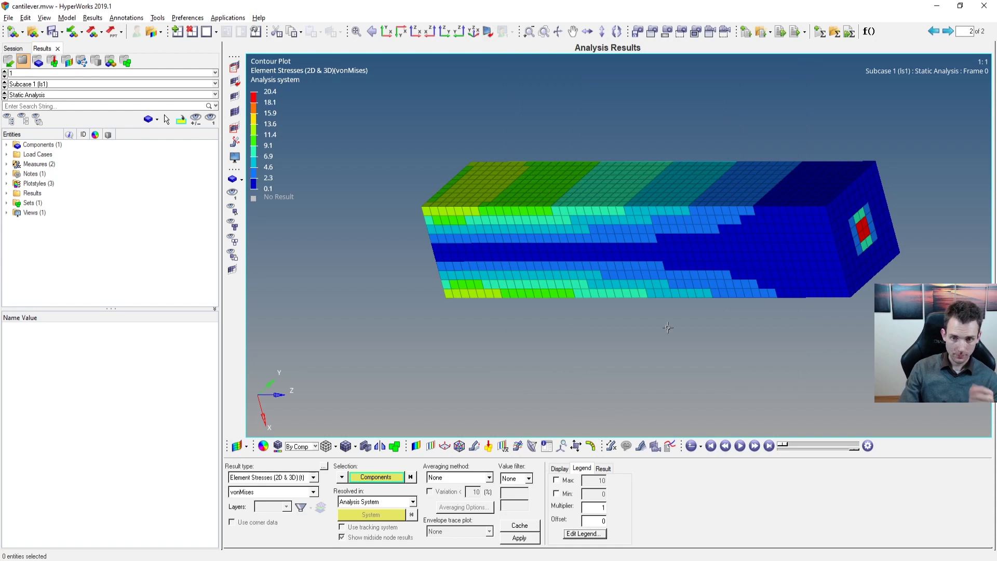
- Create an iso plot of von Mises Element Stresses (2D & 3D) for the beam with a threshold of about 4.7
{"action": "mouse_move", "coordinate": [733, 263]}
{"action": "left_mouse_down", "text": "ctrl"}
{"action": "mouse_move", "coordinate": [650, 271]}
{"action": "mouse_move", "coordinate": [659, 256]}
{"action": "mouse_move", "coordinate": [531, 271]}
{"action": "mouse_move", "coordinate": [571, 244]}
{"action": "mouse_move", "coordinate": [525, 224]}
{"action": "left_mouse_up", "text": "ctrl"}
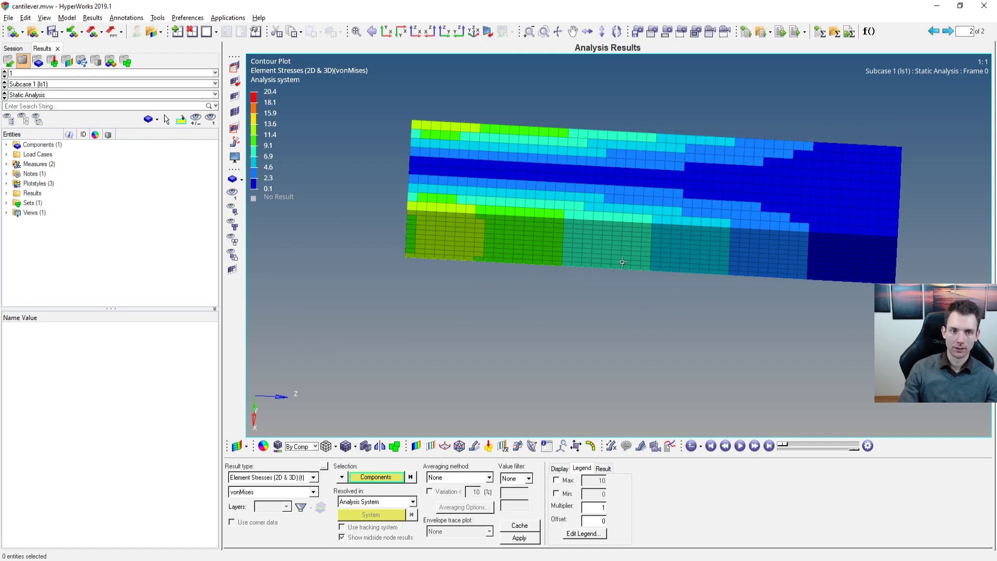
{"action": "left_click", "coordinate": [431, 447]}
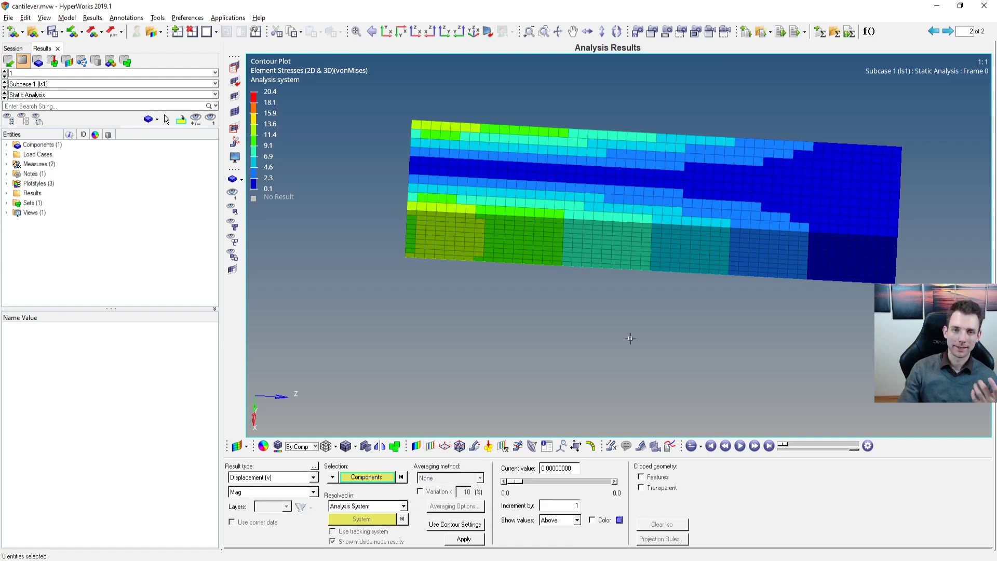
{"action": "left_click", "coordinate": [300, 481]}
{"action": "left_click", "coordinate": [240, 496]}
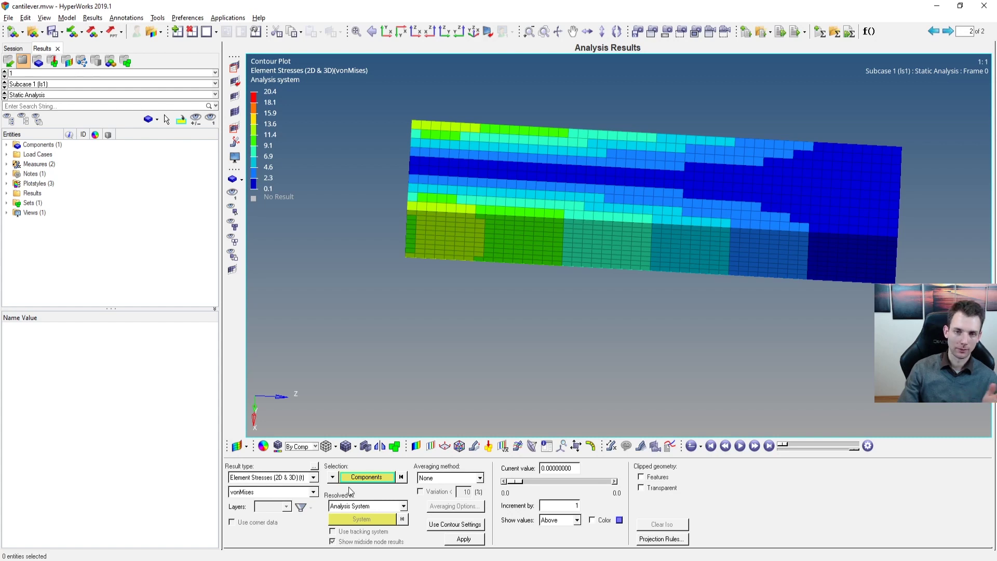
{"action": "left_click", "coordinate": [464, 540]}
{"action": "left_click_drag", "start_coordinate": [560, 481], "coordinate": [536, 474]}
- Show iso values below the threshold, raise it to about 5.9, and return to showing values above it
{"action": "left_click", "coordinate": [577, 520]}
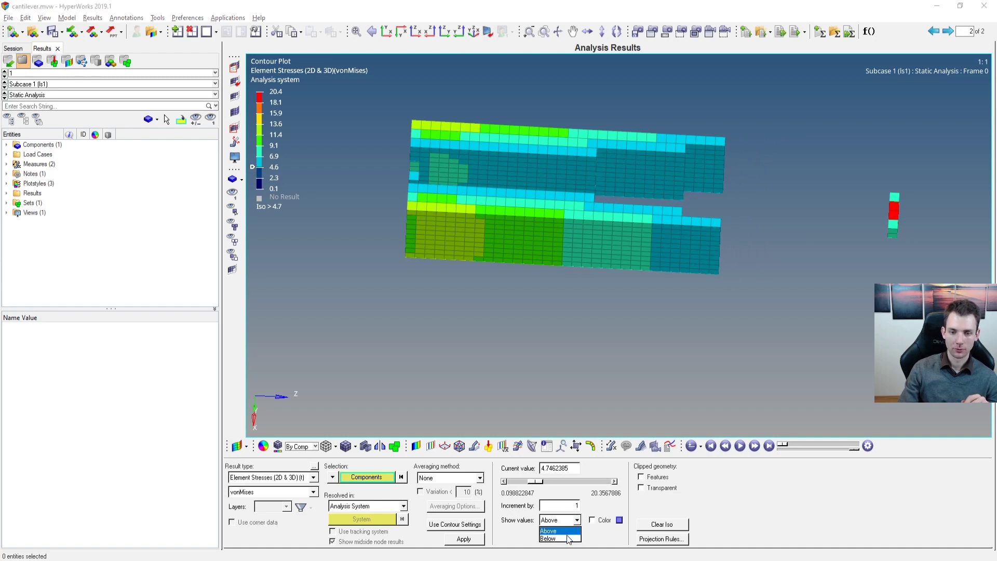
{"action": "left_click", "coordinate": [551, 539]}
{"action": "left_click_drag", "start_coordinate": [538, 482], "coordinate": [546, 482]}
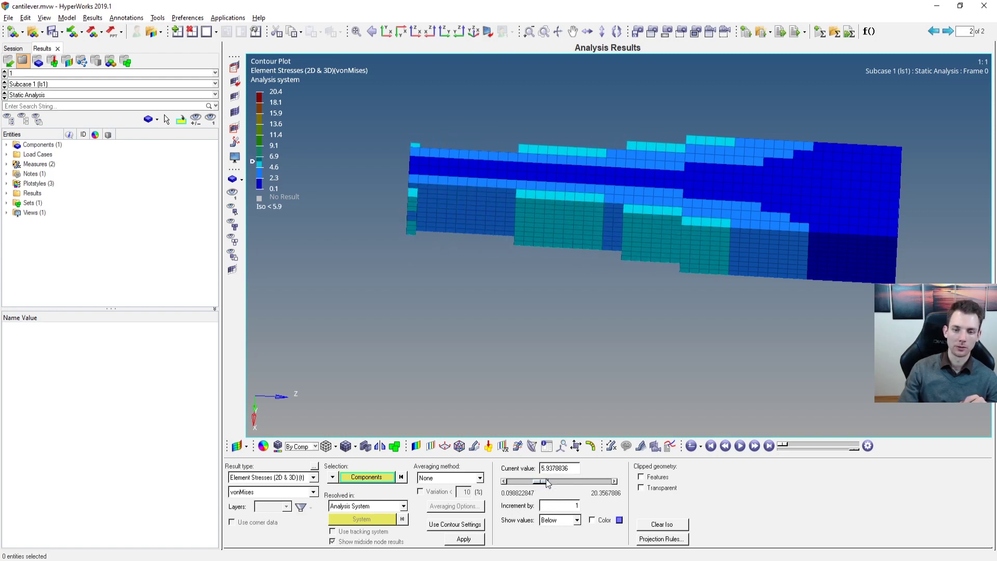
{"action": "left_click", "coordinate": [555, 520]}
{"action": "left_click", "coordinate": [552, 528]}
{"action": "mouse_move", "coordinate": [543, 481]}
{"action": "left_mouse_down"}
{"action": "mouse_move", "coordinate": [552, 482]}
{"action": "mouse_move", "coordinate": [520, 486]}
{"action": "mouse_move", "coordinate": [552, 485]}
{"action": "mouse_move", "coordinate": [541, 483]}
{"action": "left_mouse_up"}
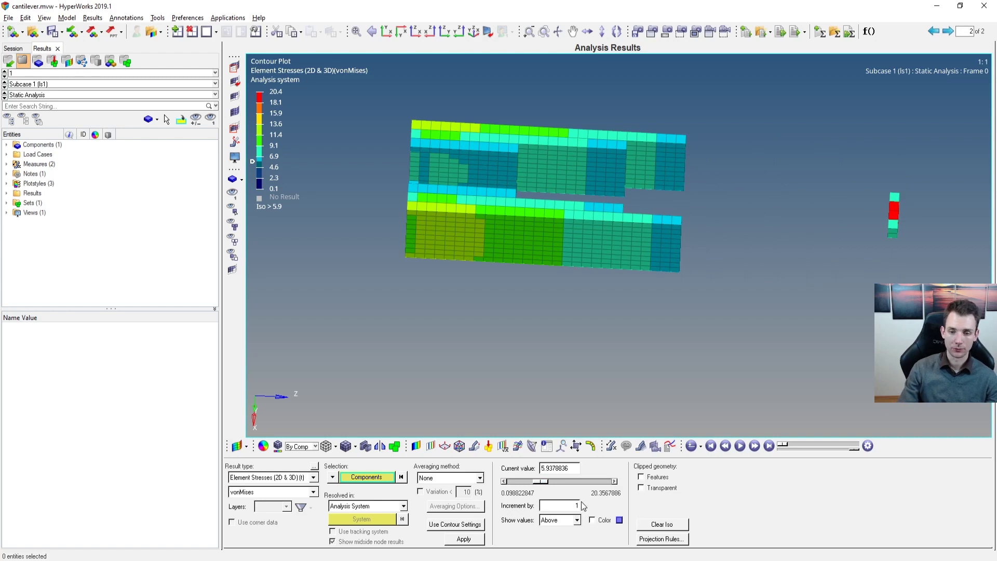
- Display the clipped geometry with Features and Transparent enabled, and view the iso regions inside the beam
{"action": "left_click", "coordinate": [653, 478]}
{"action": "left_click", "coordinate": [654, 487]}
{"action": "left_click_drag", "start_coordinate": [682, 399], "coordinate": [685, 285], "text": "ctrl"}
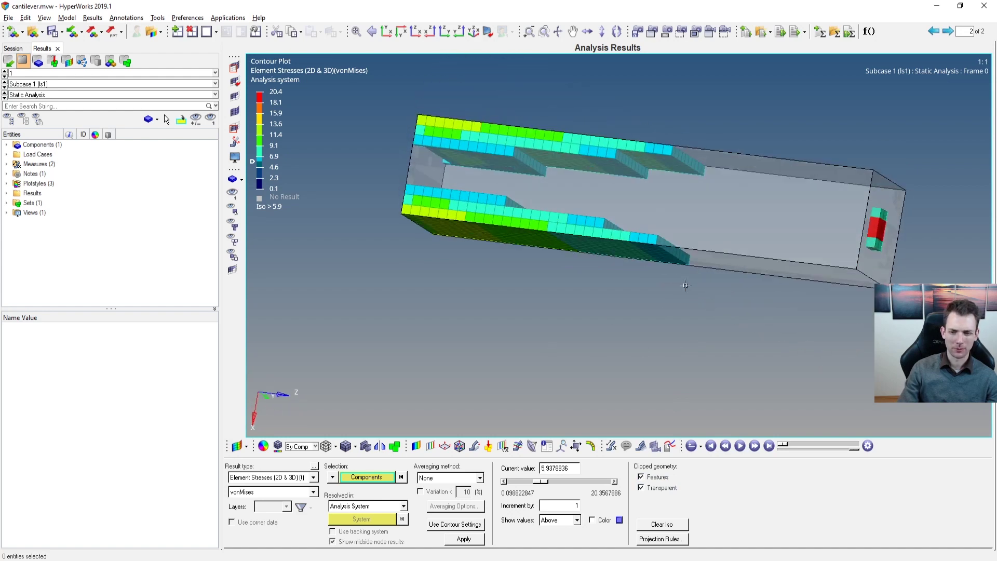
{"action": "left_click", "coordinate": [655, 487]}
{"action": "left_click", "coordinate": [656, 487]}
{"action": "left_click_drag", "start_coordinate": [592, 233], "coordinate": [687, 237], "text": "ctrl"}
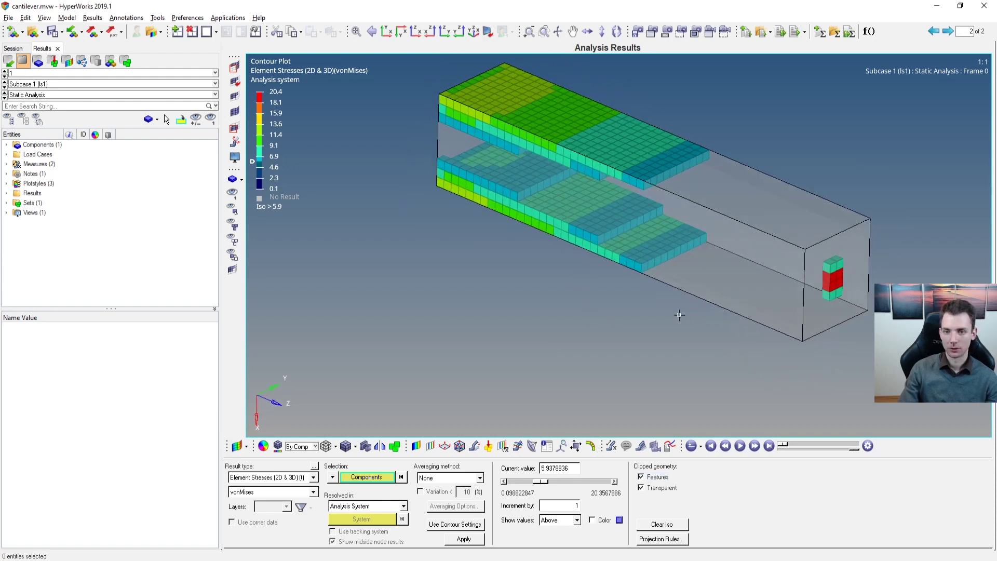
- Lower the iso threshold to its minimum, turn off Transparent for the clipped geometry and clear the iso plot
{"action": "left_click_drag", "start_coordinate": [544, 481], "coordinate": [506, 469]}
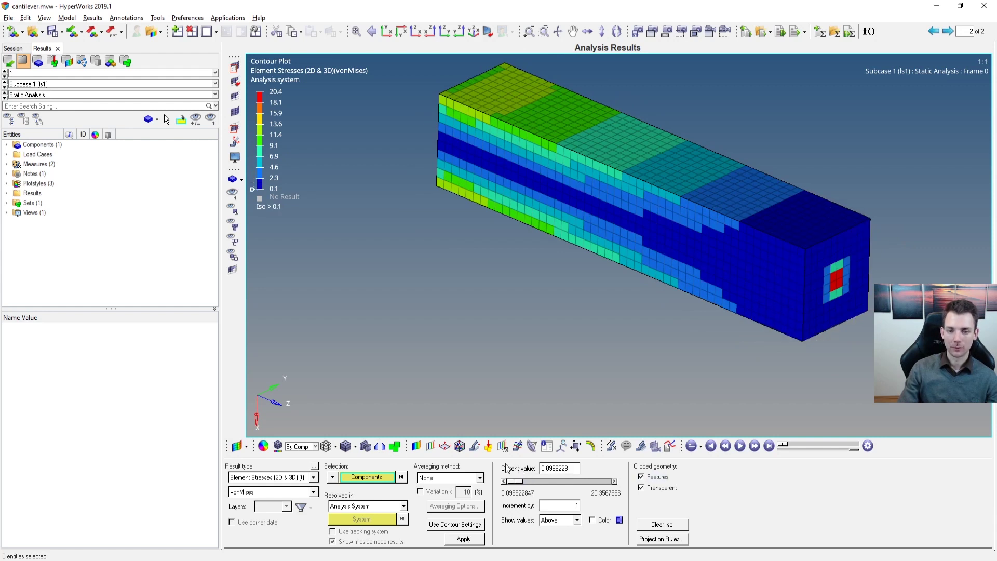
{"action": "left_click", "coordinate": [654, 489]}
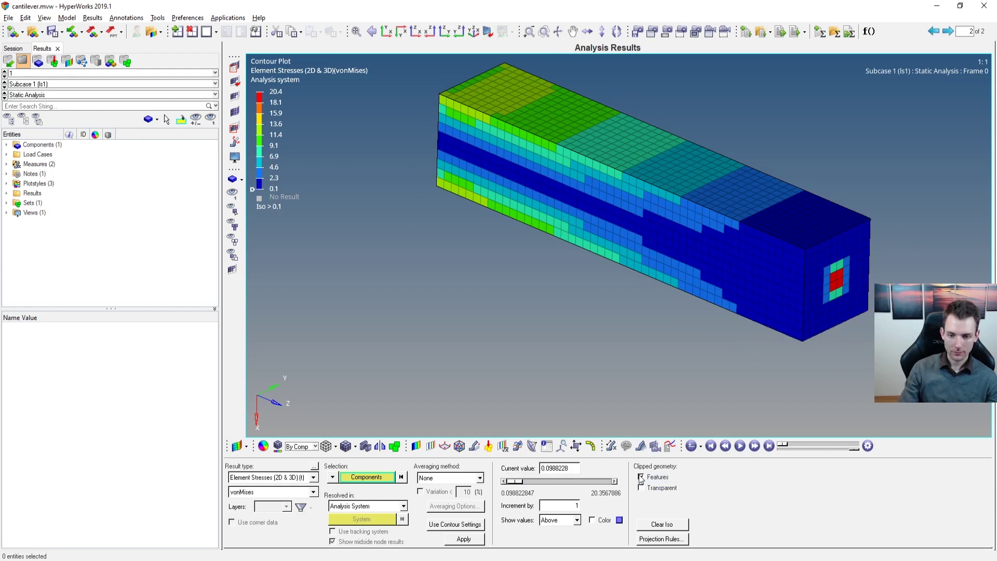
{"action": "left_click", "coordinate": [676, 527]}
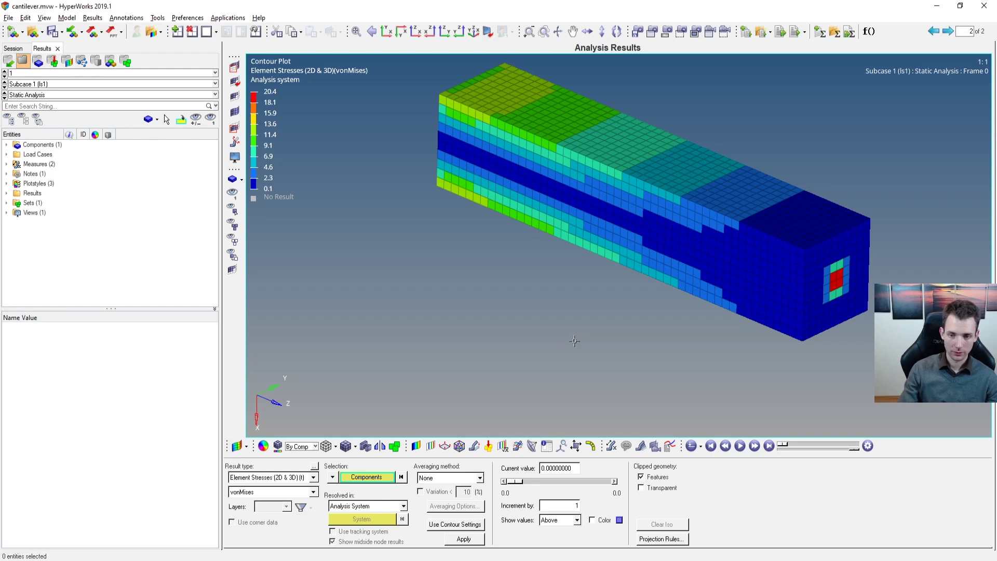
- Play the static analysis animation, inspect the deformation closely at the beam's loaded end, and return to the full beam view
{"action": "left_click", "coordinate": [741, 446]}
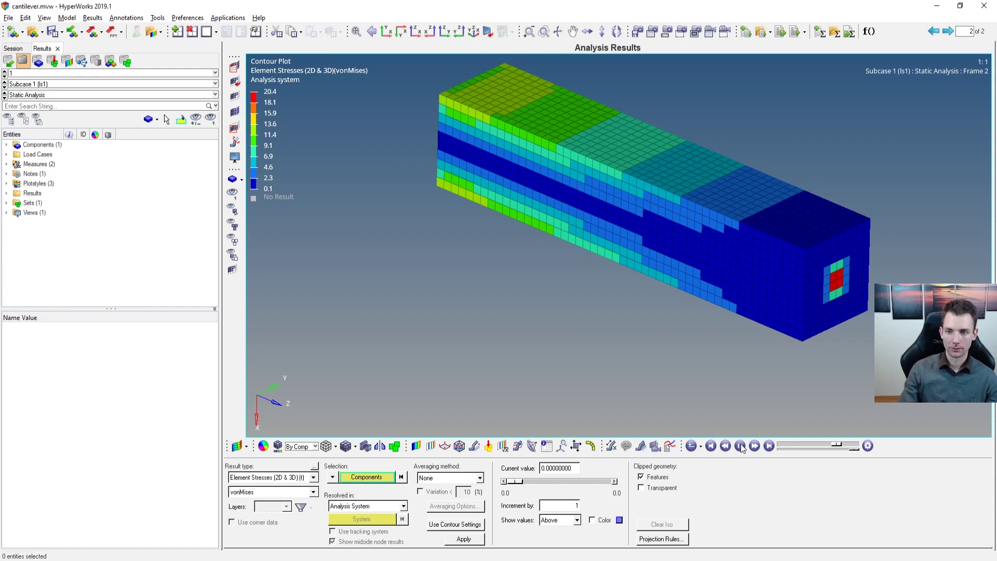
{"action": "right_click", "coordinate": [734, 250]}
{"action": "scroll", "coordinate": [769, 177], "scroll_direction": "up", "scroll_amount": 3}
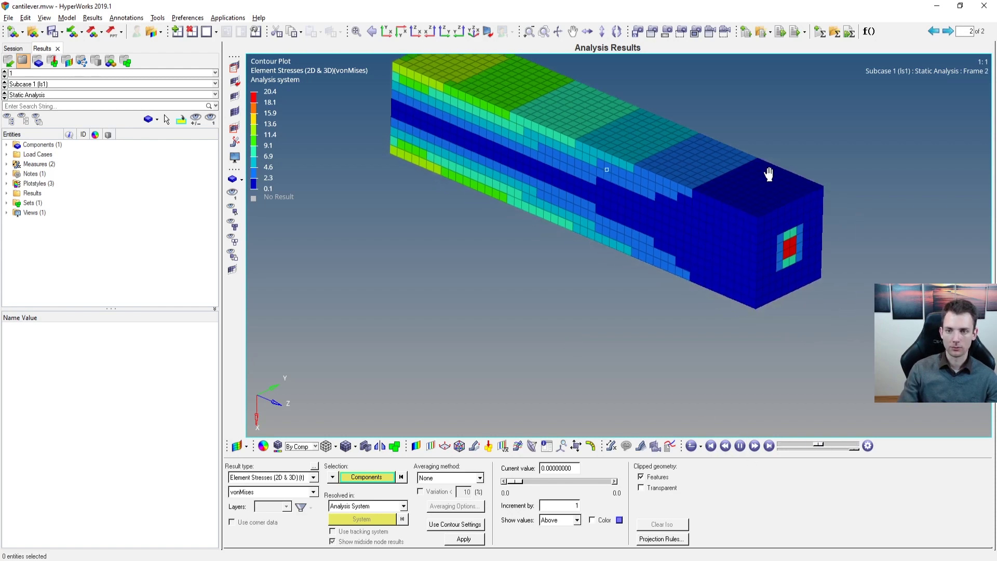
{"action": "scroll", "coordinate": [758, 195], "scroll_direction": "up", "scroll_amount": 10}
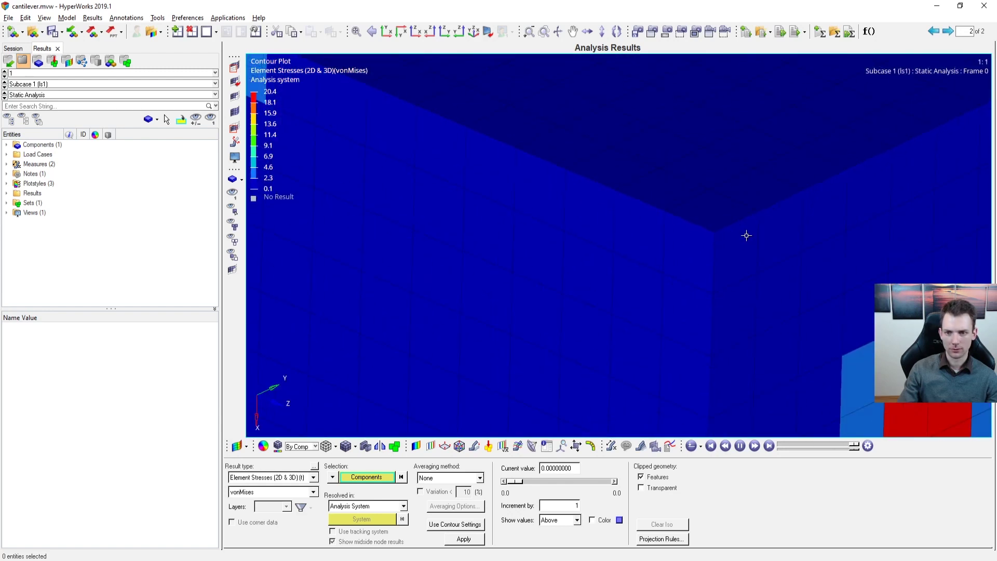
{"action": "scroll", "coordinate": [716, 228], "scroll_direction": "up", "scroll_amount": 1}
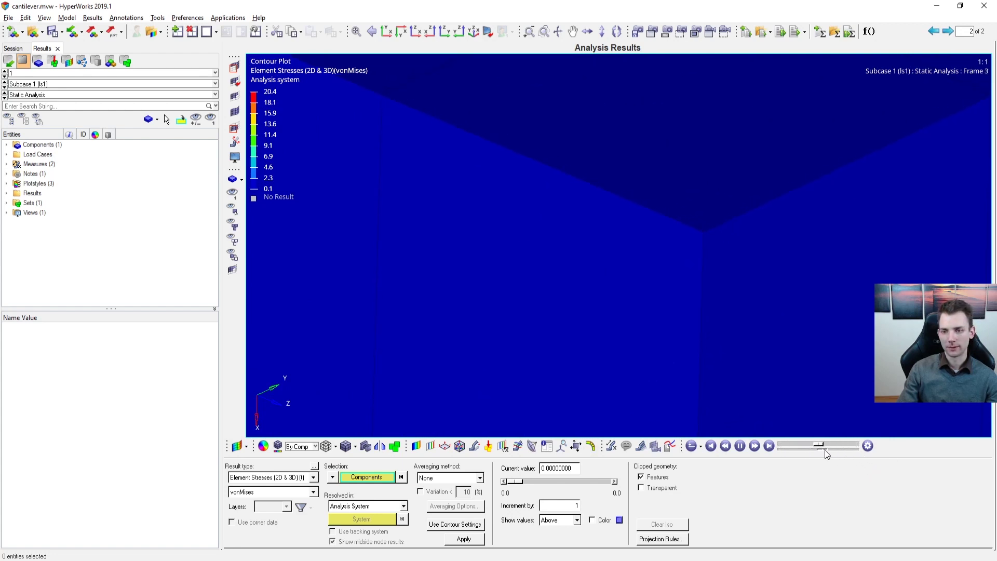
{"action": "key", "text": "f"}
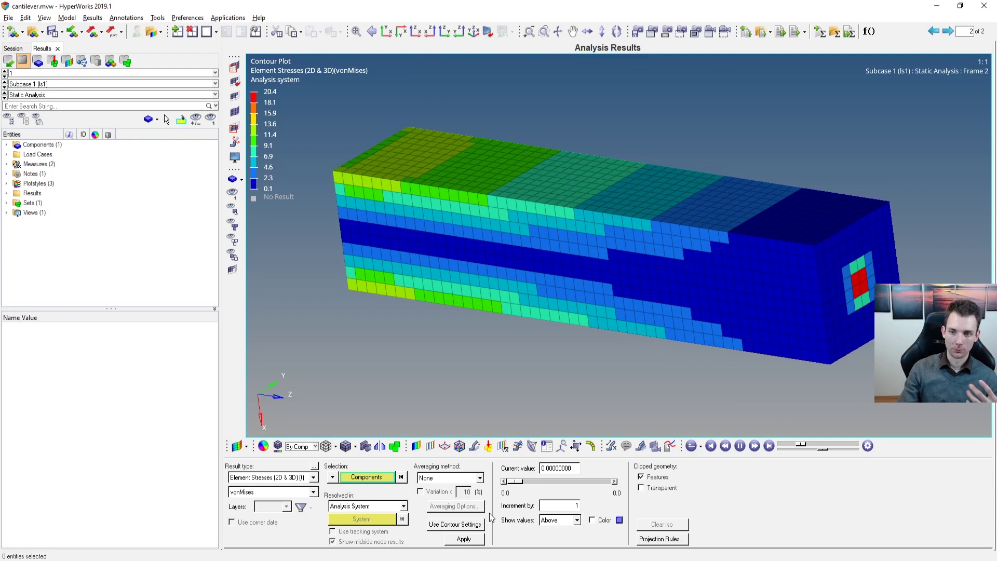
- Apply a uniform deformed shape scale factor of 100 and adjust the animation speed
{"action": "left_click", "coordinate": [474, 446]}
{"action": "double_click", "coordinate": [281, 523]}
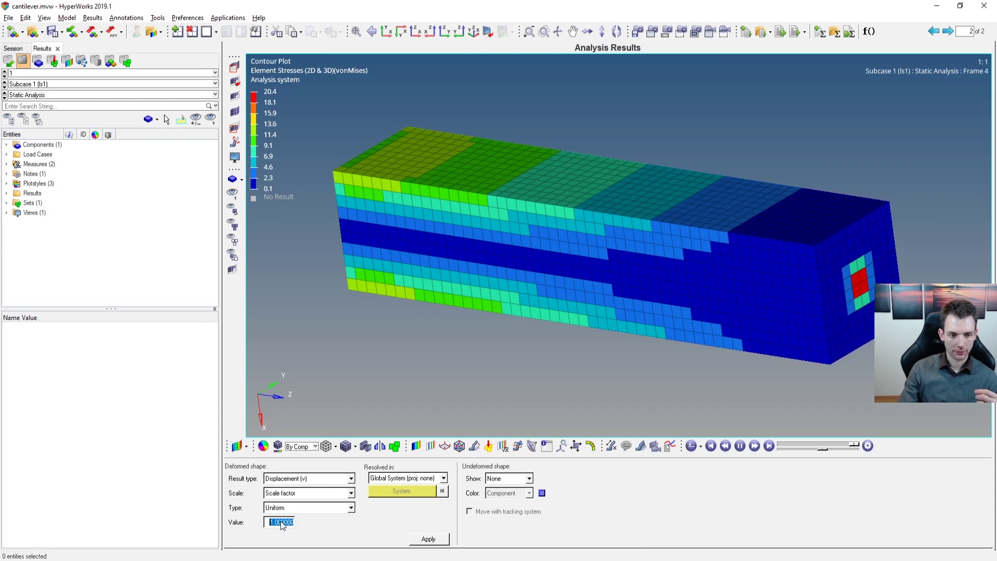
{"action": "type", "text": "100"}
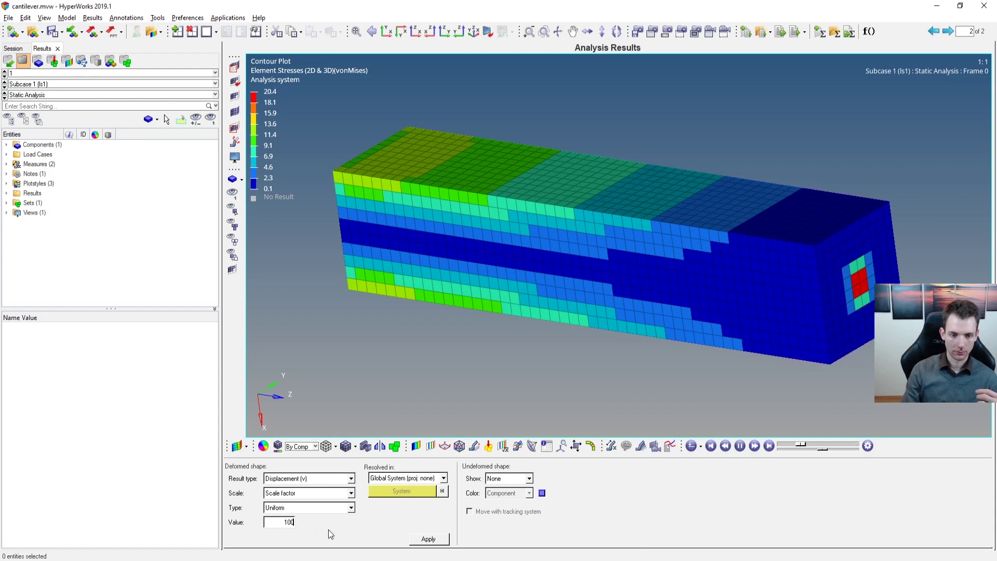
{"action": "left_click", "coordinate": [429, 538]}
{"action": "mouse_move", "coordinate": [817, 448]}
{"action": "left_mouse_down"}
{"action": "mouse_move", "coordinate": [830, 450]}
{"action": "mouse_move", "coordinate": [784, 448]}
{"action": "mouse_move", "coordinate": [835, 451]}
{"action": "mouse_move", "coordinate": [795, 448]}
{"action": "mouse_move", "coordinate": [807, 451]}
{"action": "left_mouse_up"}
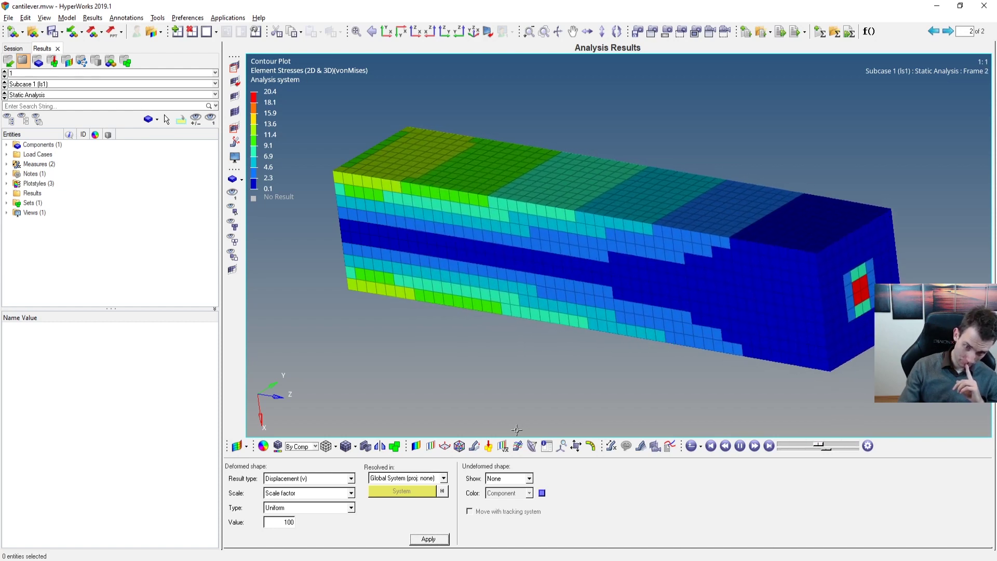
- Go to the last animation frame, query the red element on the loaded end face and look through the available query properties
{"action": "left_click", "coordinate": [548, 446]}
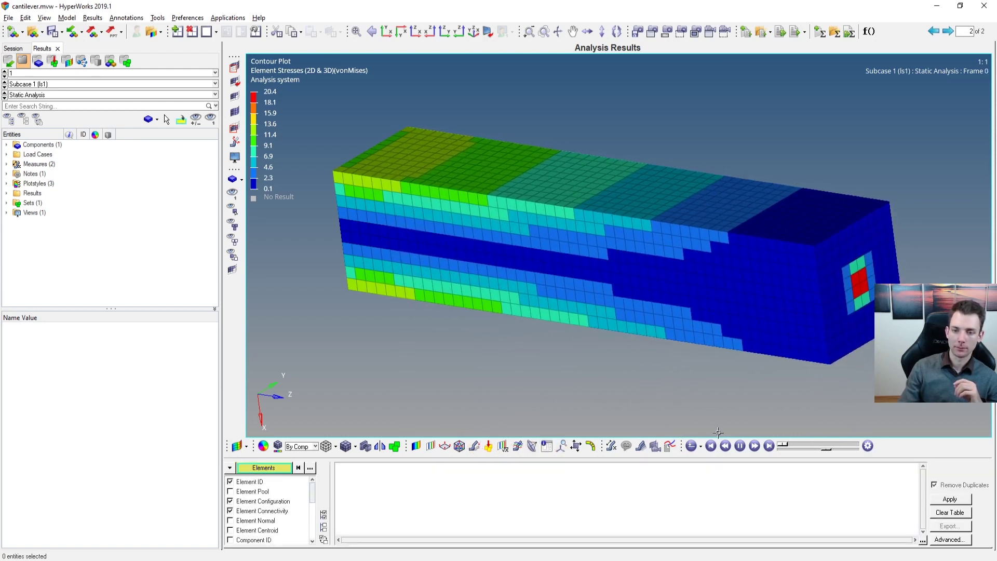
{"action": "left_click", "coordinate": [769, 446]}
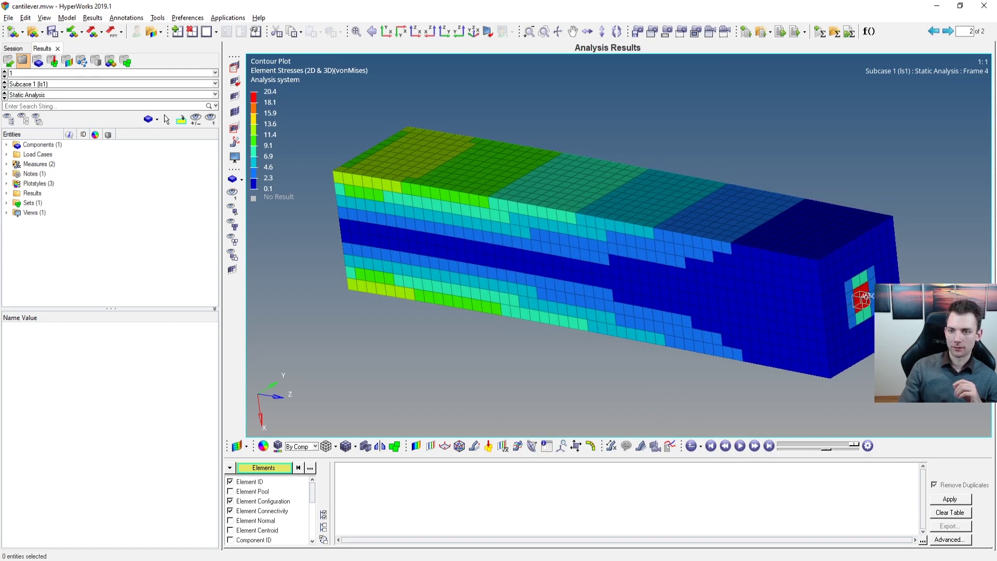
{"action": "left_click", "coordinate": [863, 299]}
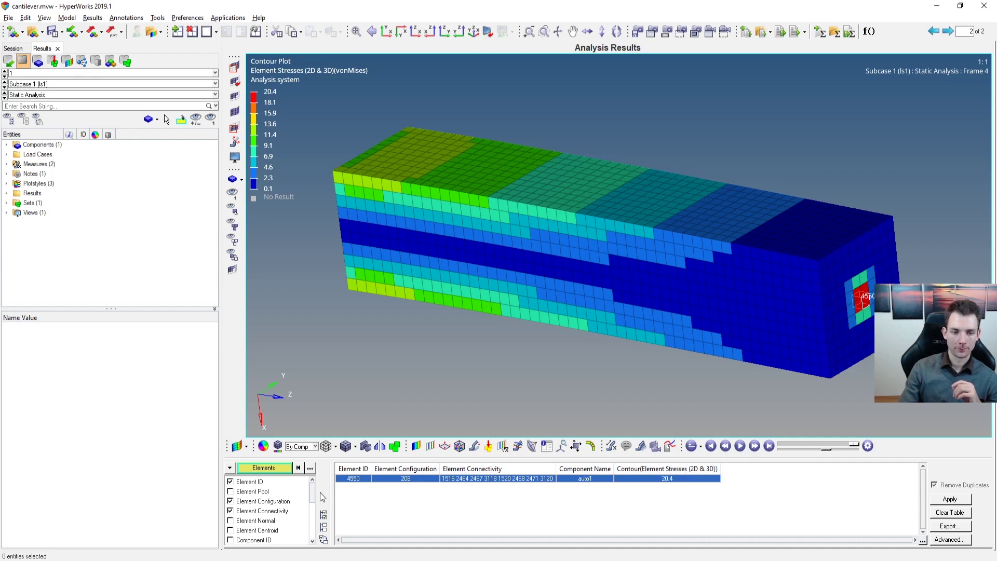
{"action": "scroll", "coordinate": [315, 496], "scroll_direction": "down", "scroll_amount": 4}
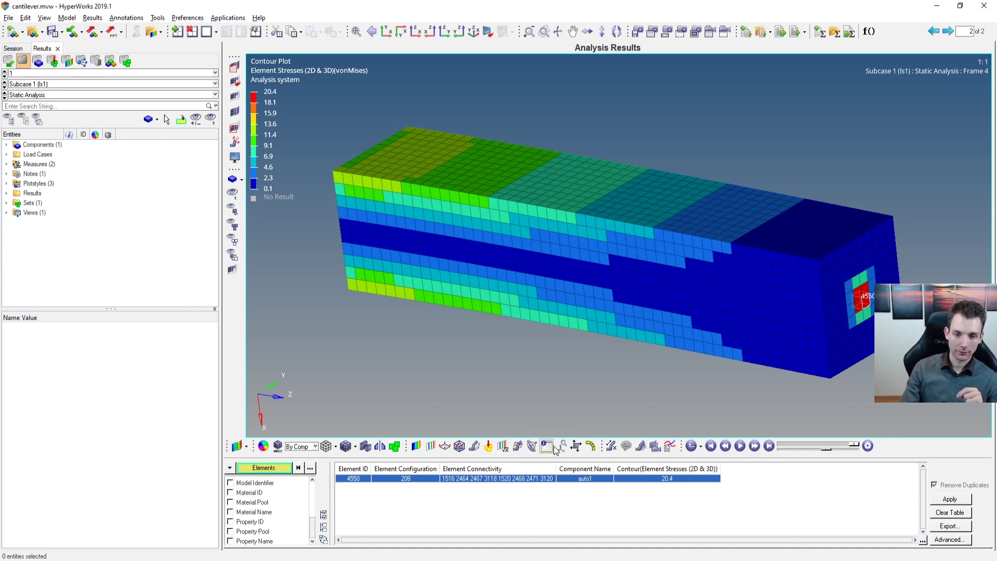
- Add a new measure group, measure the distance between two nodes on the beam and delete that measurement
{"action": "left_click", "coordinate": [612, 449]}
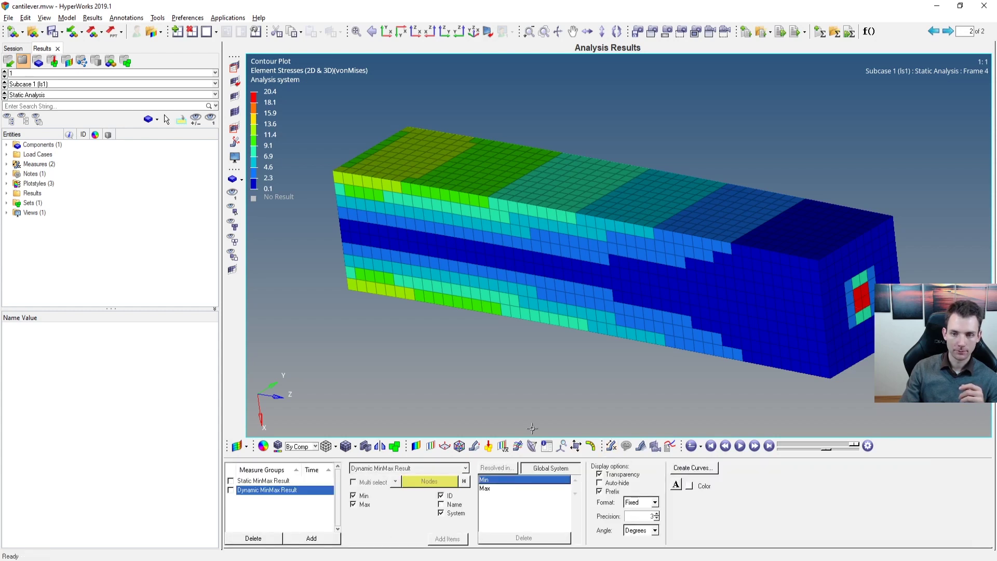
{"action": "left_click", "coordinate": [308, 540]}
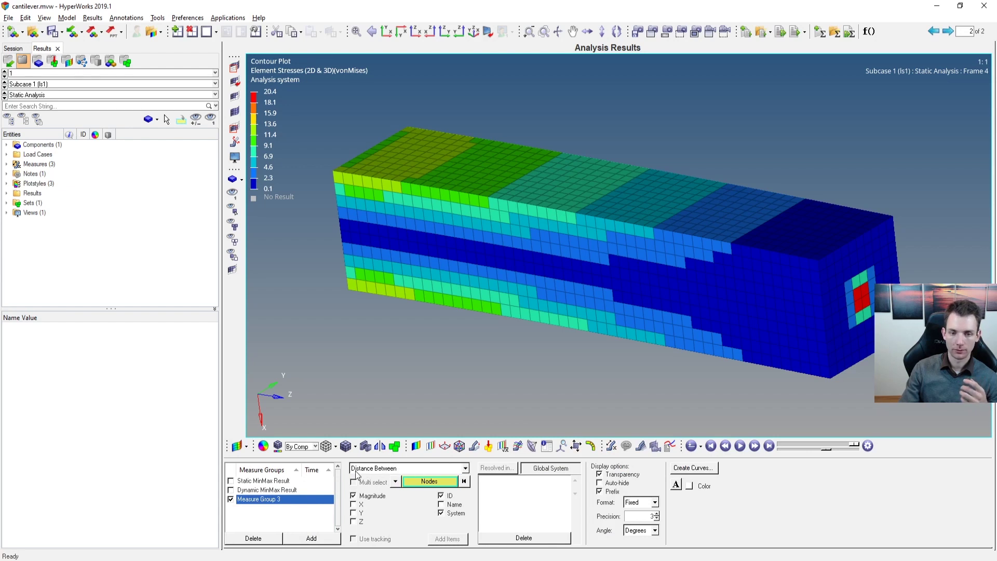
{"action": "left_click", "coordinate": [664, 242]}
{"action": "left_click", "coordinate": [832, 228]}
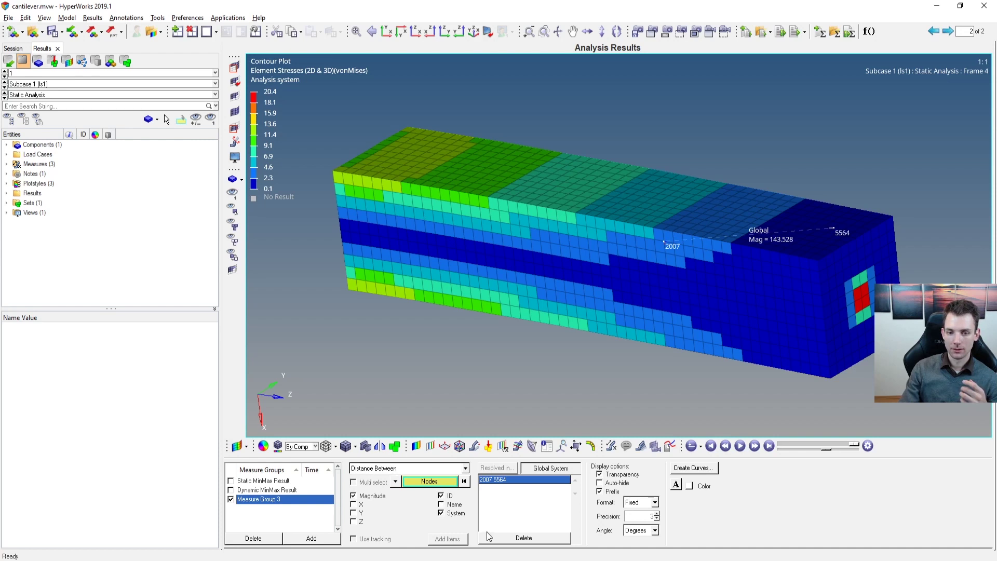
{"action": "left_click", "coordinate": [513, 539]}
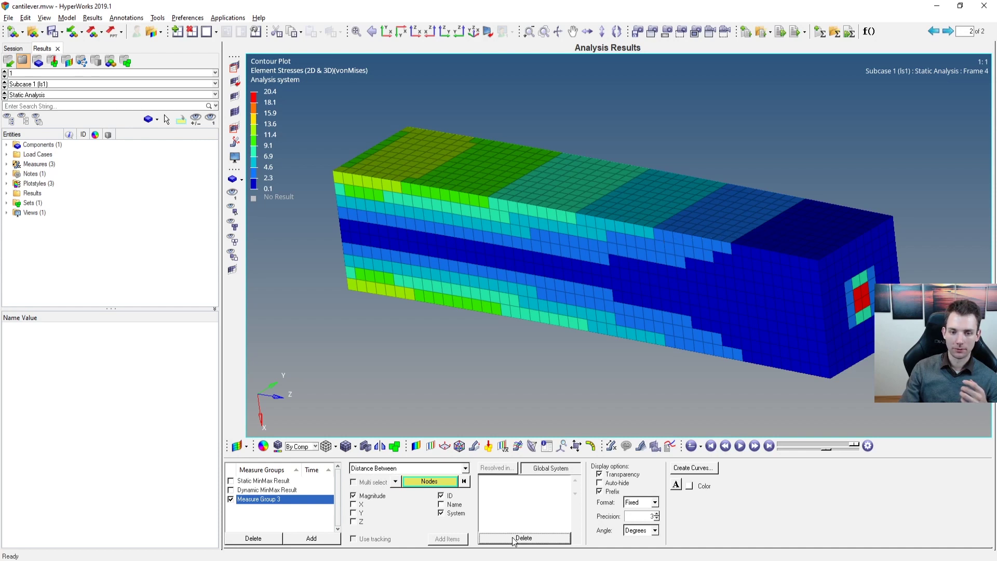
- Measure the elemental contour value on six elements spread over the side and end face near the beam's loaded end
{"action": "left_click", "coordinate": [440, 470]}
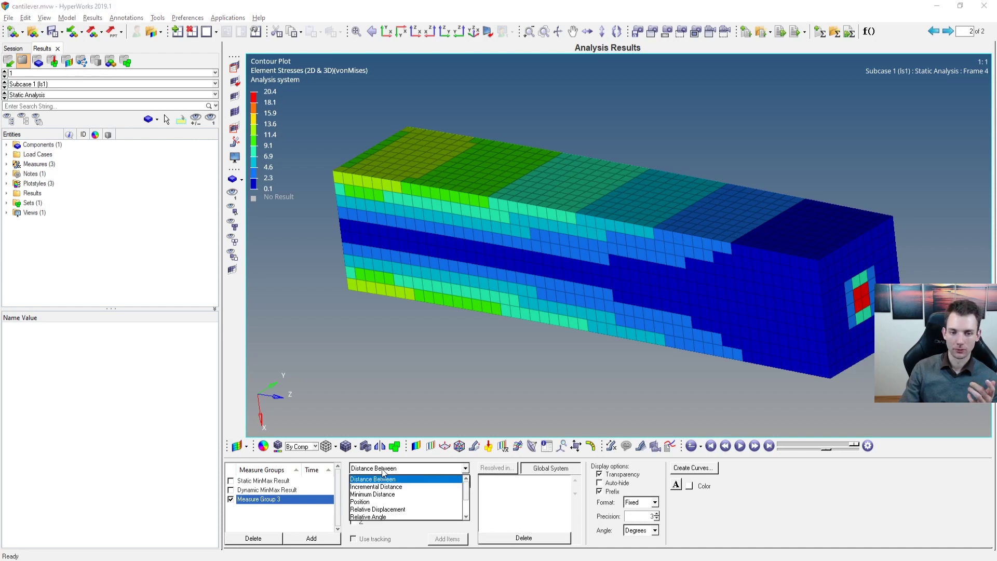
{"action": "scroll", "coordinate": [384, 503], "scroll_direction": "down", "scroll_amount": 2}
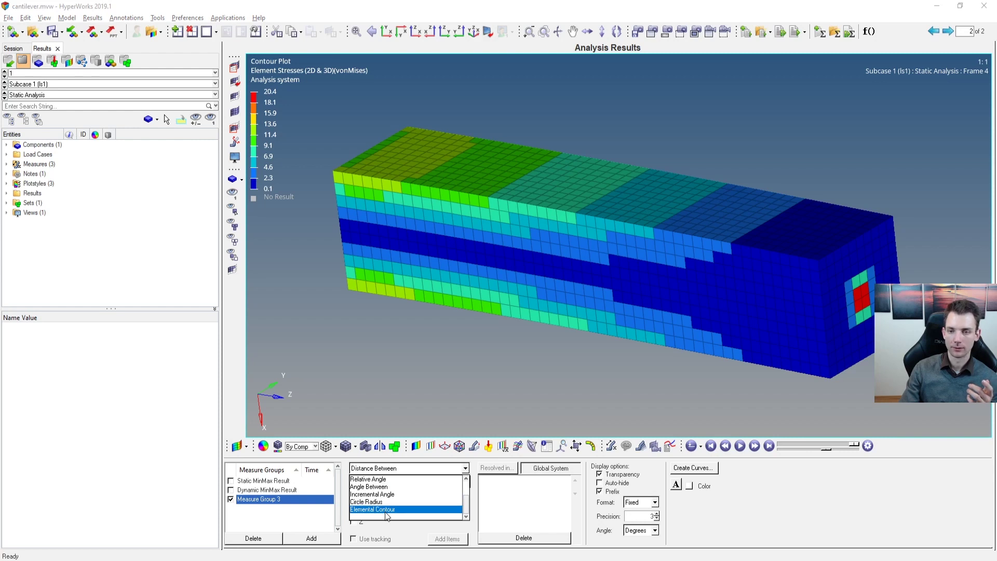
{"action": "left_click", "coordinate": [387, 512]}
{"action": "left_click", "coordinate": [861, 294]}
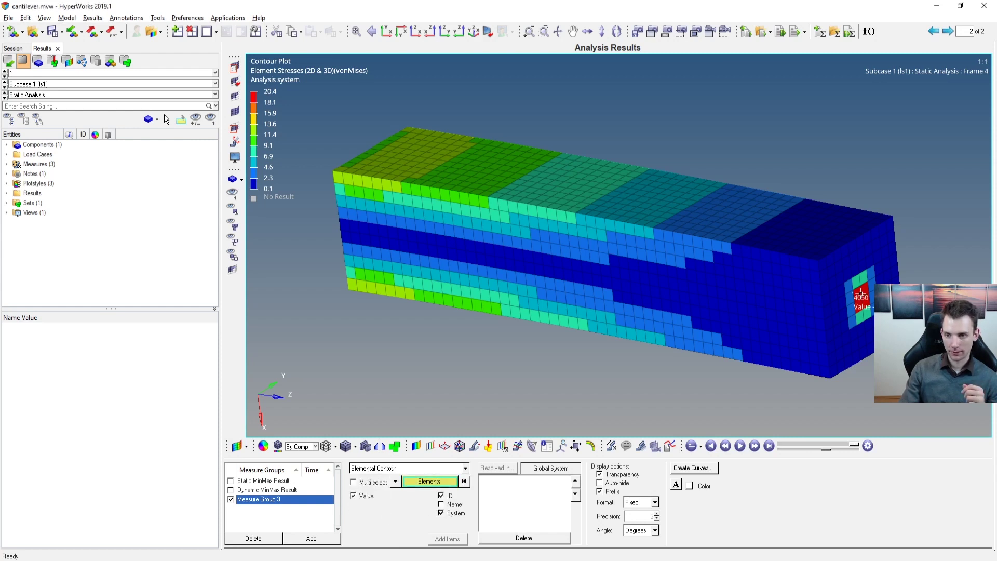
{"action": "left_click", "coordinate": [756, 245]}
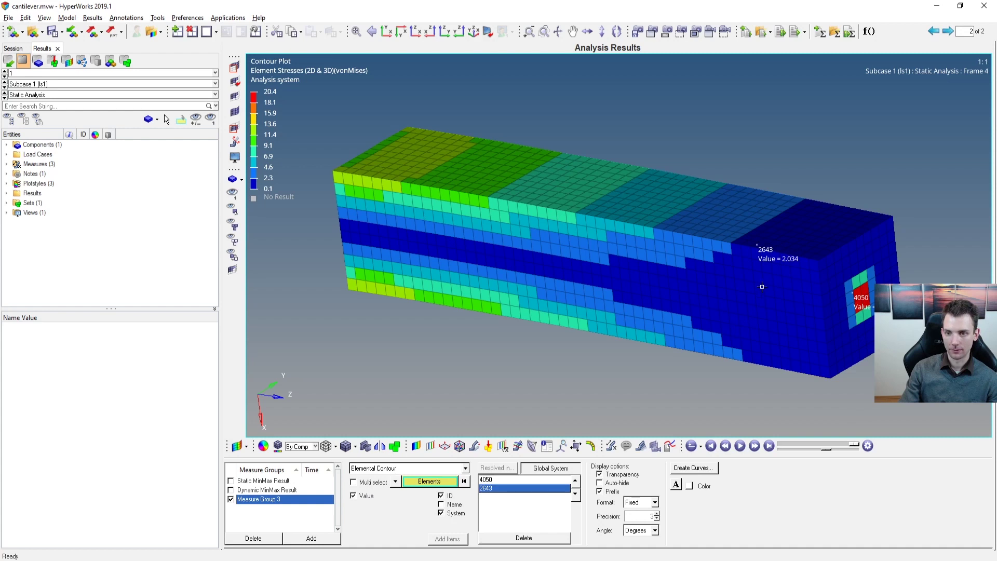
{"action": "scroll", "coordinate": [792, 264], "scroll_direction": "up", "scroll_amount": 2}
{"action": "left_click", "coordinate": [877, 233]}
{"action": "left_click", "coordinate": [653, 257]}
{"action": "left_click", "coordinate": [734, 320]}
{"action": "left_click", "coordinate": [810, 351]}
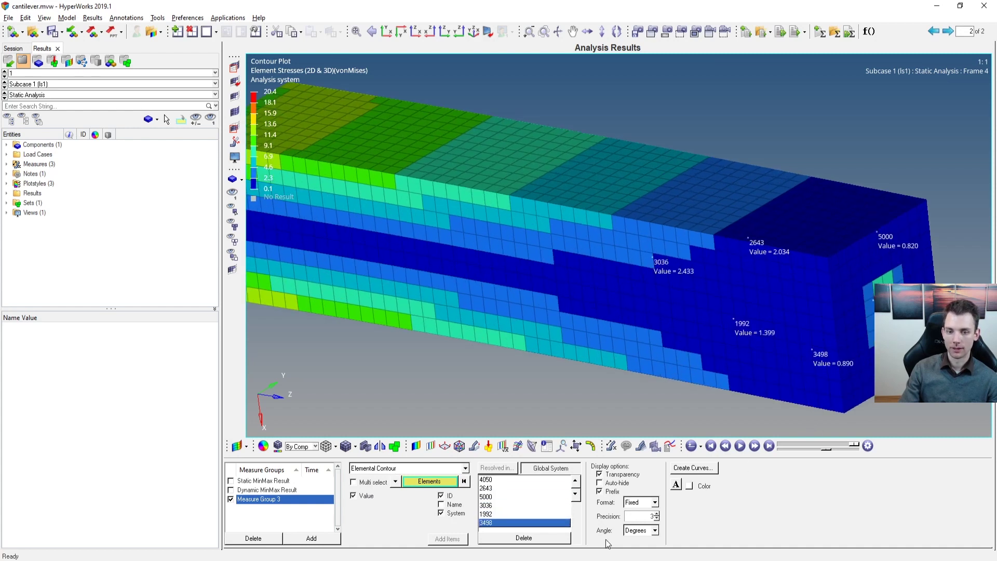
- Delete all the elemental contour measurements from Measure Group 3
{"action": "left_click", "coordinate": [522, 542]}
{"action": "left_click", "coordinate": [521, 540]}
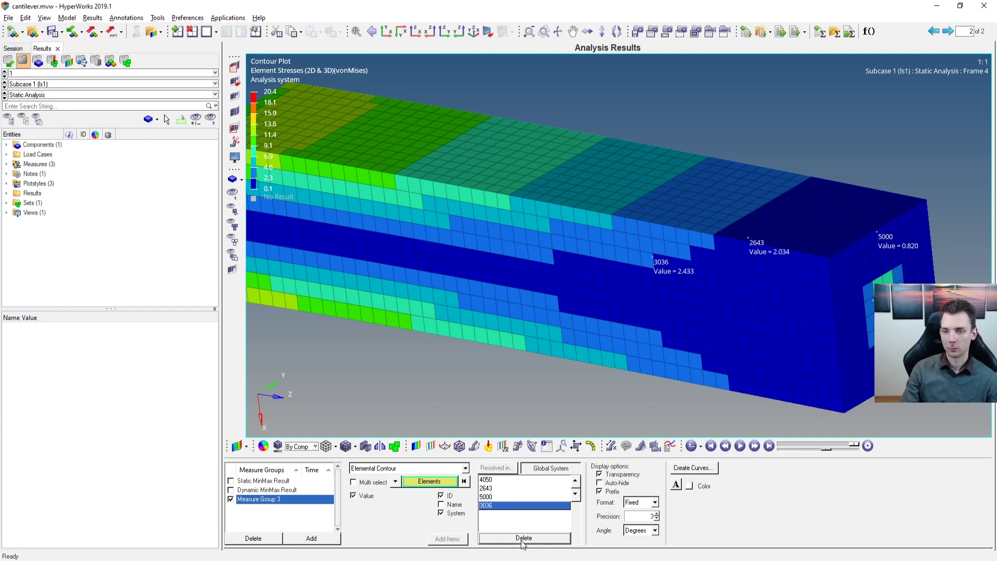
{"action": "left_click", "coordinate": [521, 541]}
{"action": "left_click", "coordinate": [521, 540]}
{"action": "left_click", "coordinate": [521, 541]}
{"action": "left_click", "coordinate": [521, 541]}
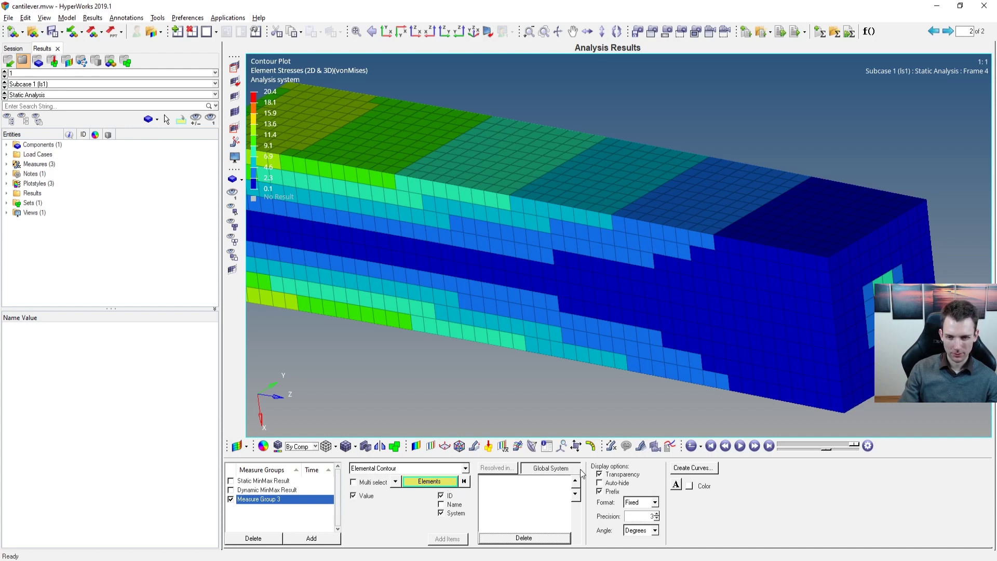
- Add a new note attached to the window and place it beside the upper corner of the beam's loaded end
{"action": "left_click", "coordinate": [627, 445]}
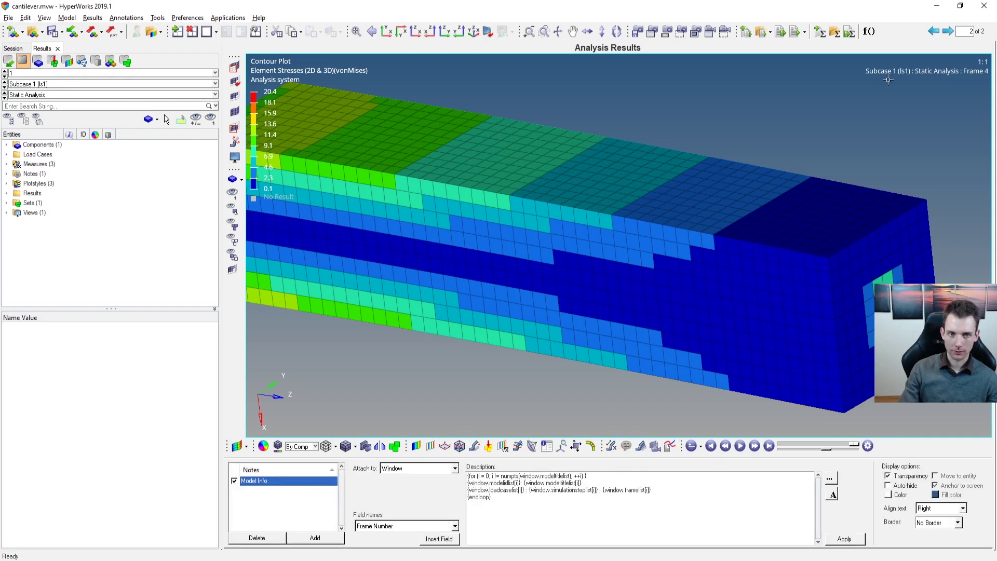
{"action": "left_click", "coordinate": [315, 537]}
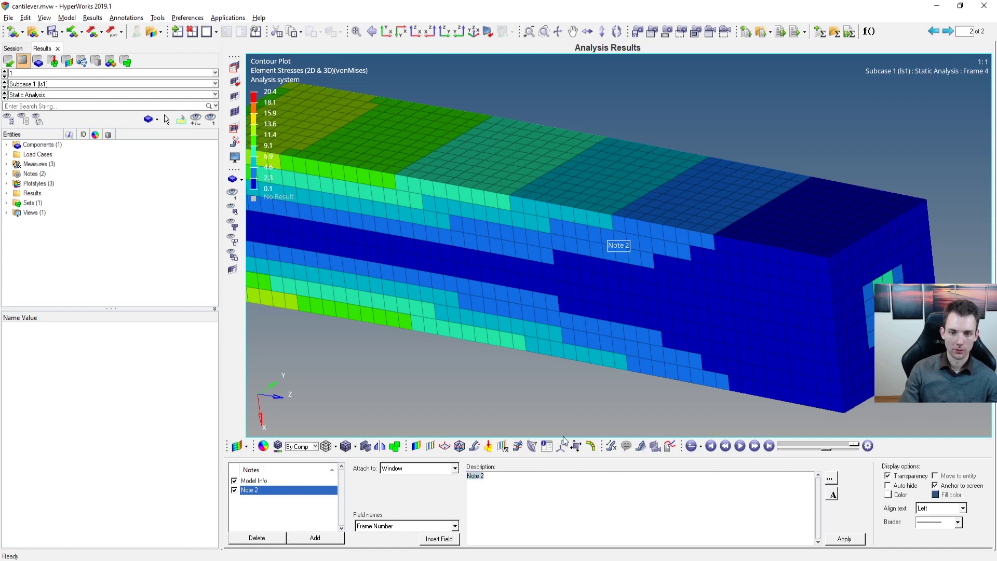
{"action": "left_click_drag", "start_coordinate": [619, 246], "coordinate": [938, 192]}
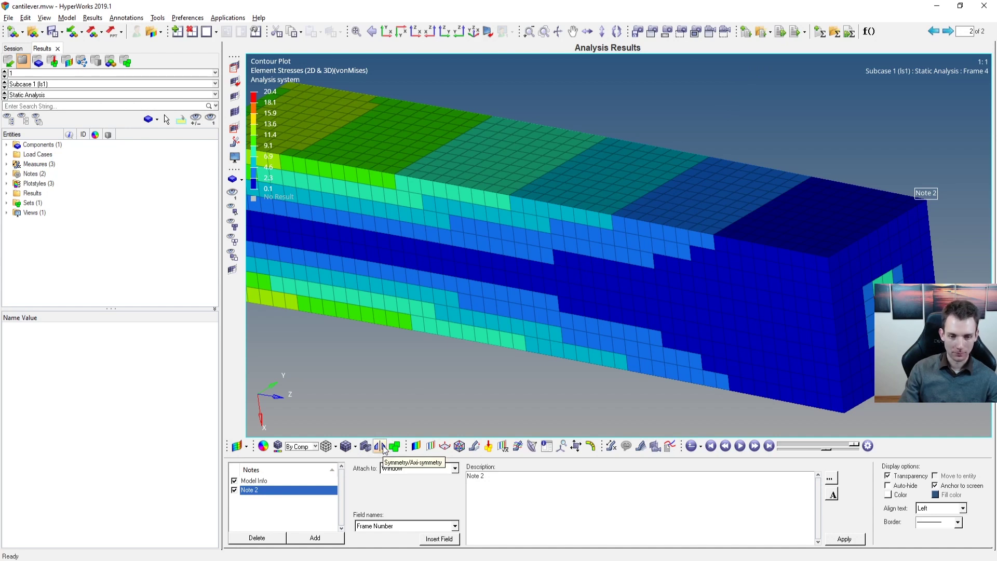
- Mask a window of elements across the middle of the beam and restore all the masked elements
{"action": "left_click", "coordinate": [365, 447]}
{"action": "left_click_drag", "start_coordinate": [653, 98], "coordinate": [448, 322], "text": "shift"}
{"action": "key", "text": "f"}
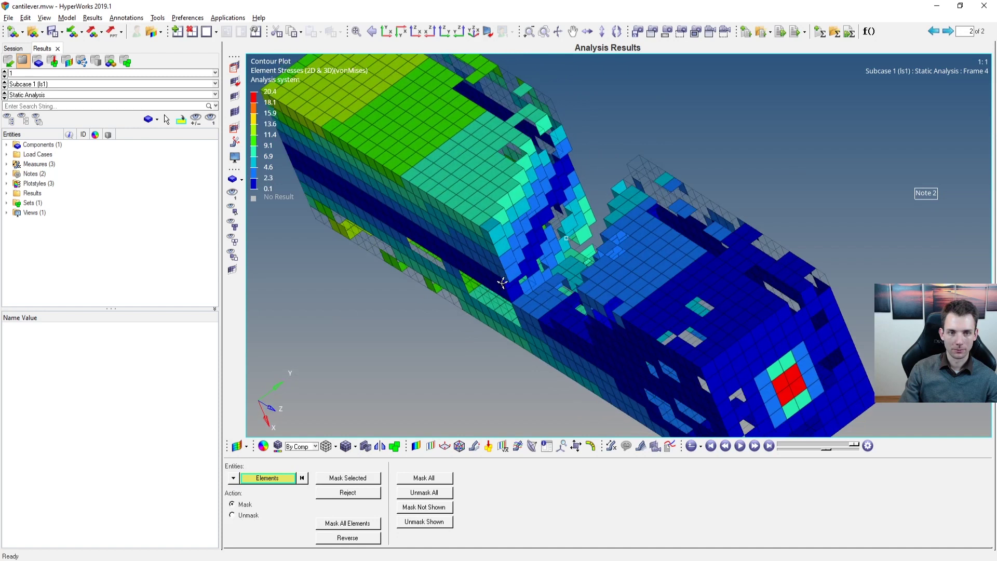
{"action": "left_click", "coordinate": [234, 67]}
{"action": "left_click", "coordinate": [235, 112]}
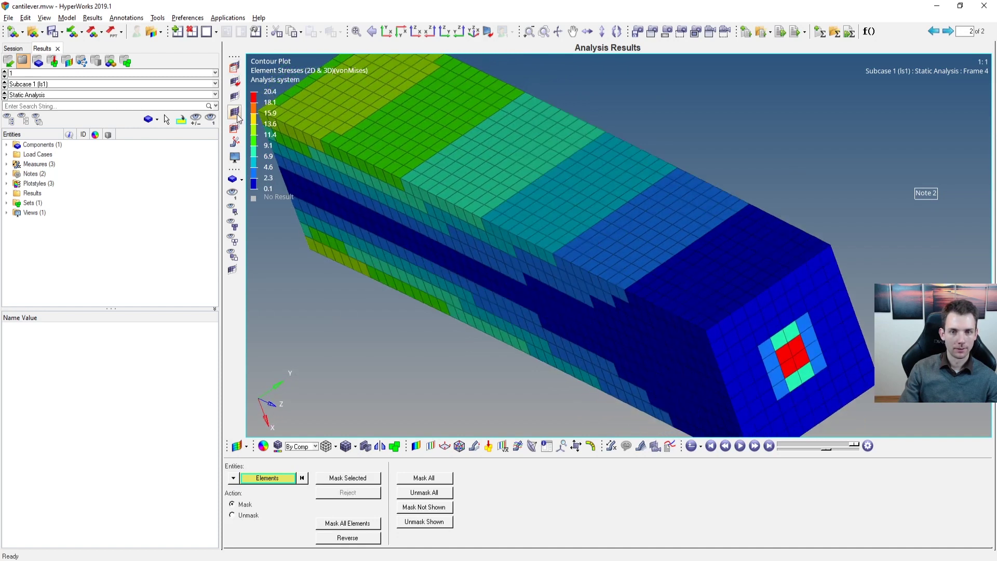
{"action": "left_click_drag", "start_coordinate": [340, 161], "coordinate": [562, 237], "text": "ctrl"}
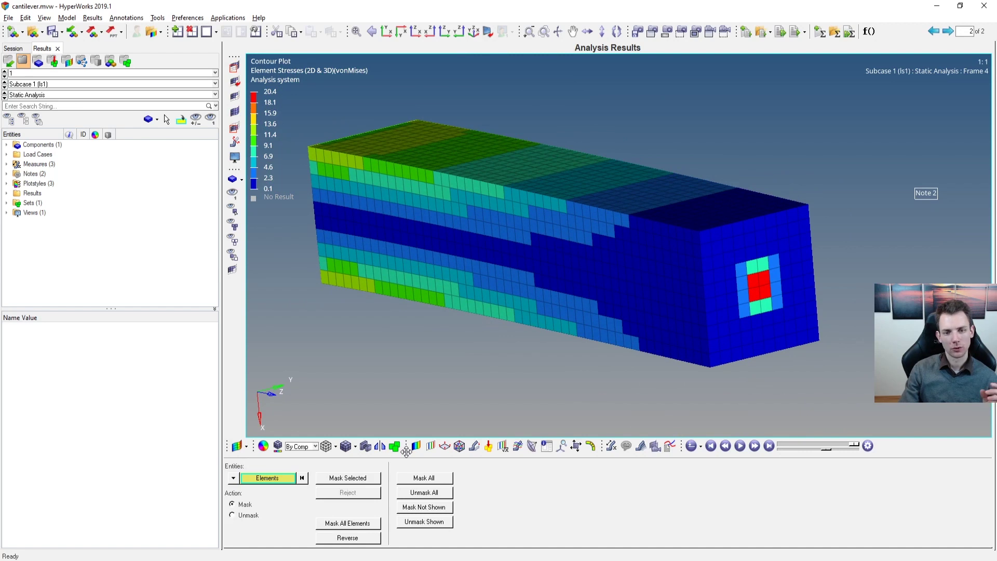
{"action": "left_click", "coordinate": [445, 446]}
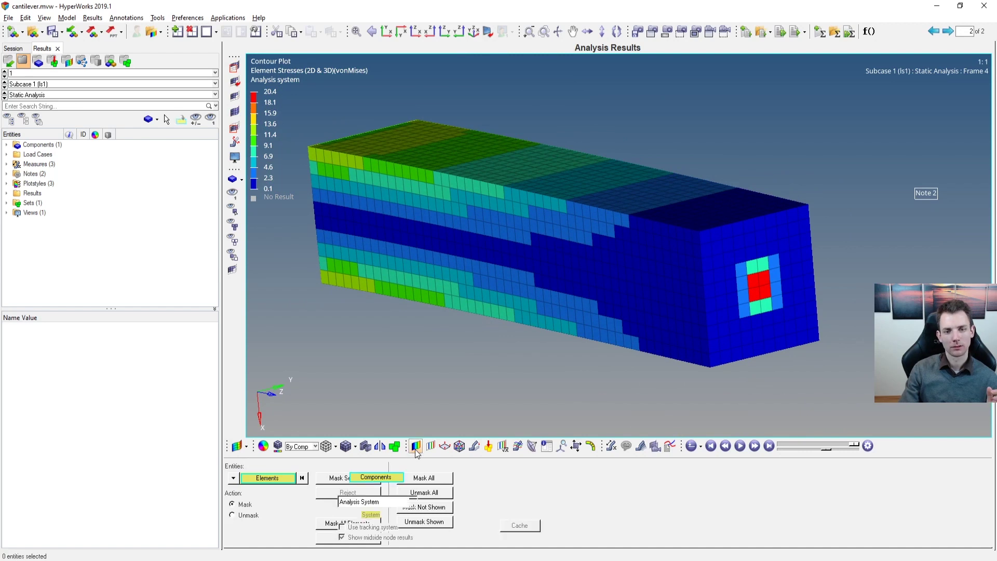
{"action": "left_click", "coordinate": [459, 446]}
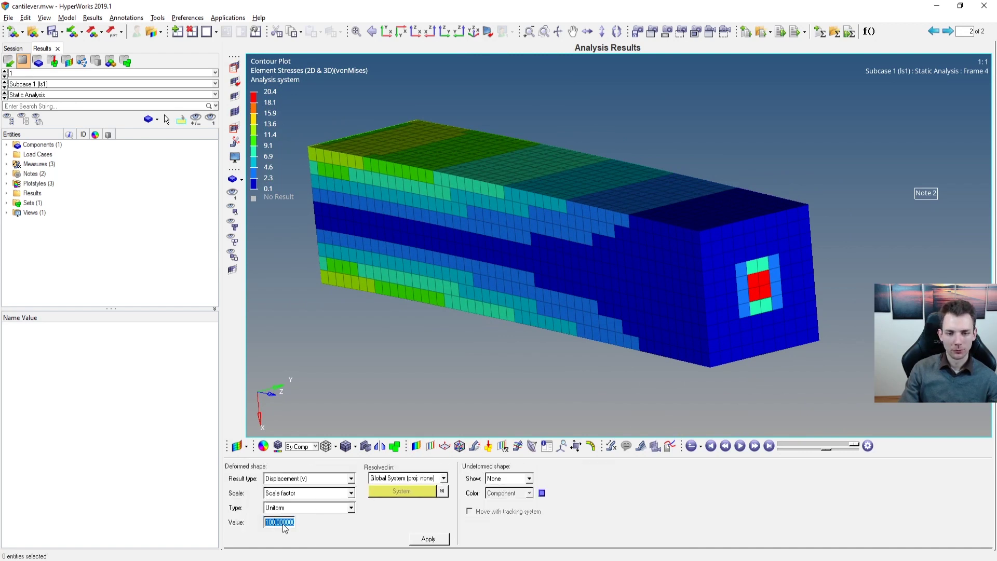
{"action": "left_click", "coordinate": [546, 447]}
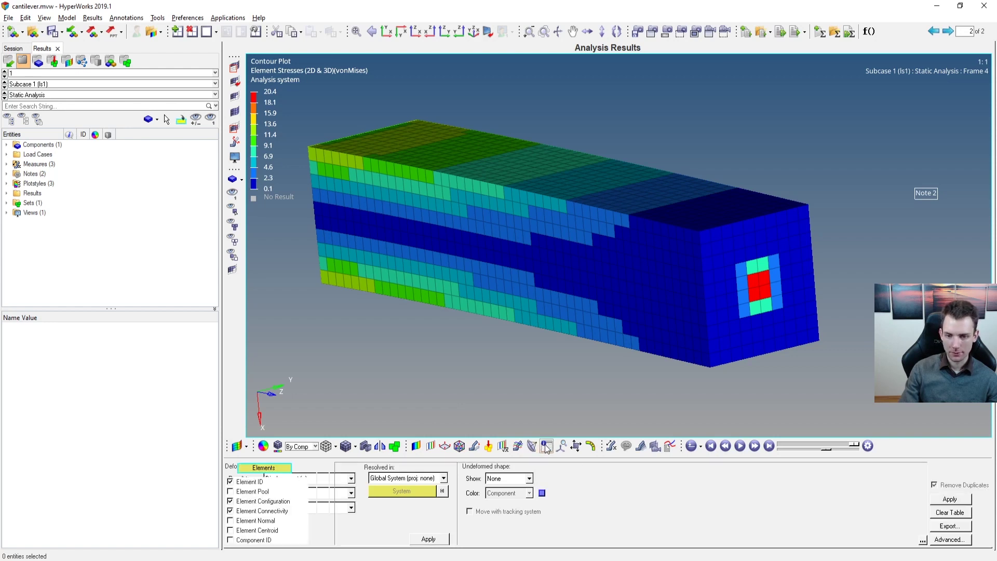
{"action": "left_click", "coordinate": [612, 446]}
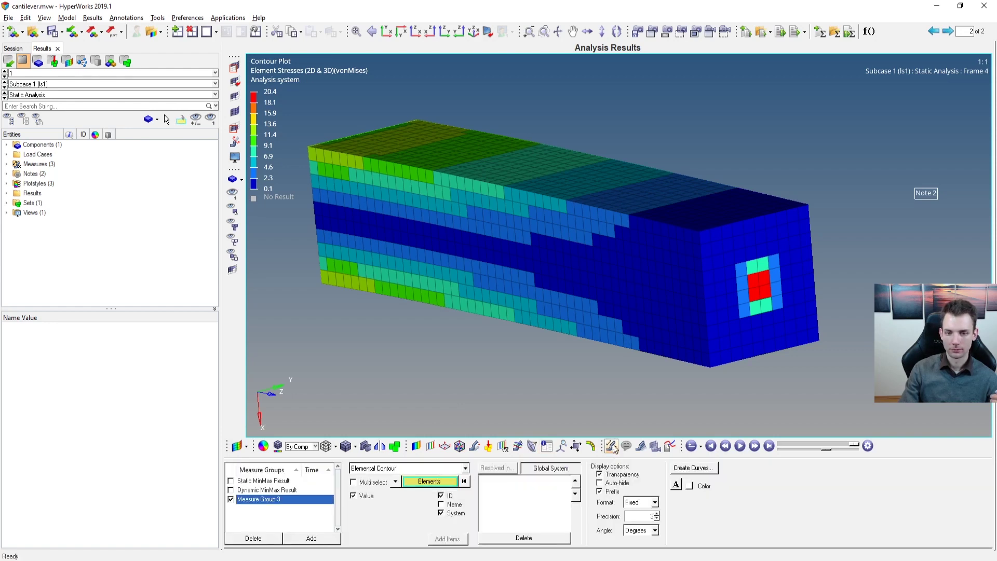
- Plot the X+Y+Z resultant displacement vectors on the whole beam and look closely at the arrows
{"action": "left_click", "coordinate": [443, 450]}
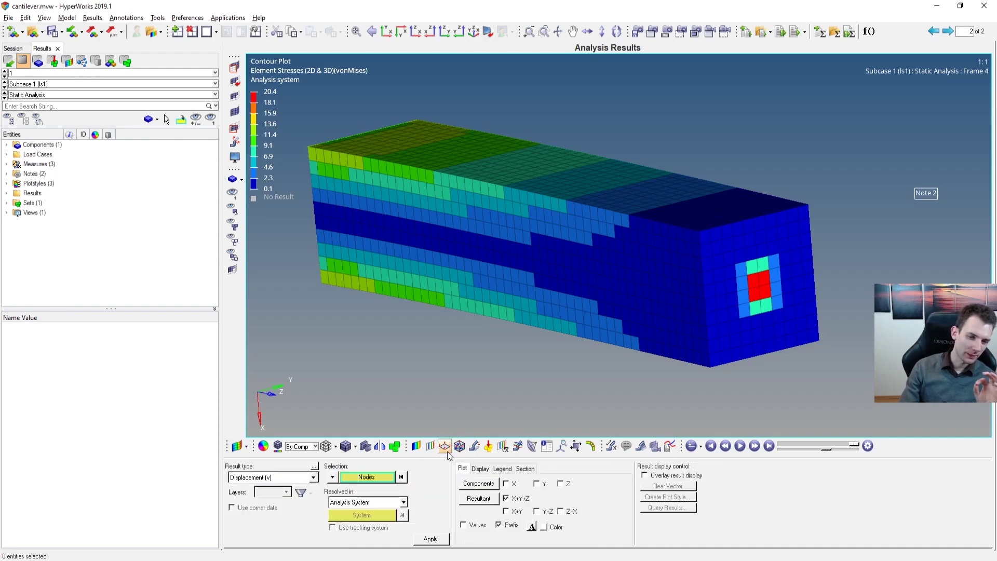
{"action": "left_click", "coordinate": [432, 540]}
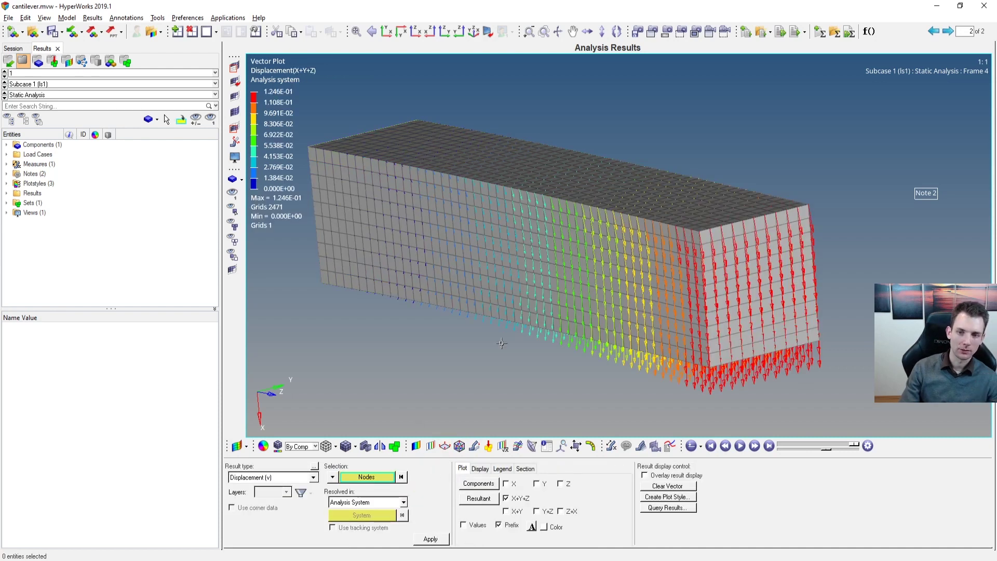
{"action": "left_click", "coordinate": [592, 207]}
{"action": "left_click_drag", "start_coordinate": [593, 207], "coordinate": [735, 284], "text": "ctrl"}
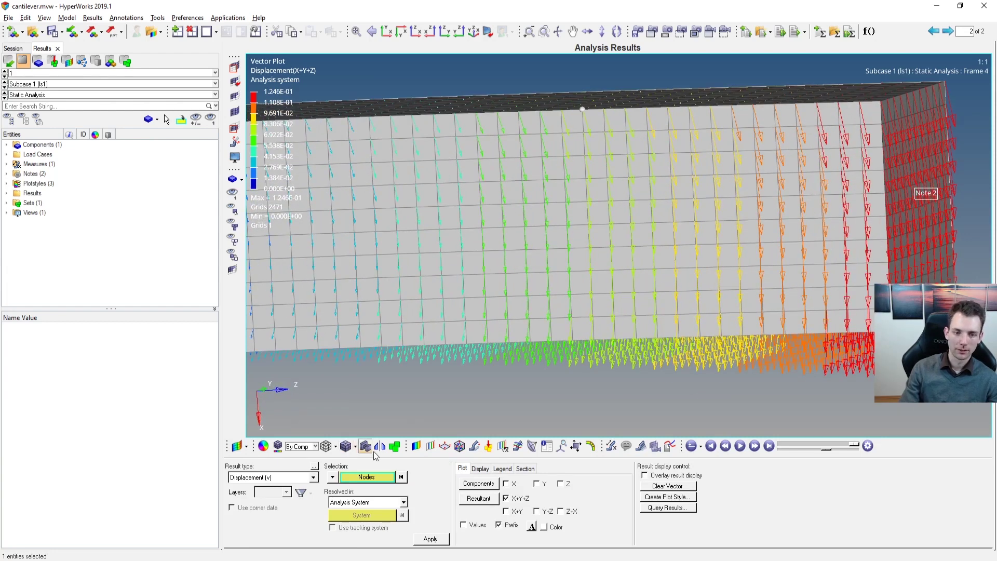
- Create a principal stress tensor plot of the 2D and 3D element stresses and show the beam as a wireframe
{"action": "left_click", "coordinate": [459, 447]}
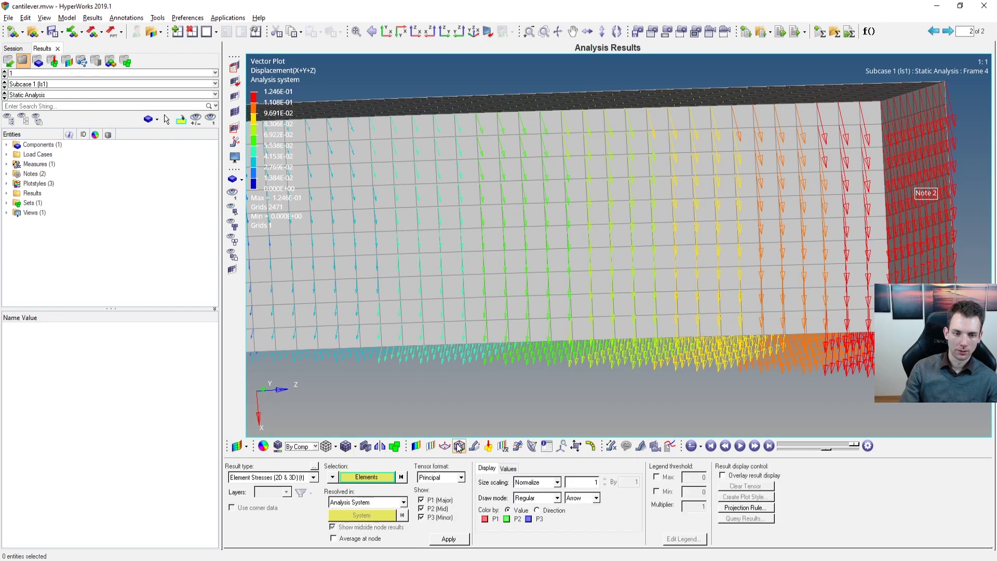
{"action": "left_click", "coordinate": [446, 539]}
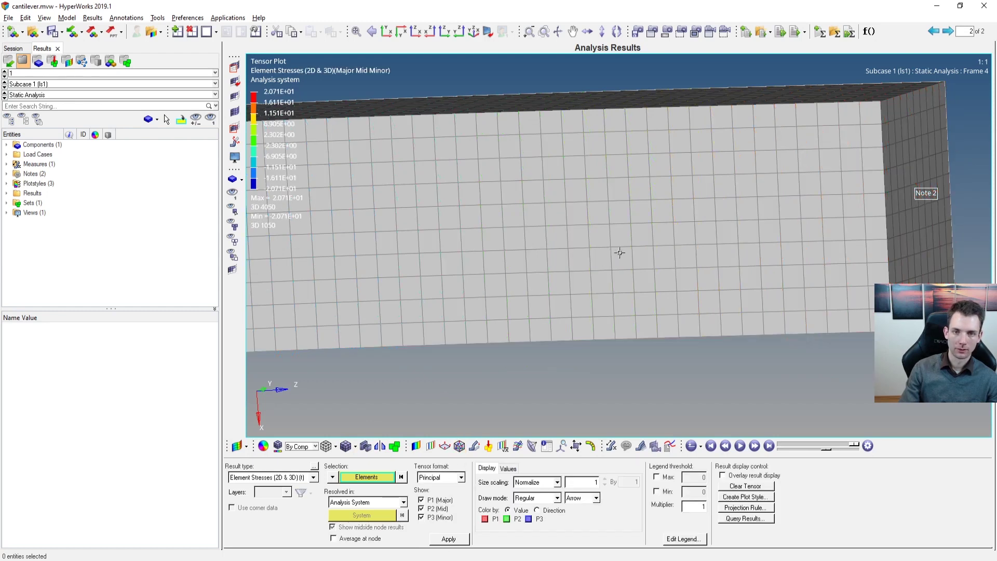
{"action": "left_click_drag", "start_coordinate": [639, 220], "coordinate": [613, 254], "text": "ctrl"}
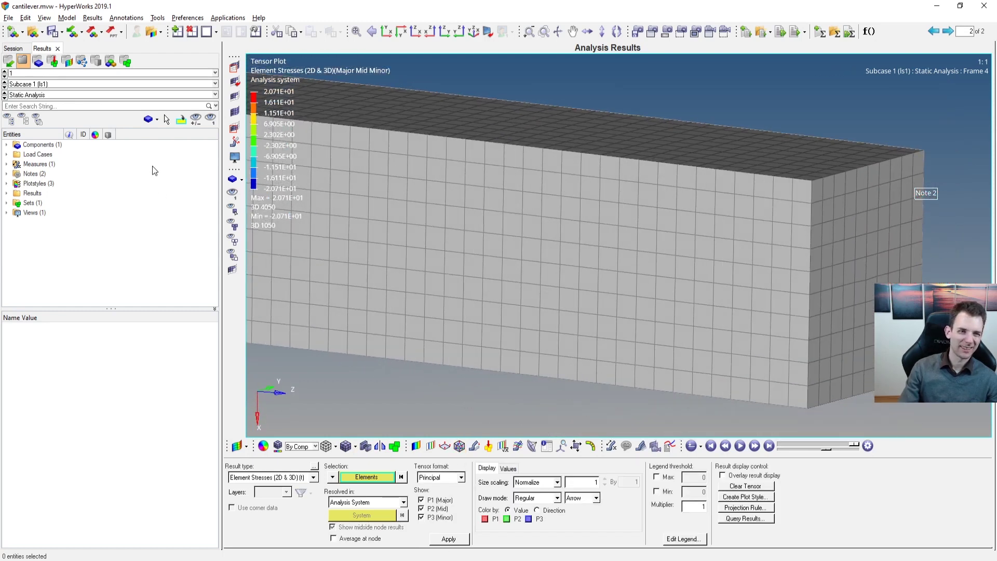
{"action": "left_click", "coordinate": [327, 447]}
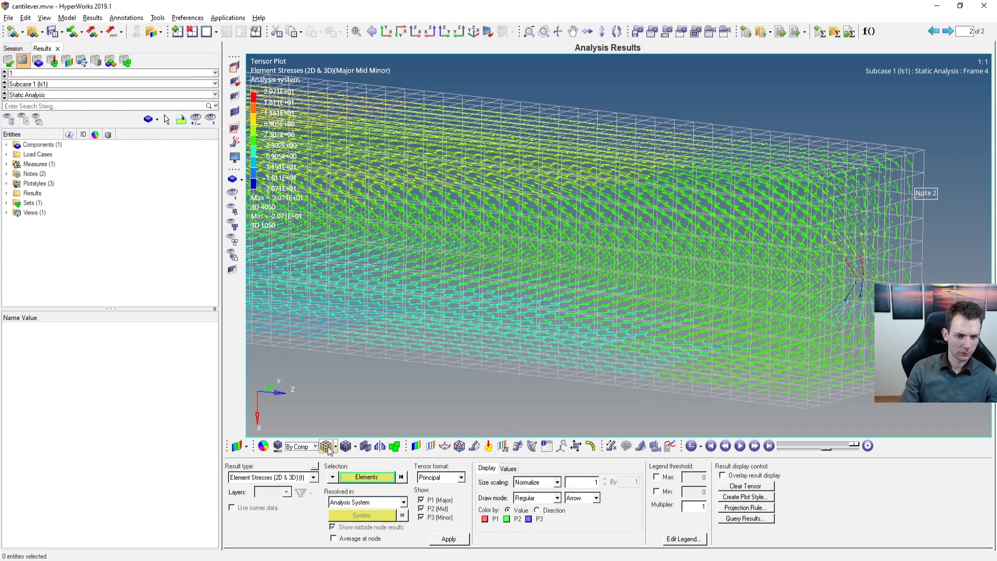
- Examine the principal stress arrows around the load application area and along the full length of the beam
{"action": "scroll", "coordinate": [461, 214], "scroll_direction": "up", "scroll_amount": 5}
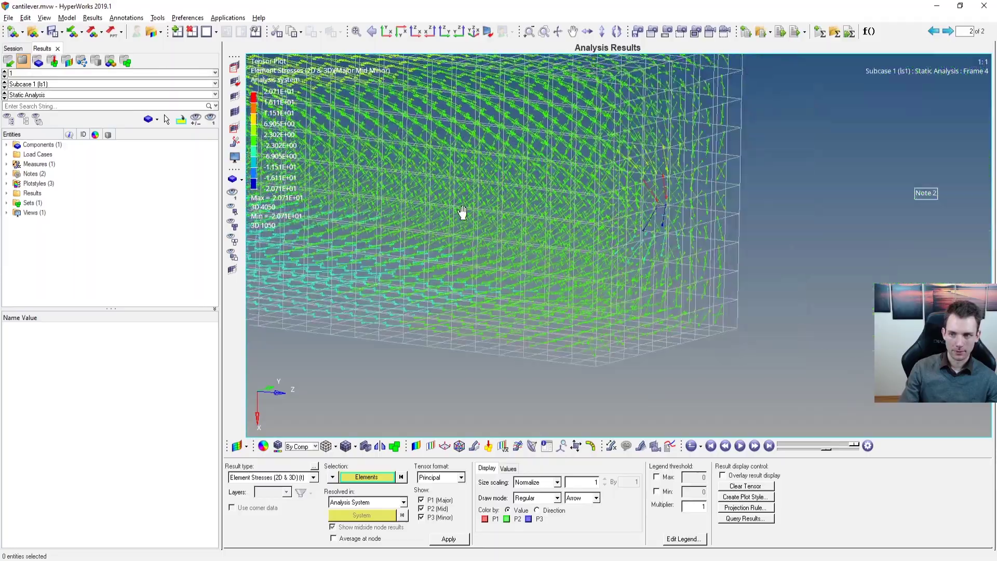
{"action": "scroll", "coordinate": [644, 176], "scroll_direction": "up", "scroll_amount": 3}
{"action": "scroll", "coordinate": [585, 275], "scroll_direction": "up", "scroll_amount": 3}
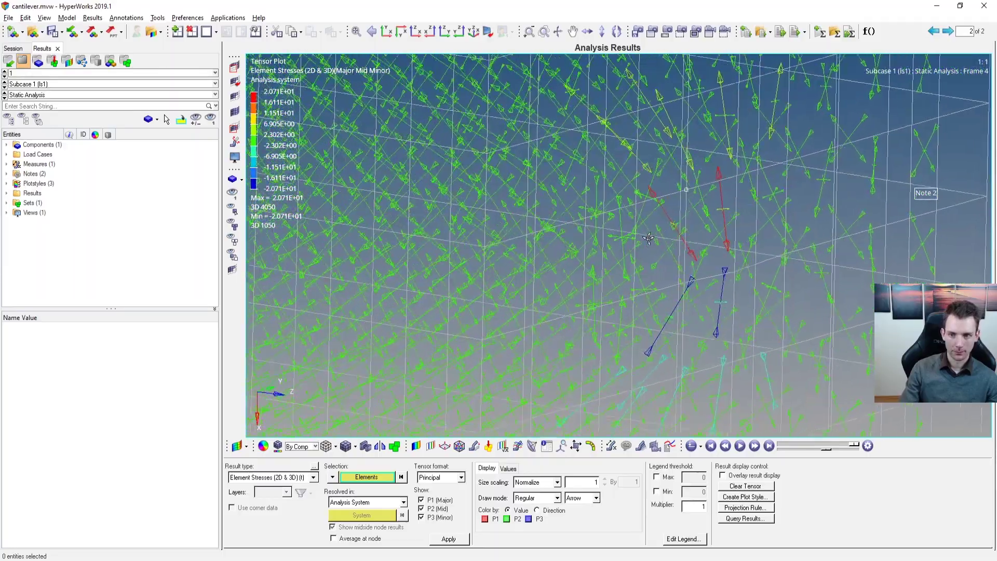
{"action": "scroll", "coordinate": [586, 276], "scroll_direction": "up", "scroll_amount": 3}
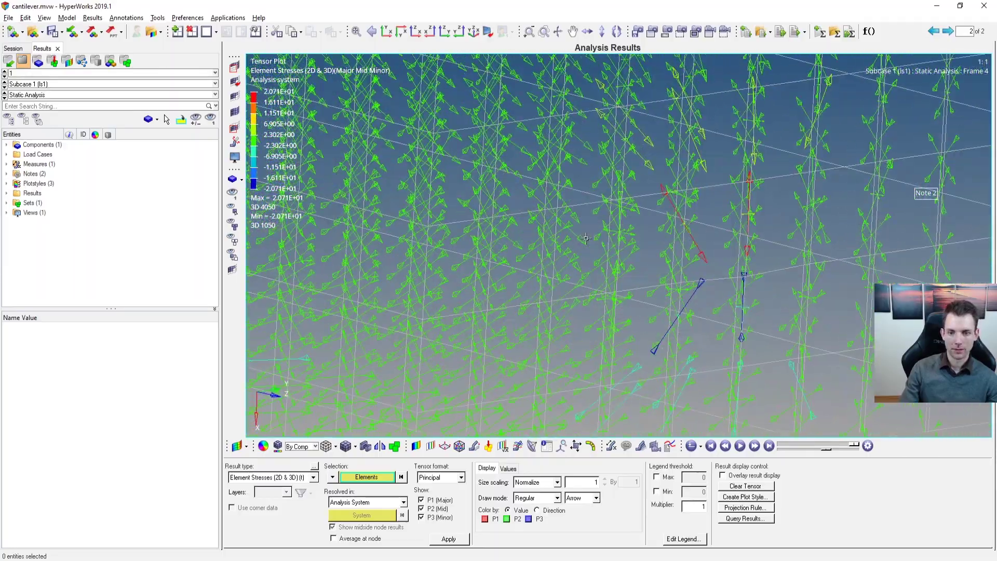
{"action": "scroll", "coordinate": [551, 257], "scroll_direction": "down", "scroll_amount": 5}
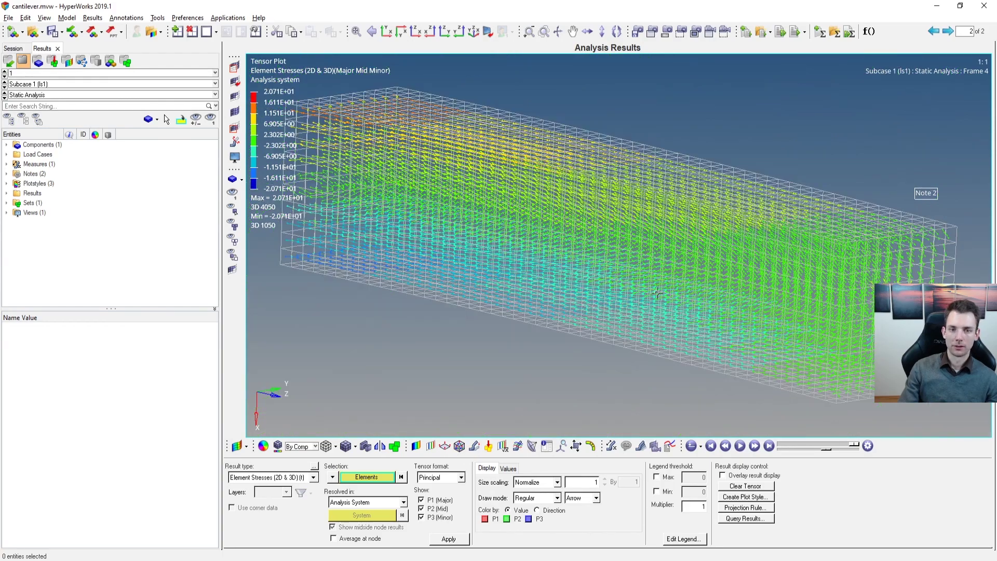
{"action": "right_click_drag", "start_coordinate": [546, 278], "coordinate": [700, 262], "text": "ctrl"}
{"action": "scroll", "coordinate": [696, 259], "scroll_direction": "down", "scroll_amount": 2}
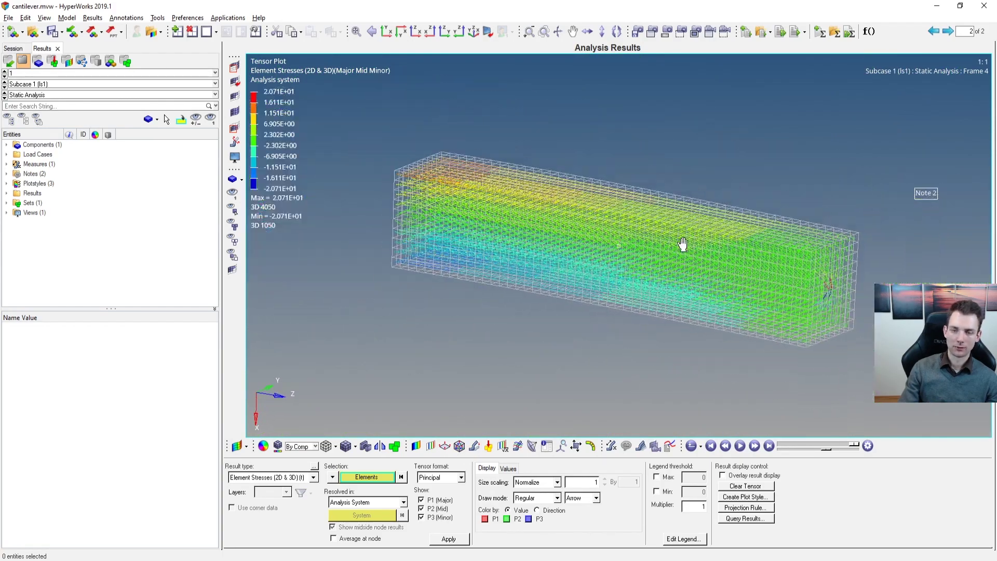